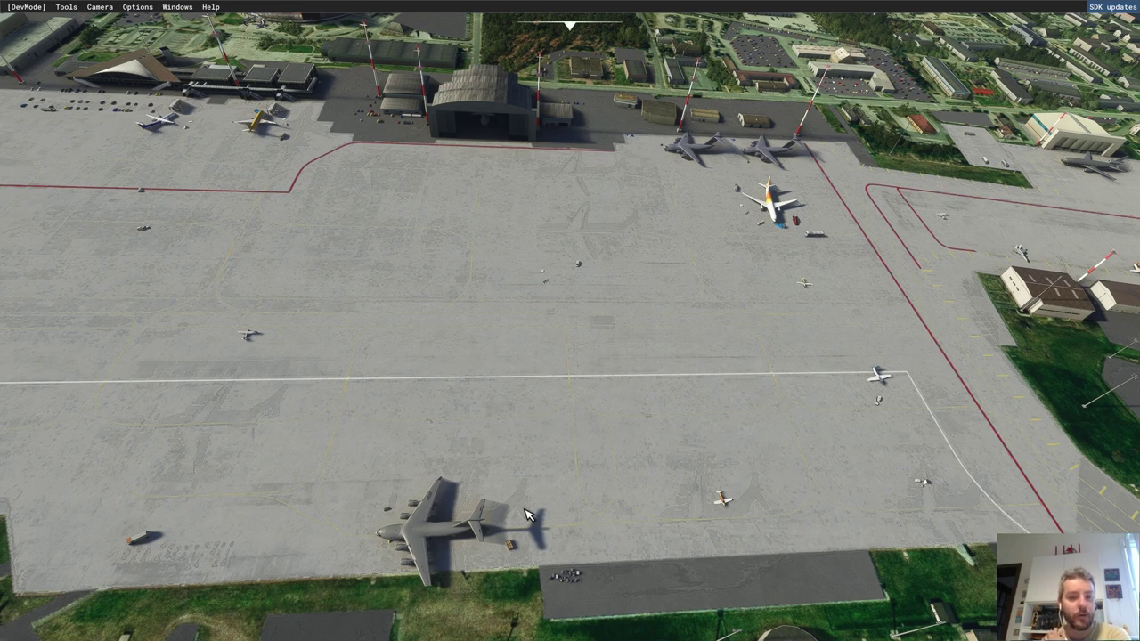
scroll(570, 423, "down", 1)
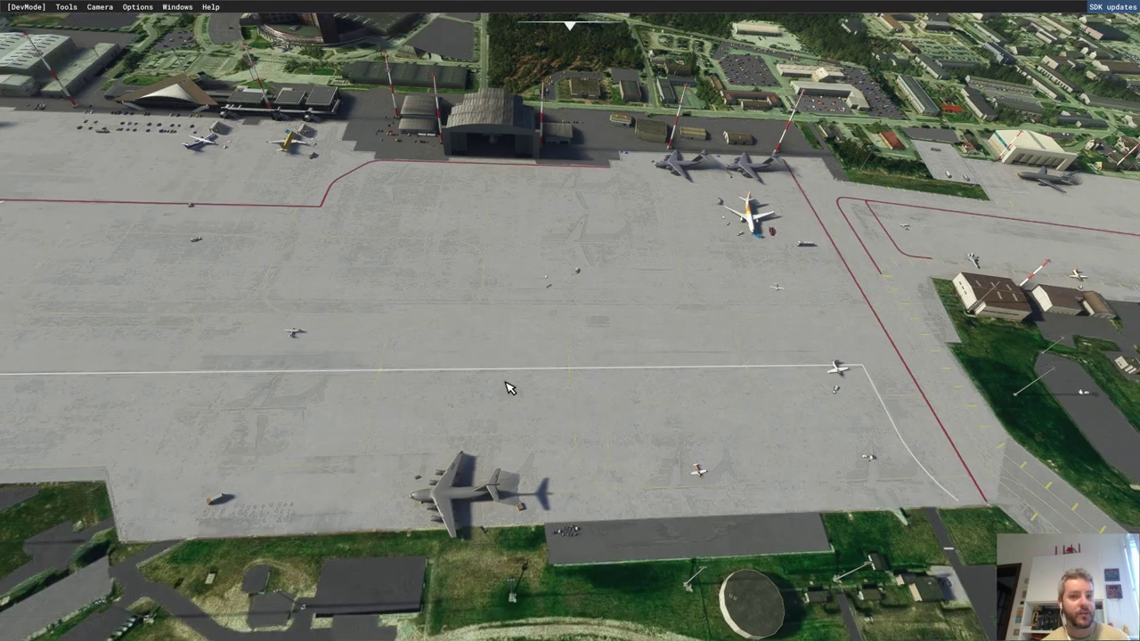
middle_click_drag(506, 383, 732, 349)
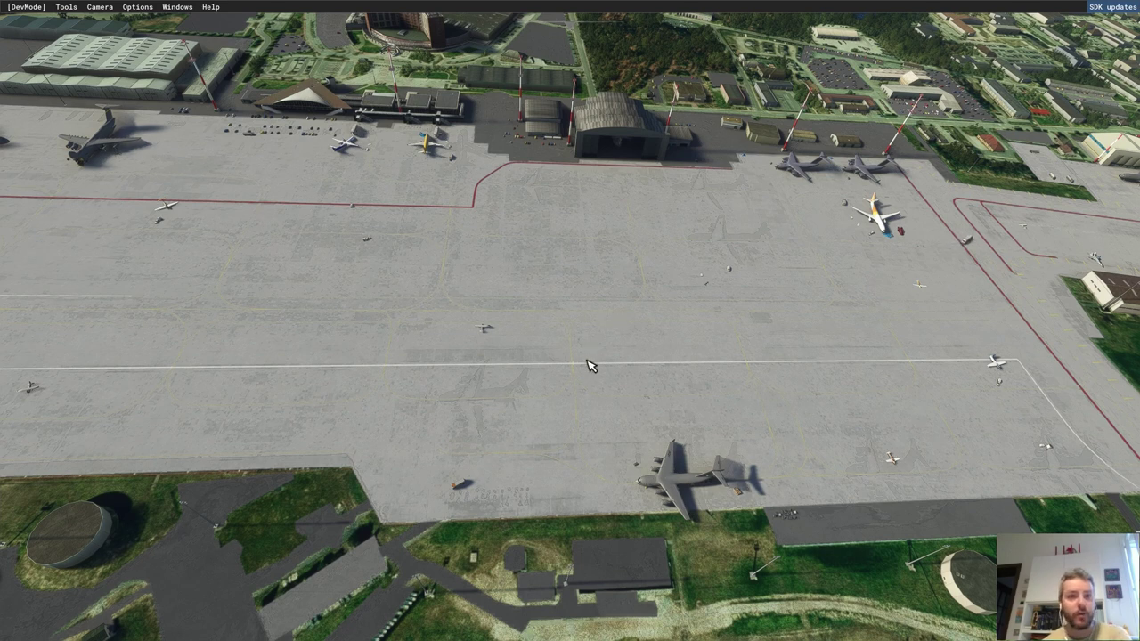
left_click(77, 8)
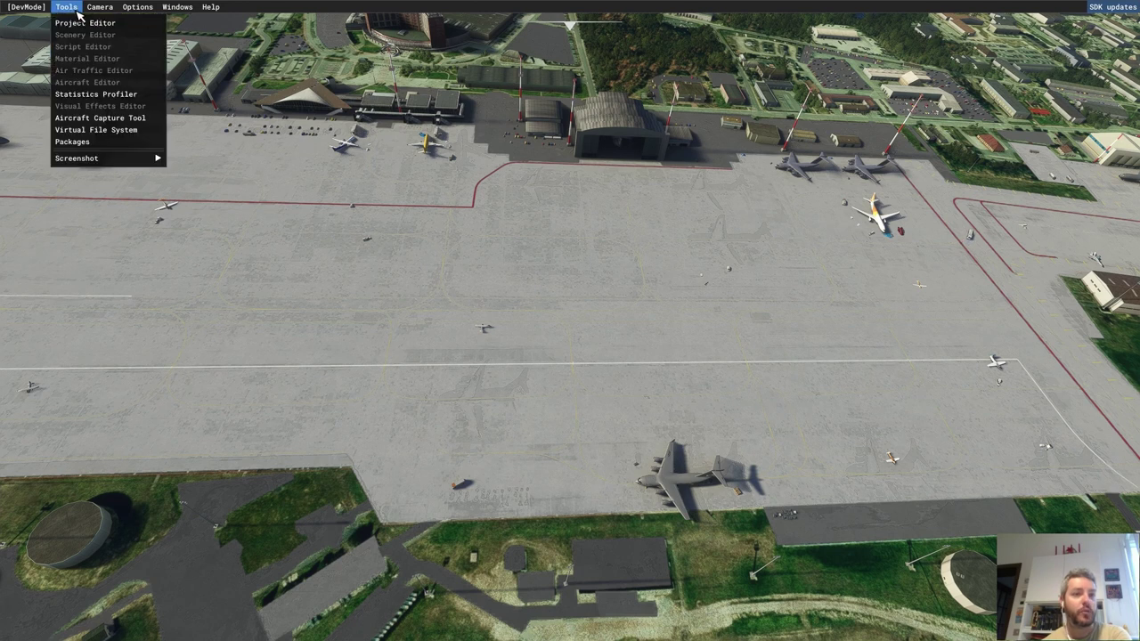
left_click(75, 9)
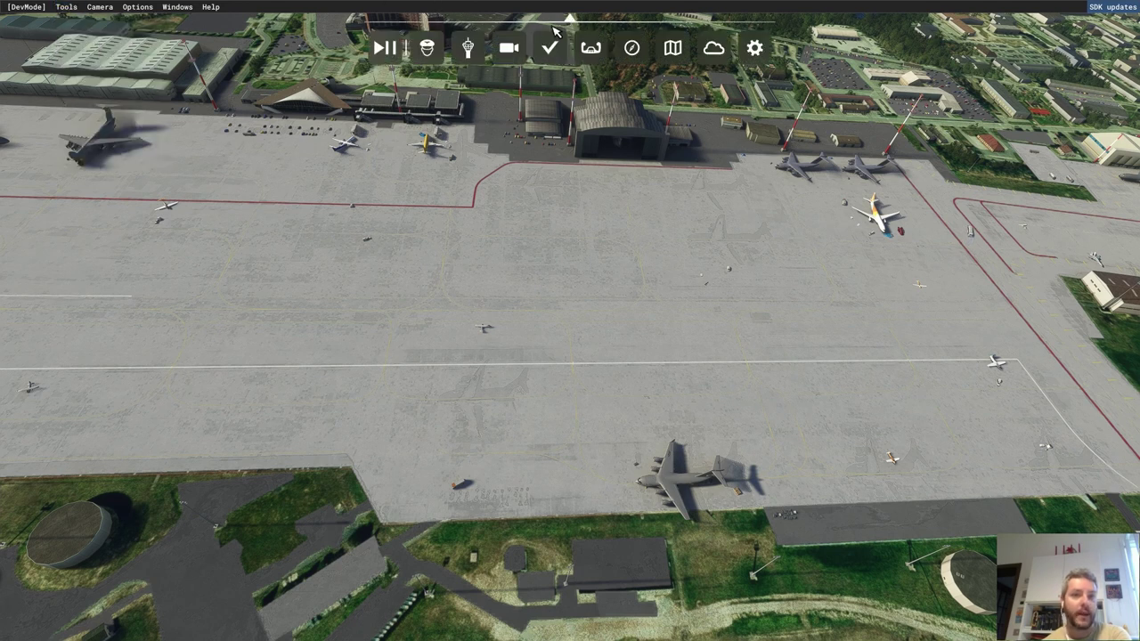
Step: Create a new project named zzz-ramstein-exclude in the MyFsProjects folder under Documents
left_click(75, 8)
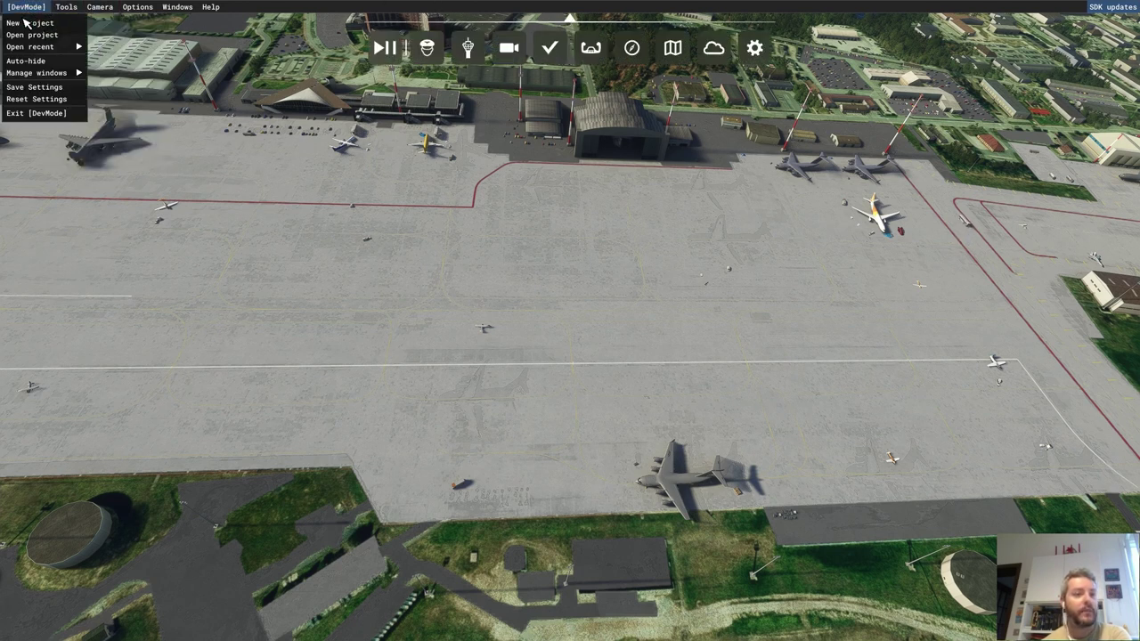
left_click(32, 23)
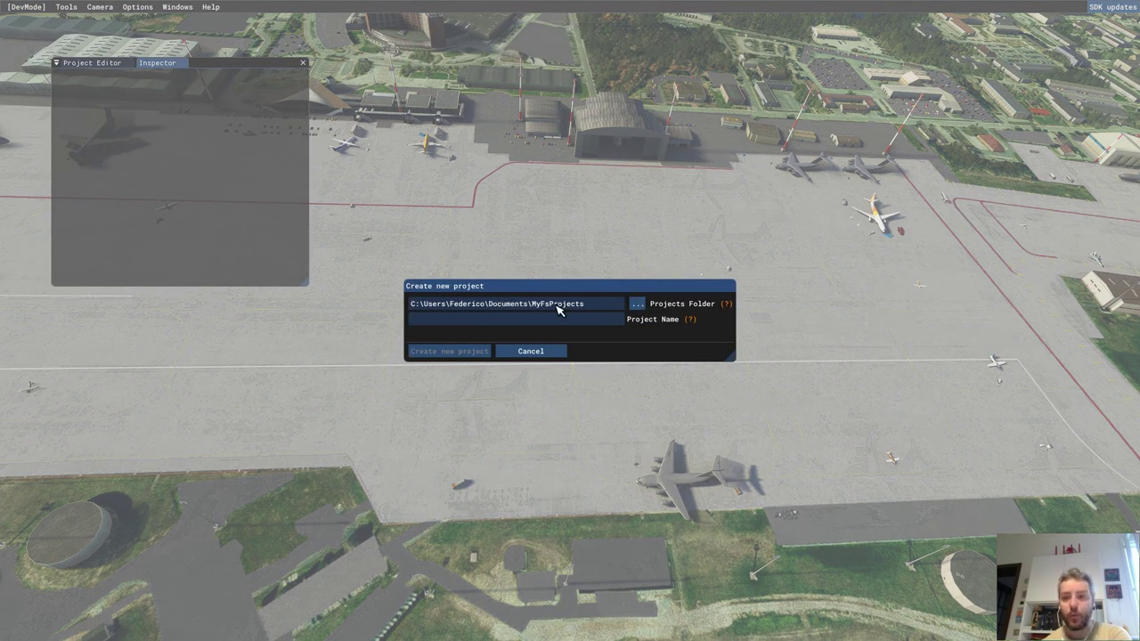
left_click(637, 304)
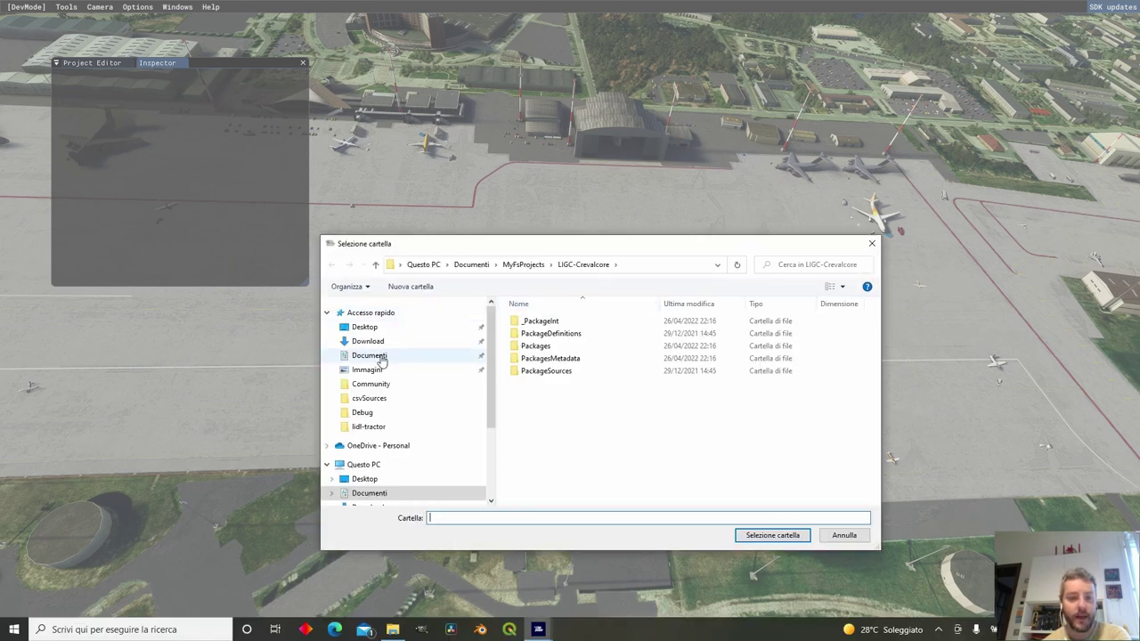
left_click(450, 357)
scroll(577, 453, "down", 2)
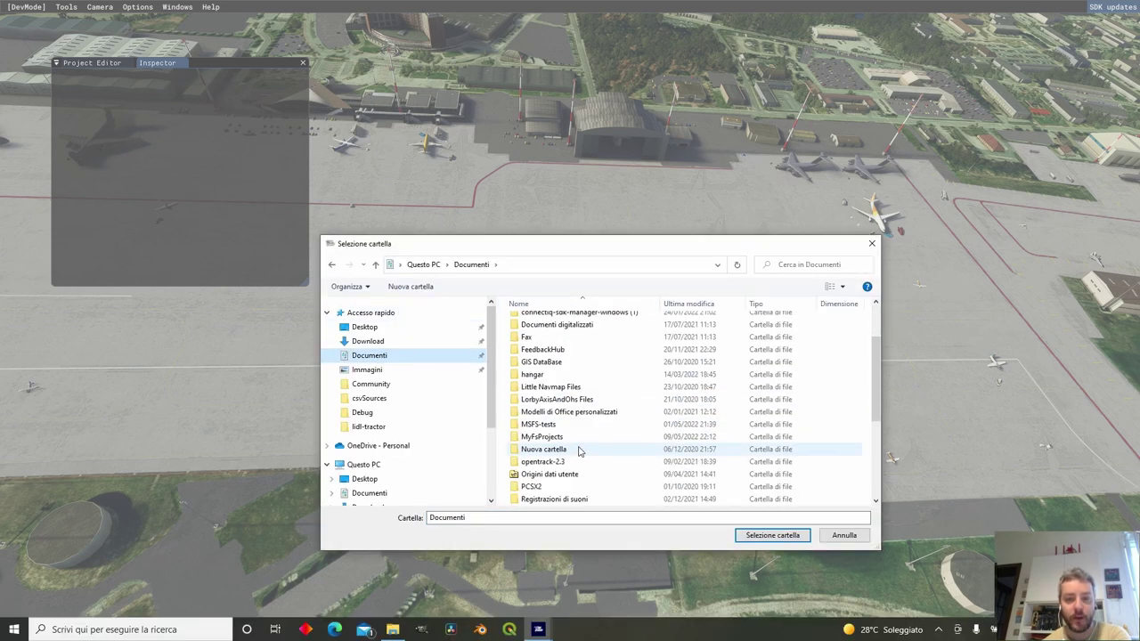
double_click(570, 438)
left_click(761, 535)
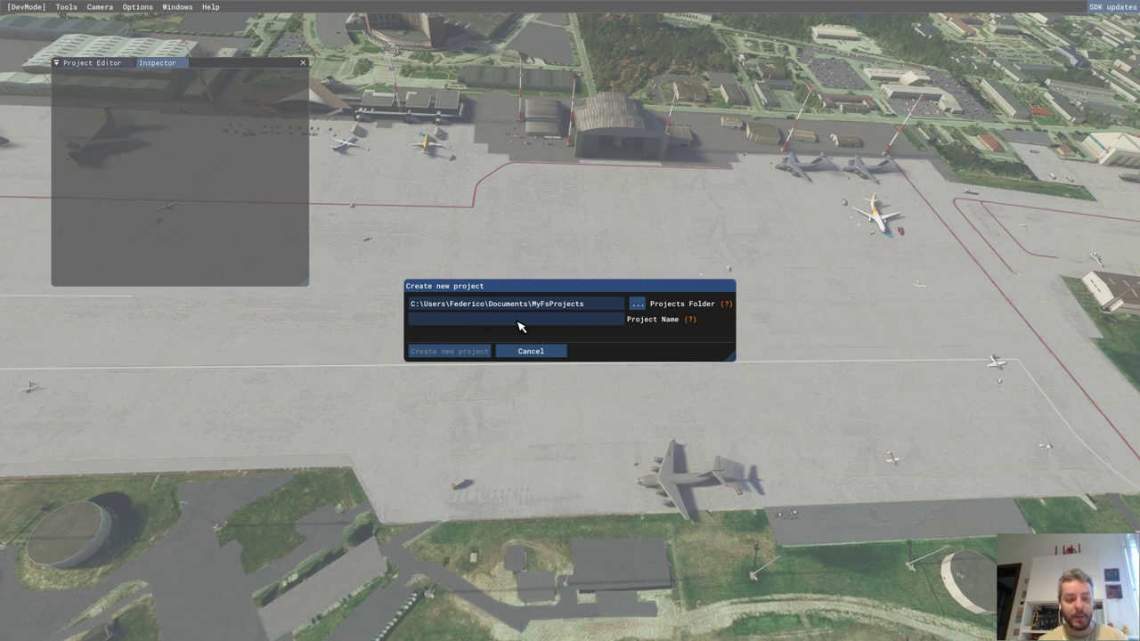
type("zzz-ramstein-exclude")
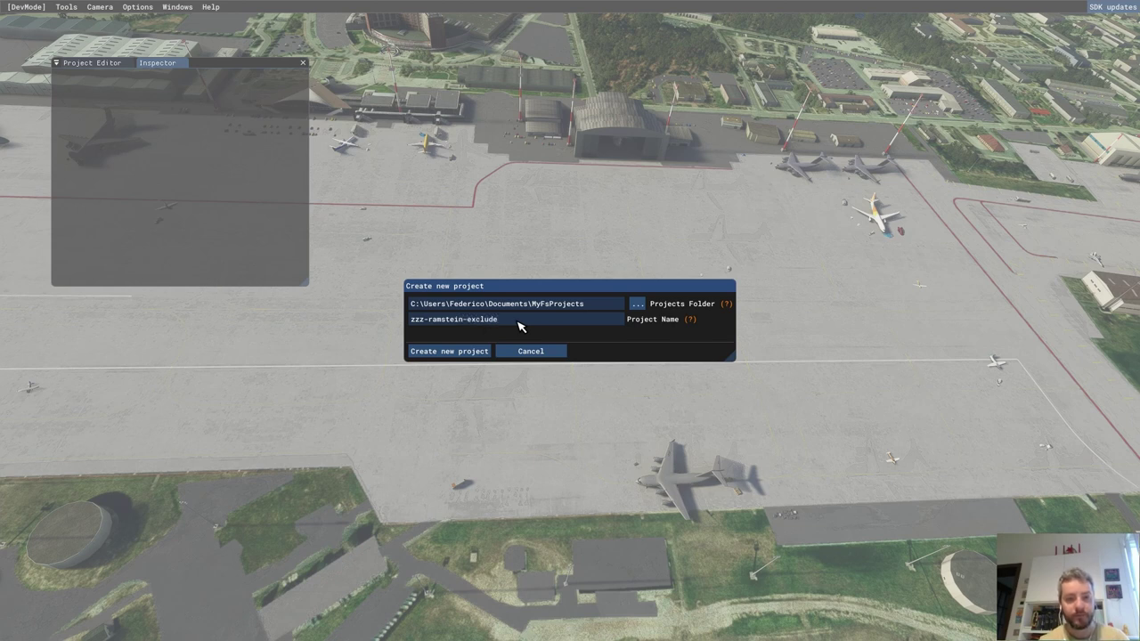
left_click(433, 353)
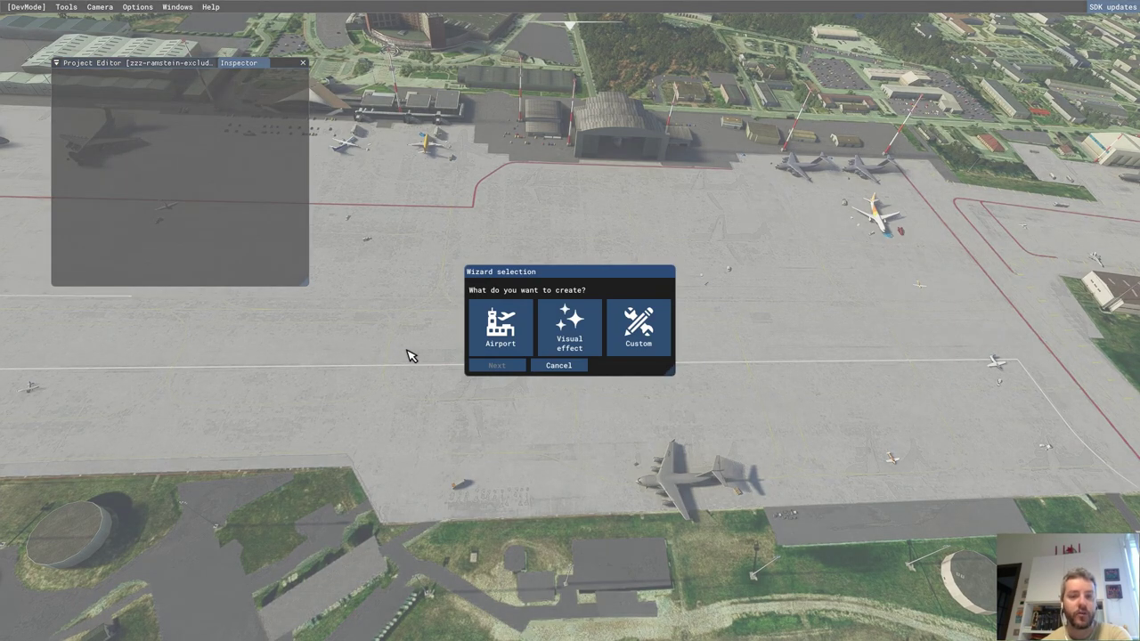
Step: Set up a custom package with title and package name zzz-ramstein-exclude, content type SCENERY, and a BGL asset group named ramstein-placement
left_click(639, 335)
left_click(588, 405)
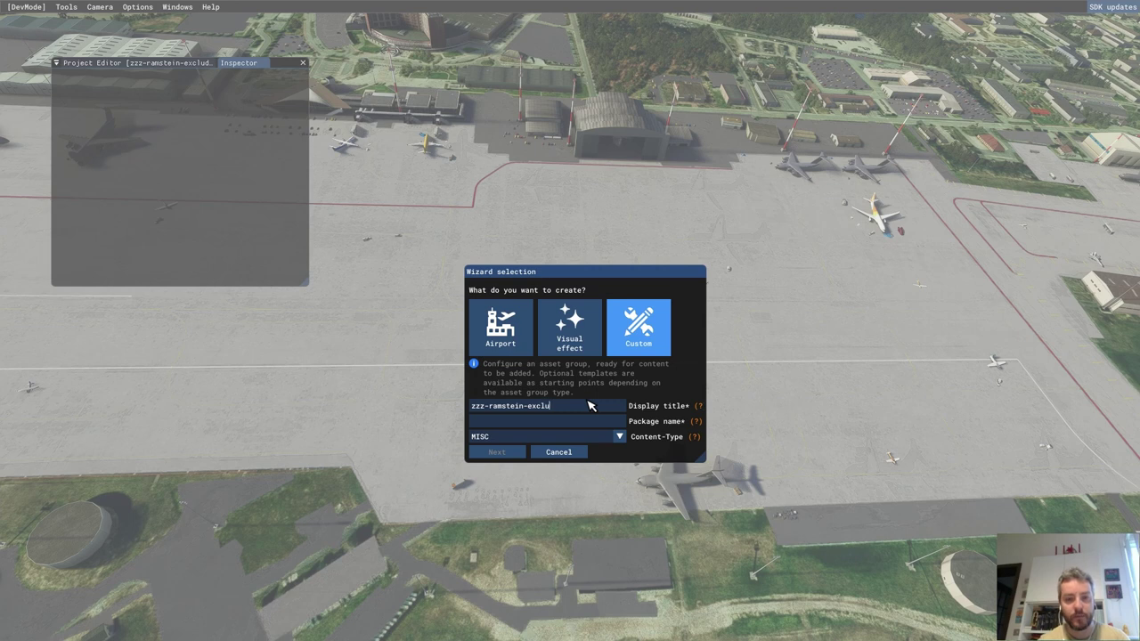
key("ctrl+a")
key("ctrl+c")
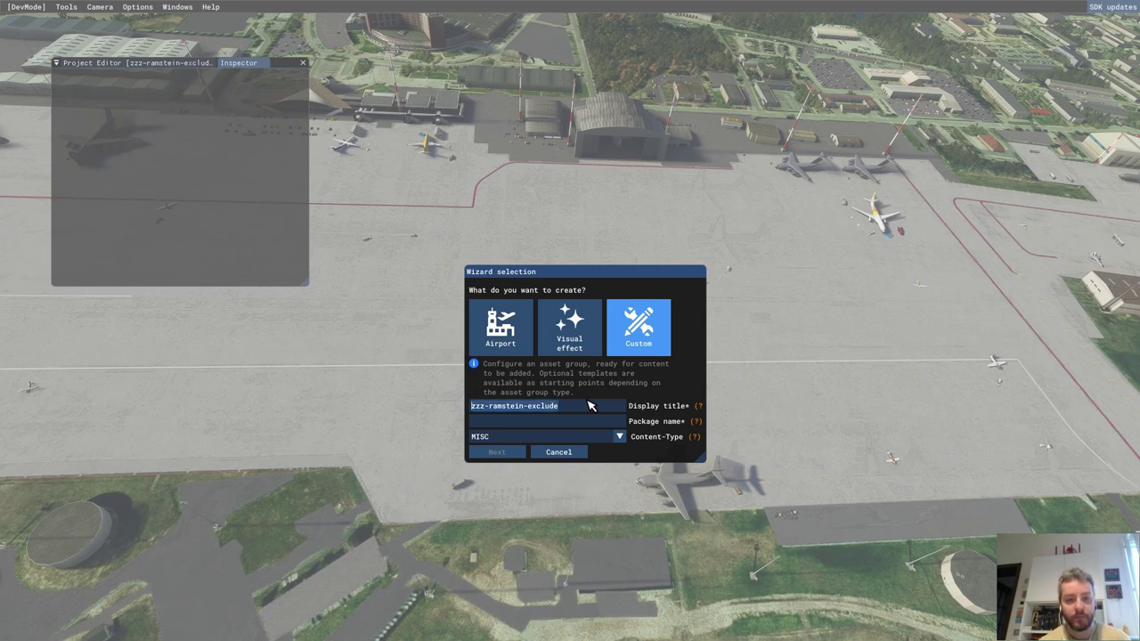
left_click(524, 422)
key("ctrl+v")
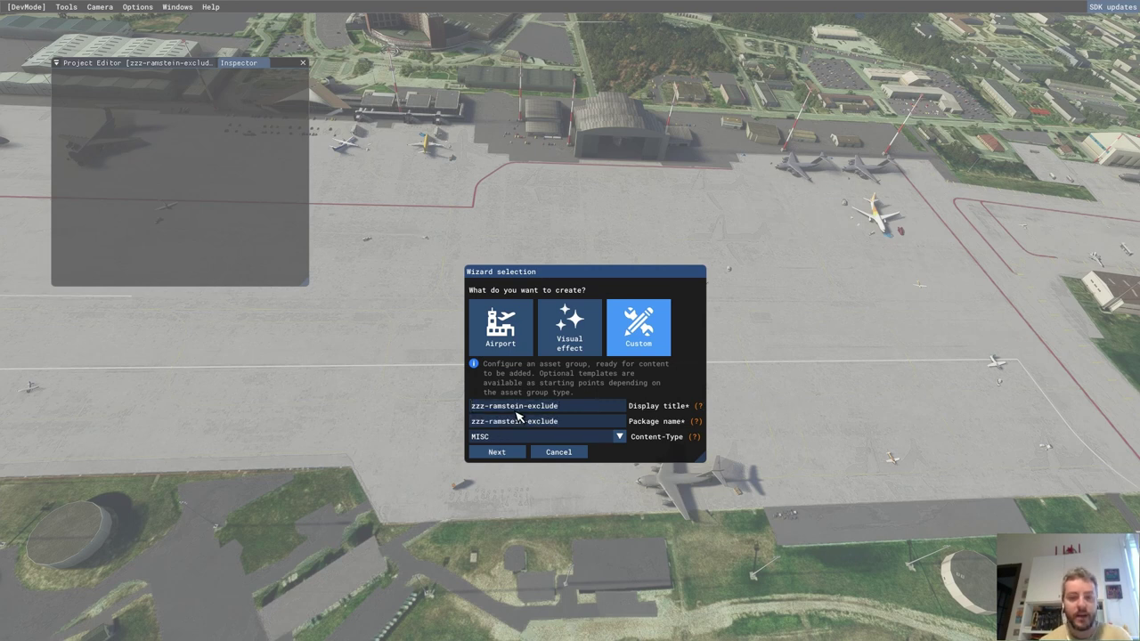
left_click(552, 436)
left_click(511, 476)
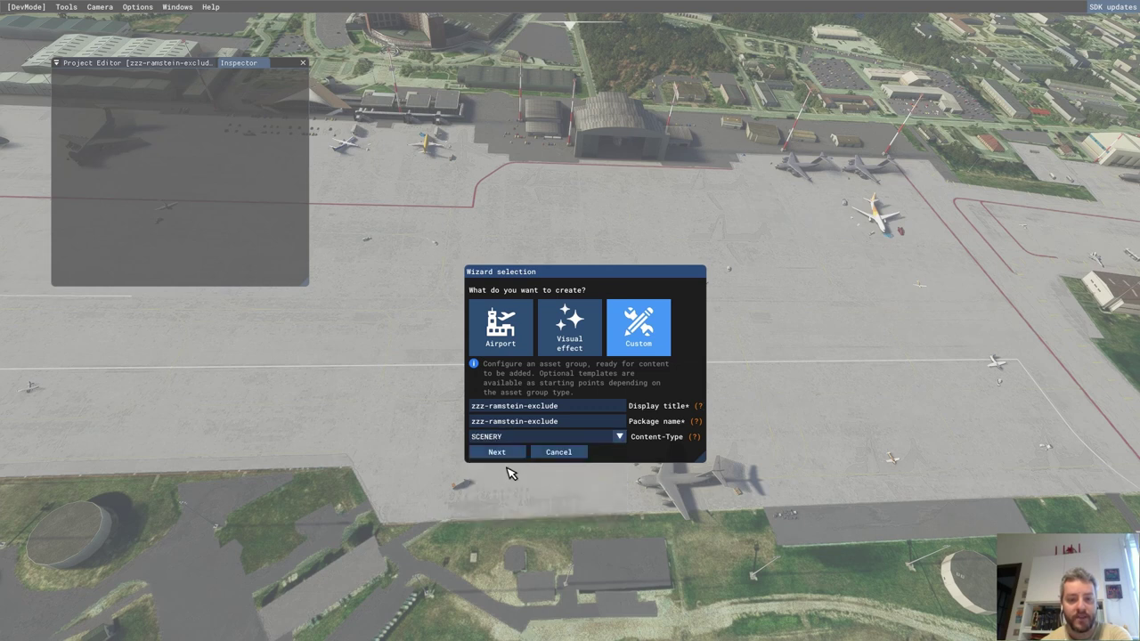
left_click(497, 452)
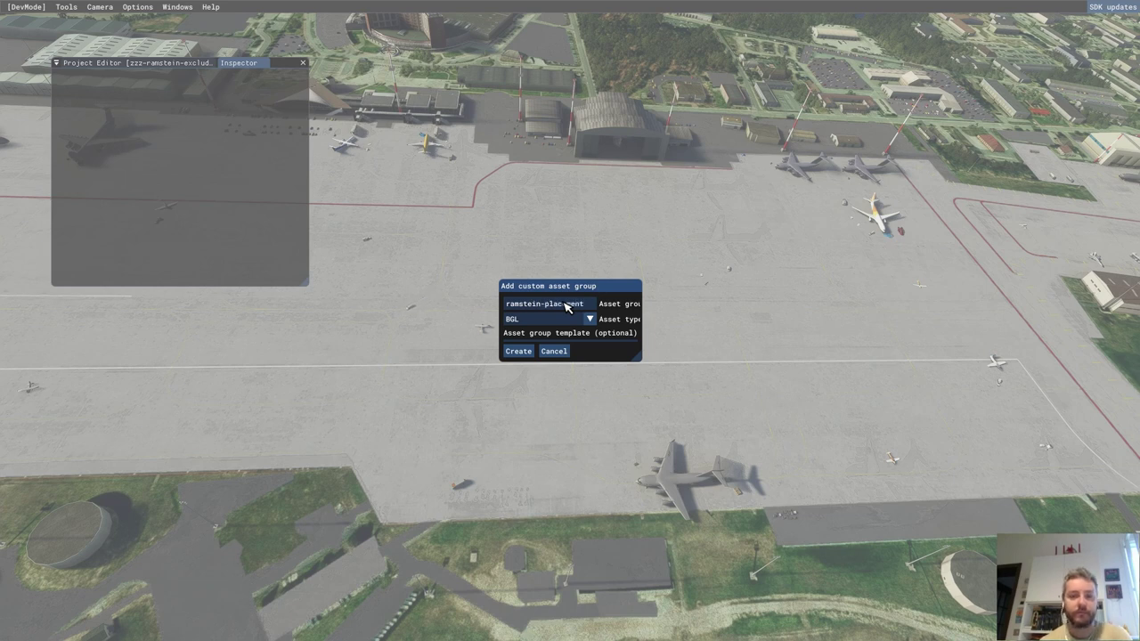
left_click(518, 351)
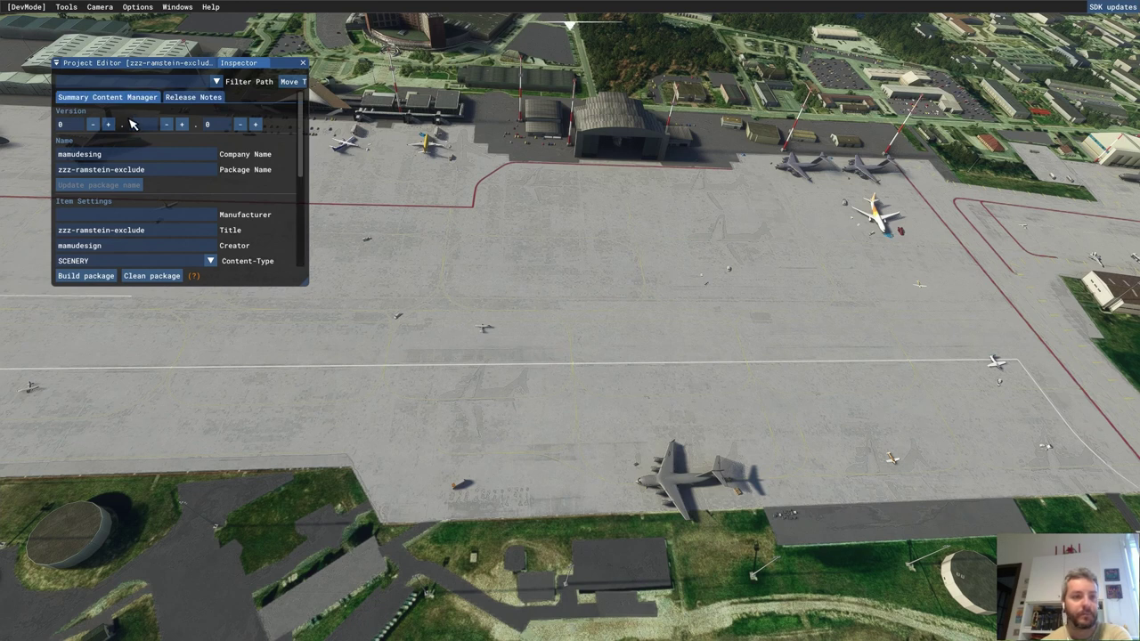
Step: Review the new package in the Project Editor and its settings and asset groups in the Inspector
scroll(307, 201, "down", 5)
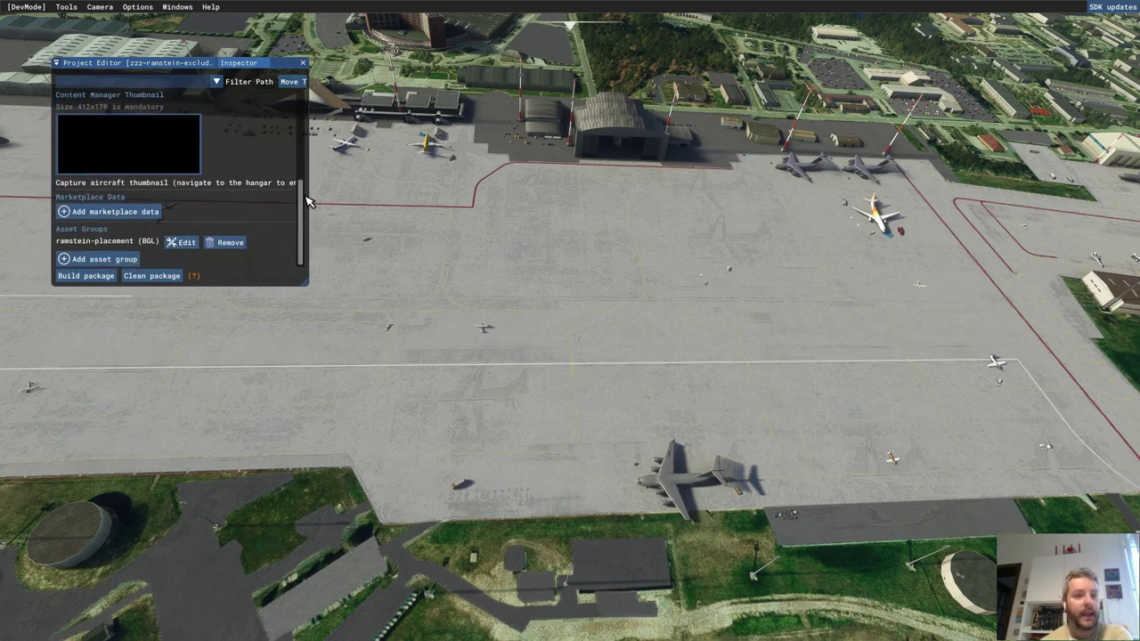
scroll(306, 201, "up", 5)
left_click(133, 62)
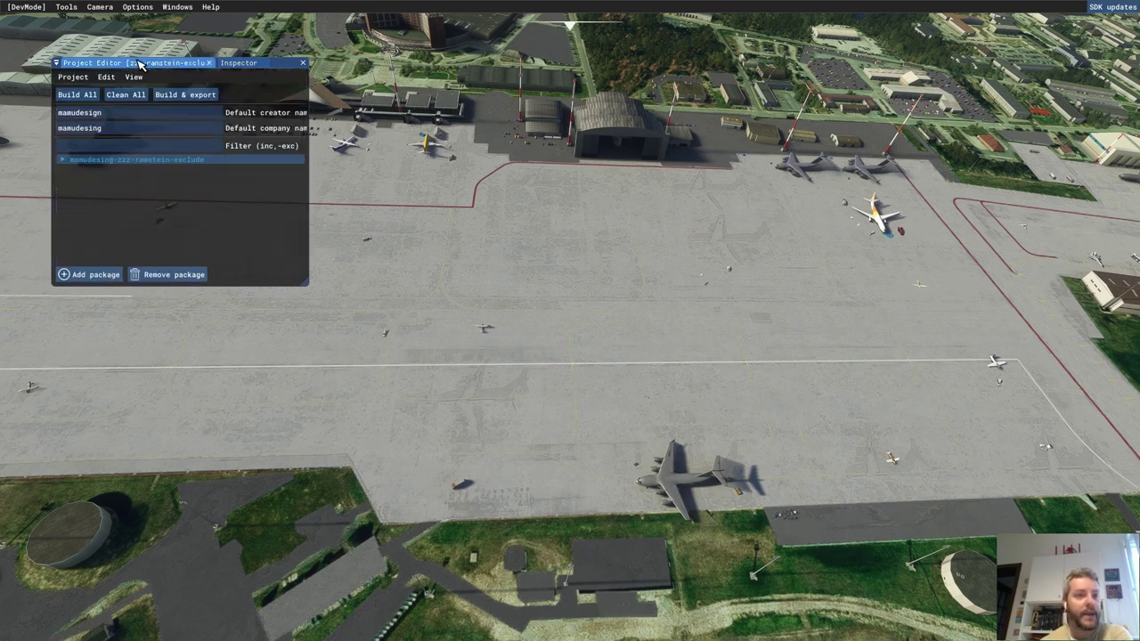
left_click(178, 160)
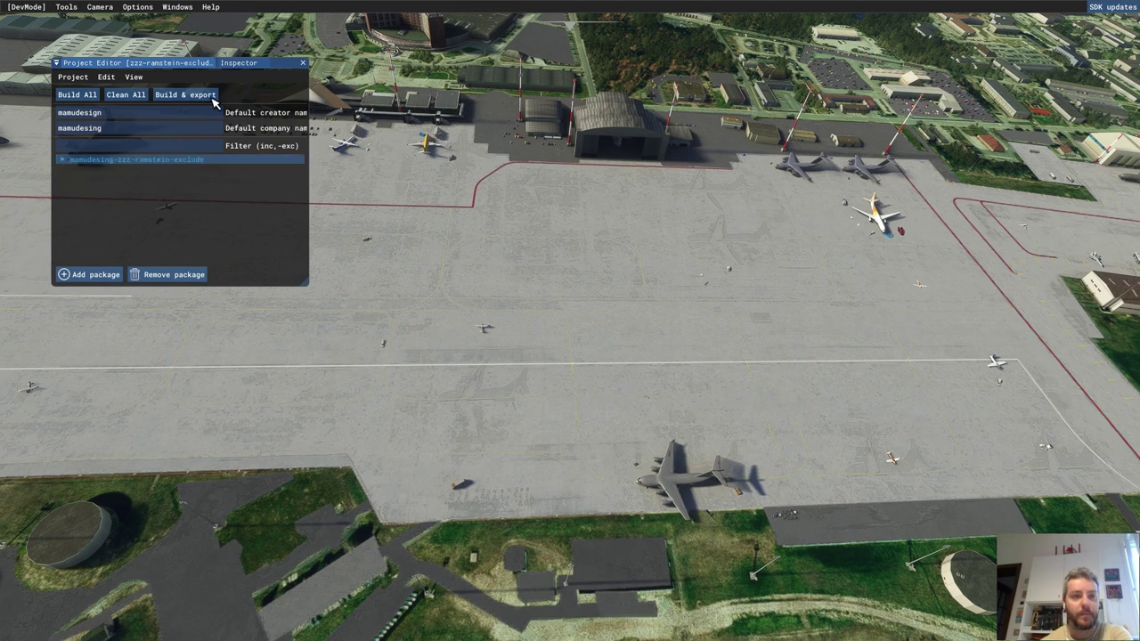
left_click(136, 79)
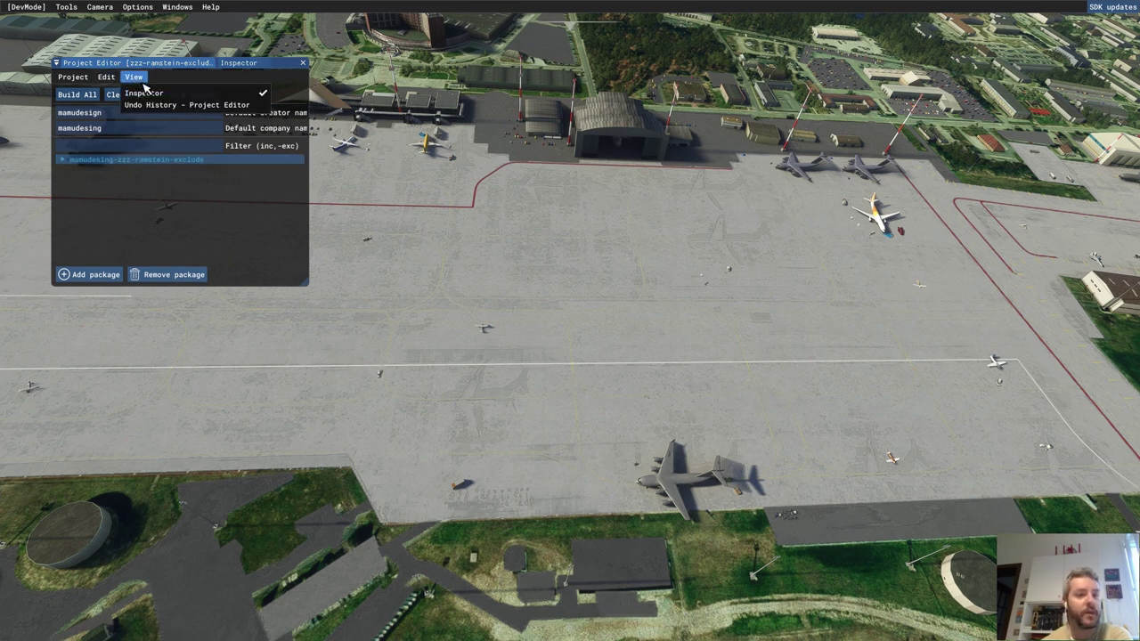
left_click(236, 64)
left_click(241, 66)
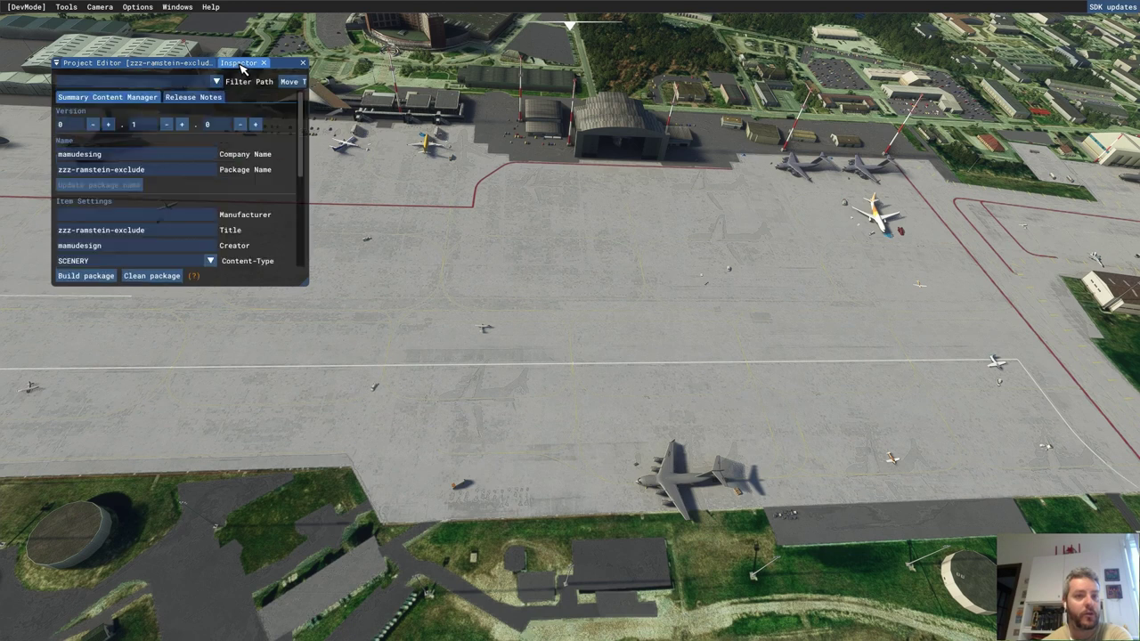
left_click_drag(241, 66, 267, 64)
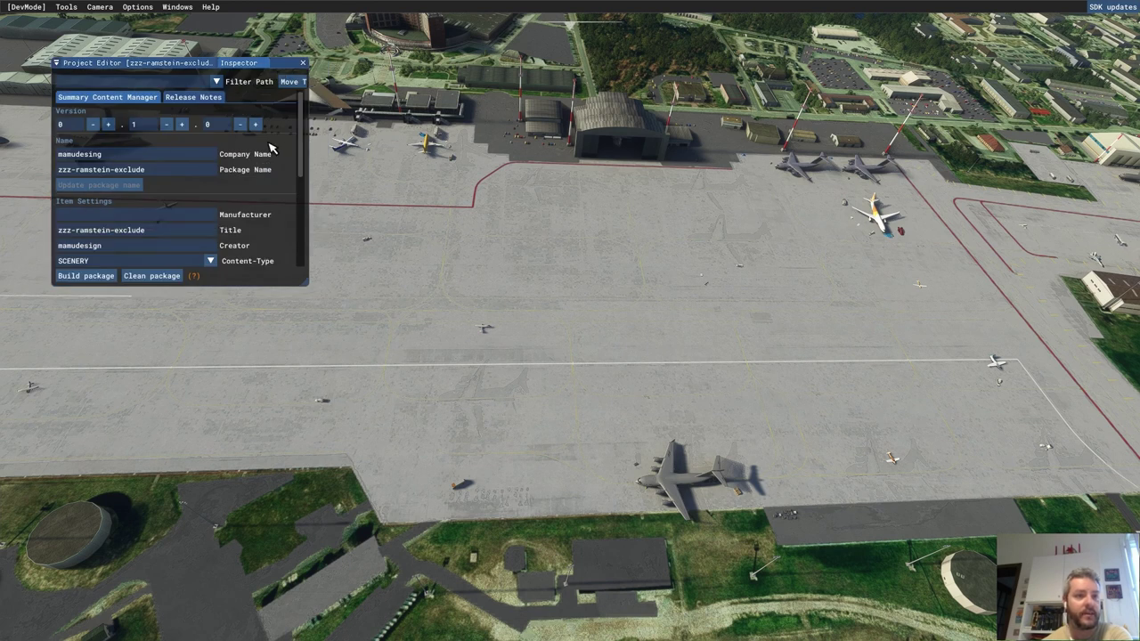
left_click(148, 64)
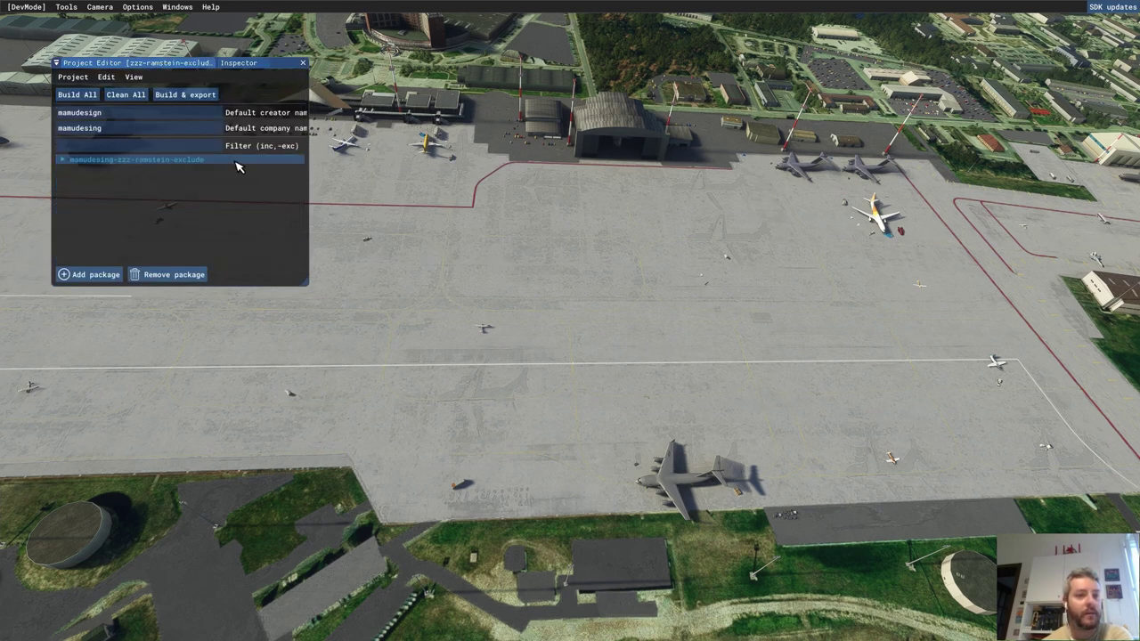
Step: Start choosing an image for the package's Content Manager thumbnail and browse to the Samples folder of the MSFS SDK on drive C
left_click(239, 63)
scroll(297, 163, "down", 1)
scroll(297, 163, "down", 3)
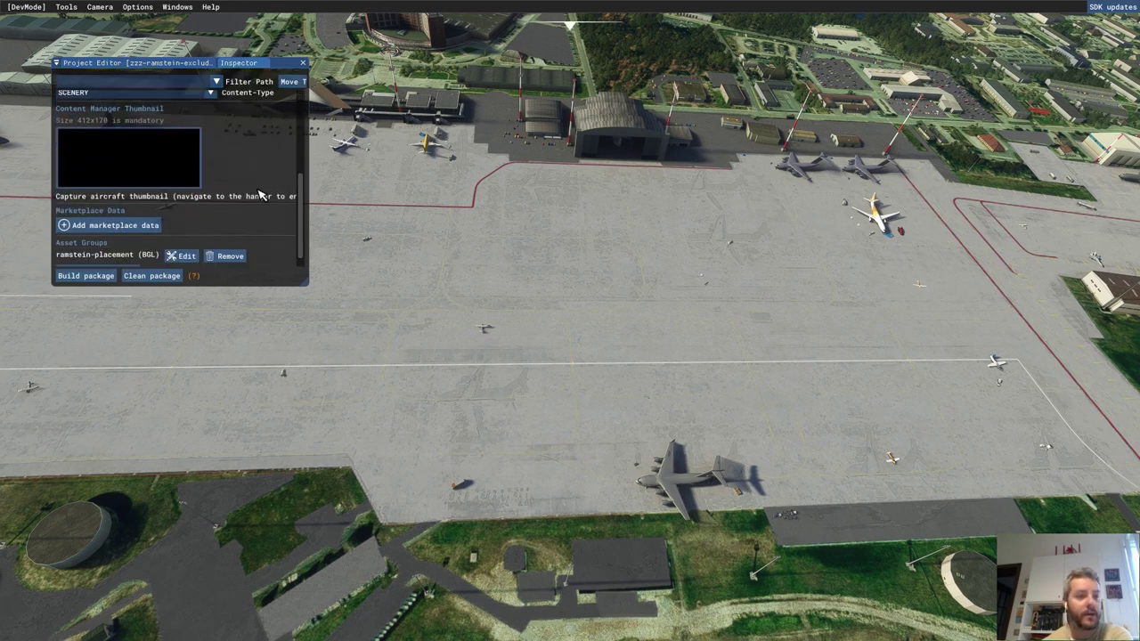
left_click(107, 150)
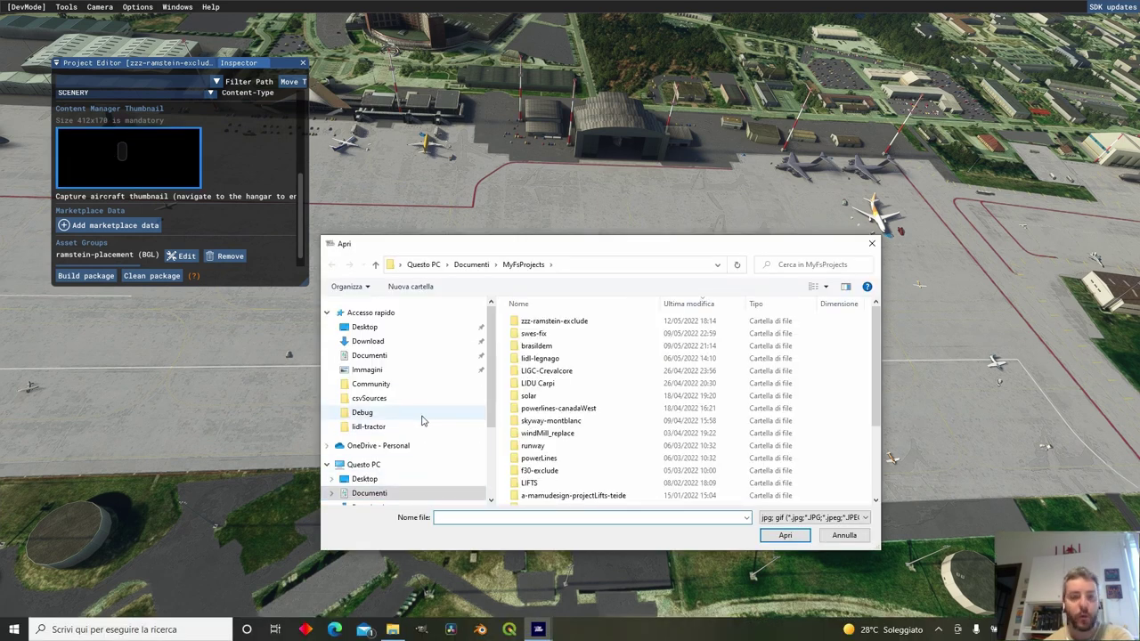
scroll(414, 432, "down", 1)
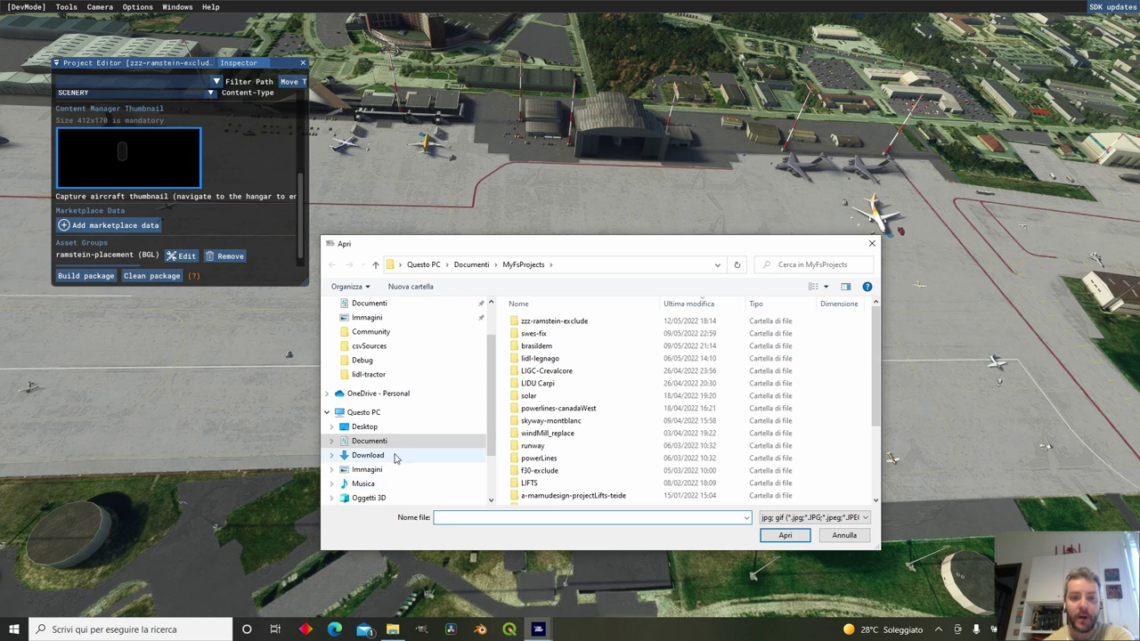
scroll(403, 437, "up", 1)
scroll(401, 437, "down", 2)
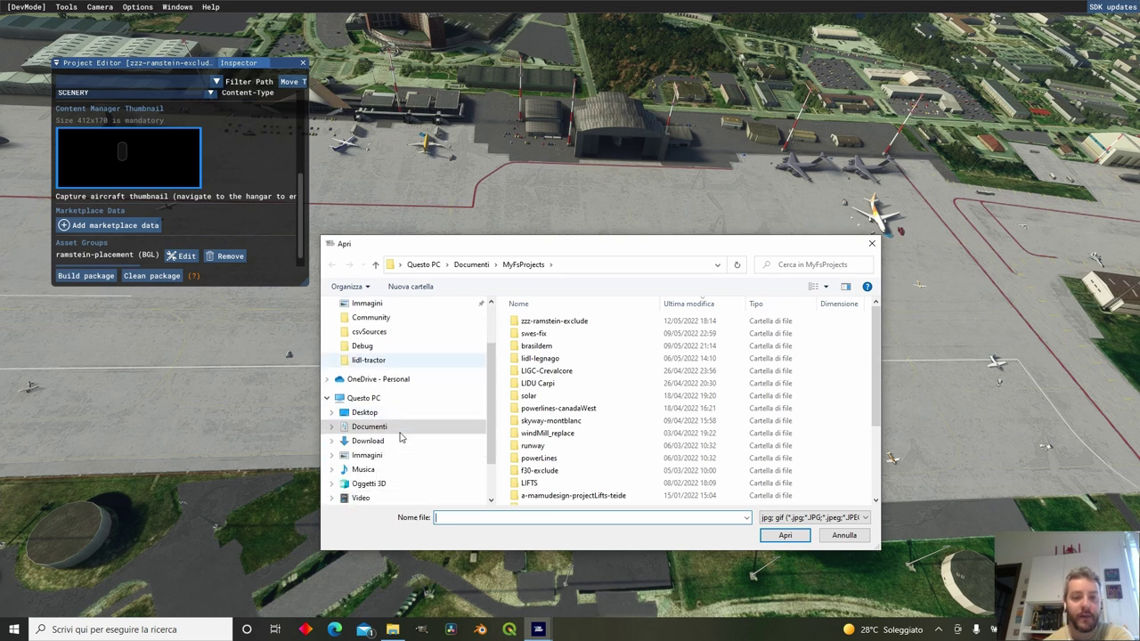
left_click(380, 483)
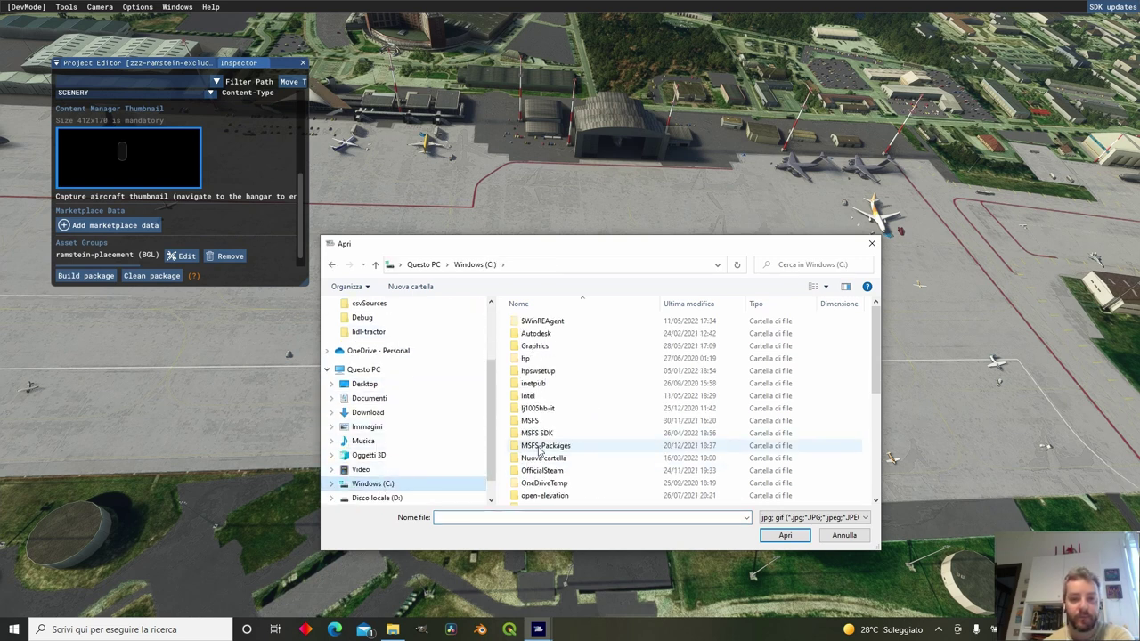
double_click(546, 433)
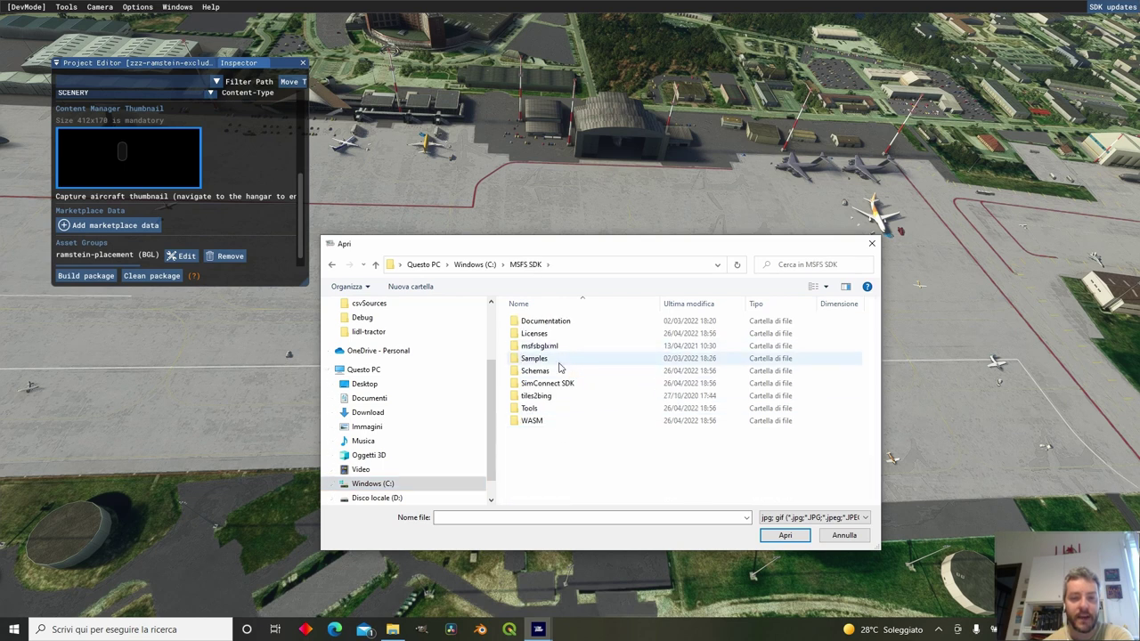
double_click(542, 358)
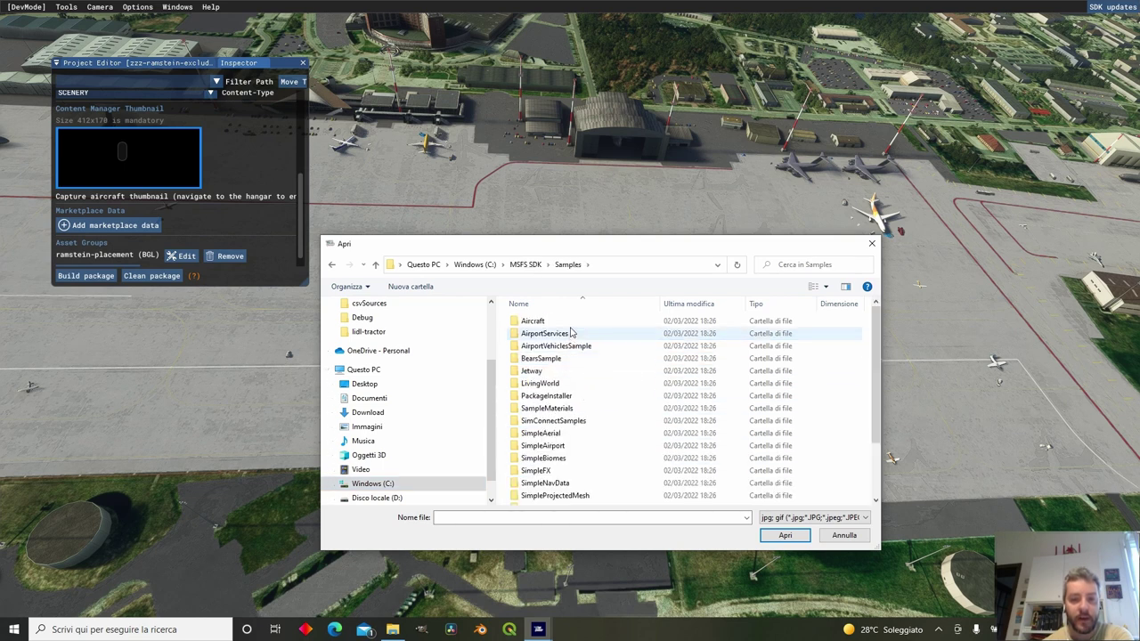
Step: Use Thumbnail.jpg from the ContentInfo folder of the SimpleScenery sample's mycompany-scenery-simple package definition as the Content Manager thumbnail
scroll(578, 383, "down", 2)
double_click(579, 438)
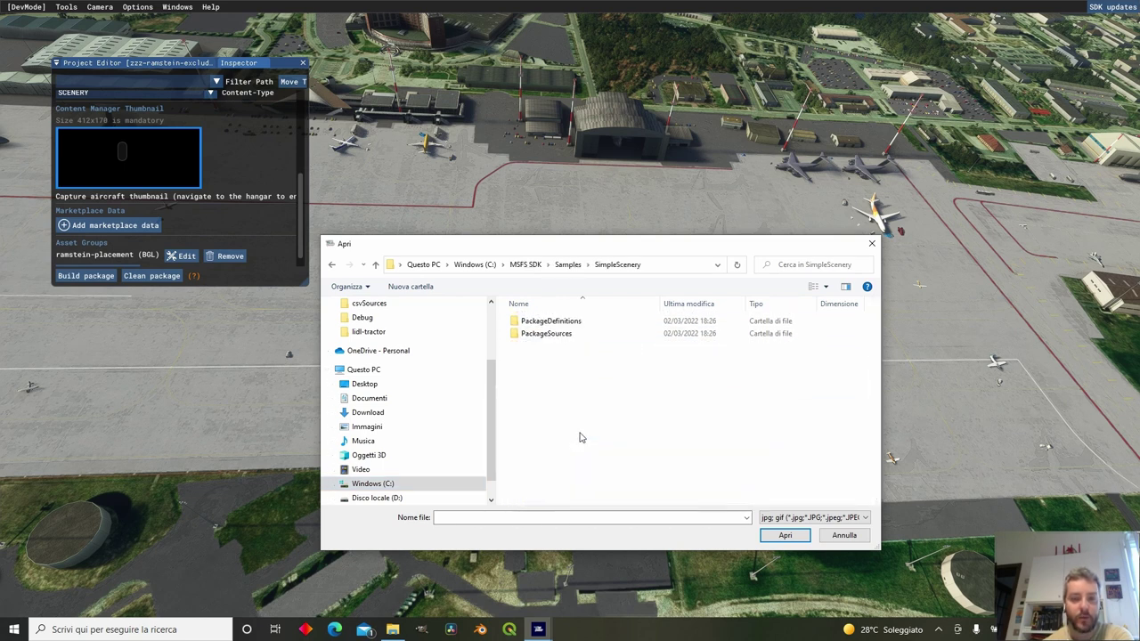
double_click(566, 333)
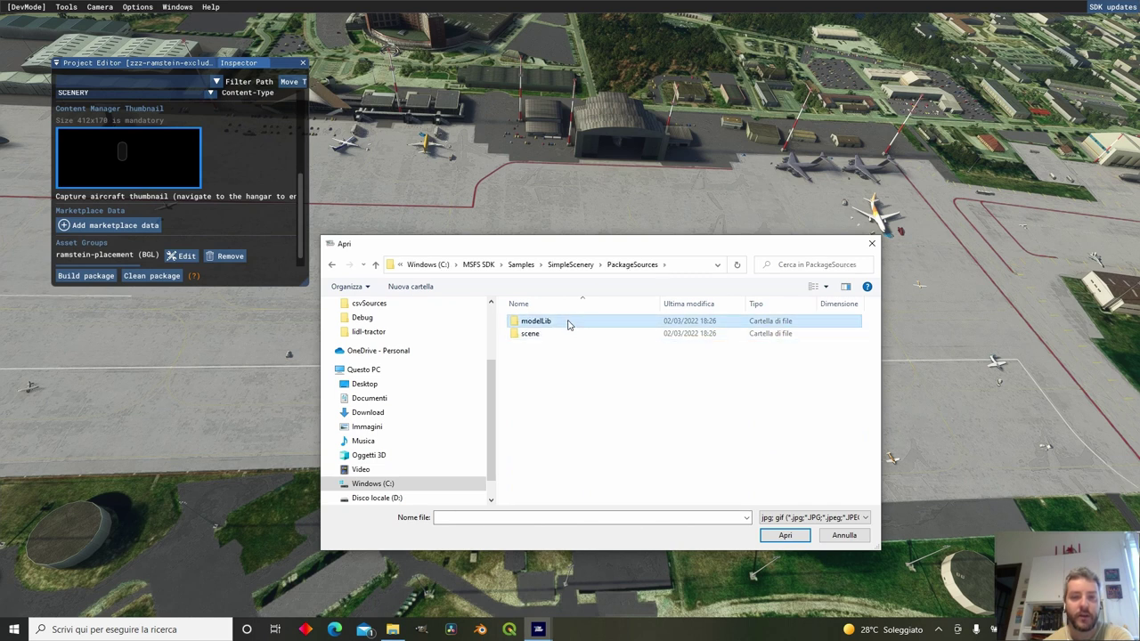
left_click(571, 265)
double_click(559, 322)
double_click(560, 322)
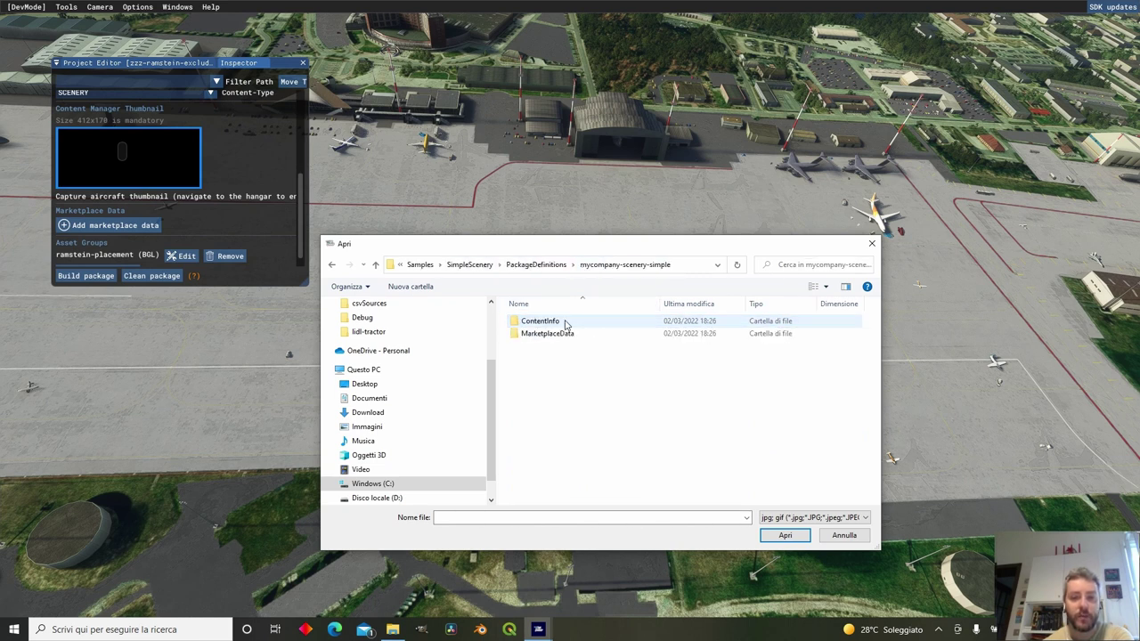
double_click(561, 322)
left_click(563, 326)
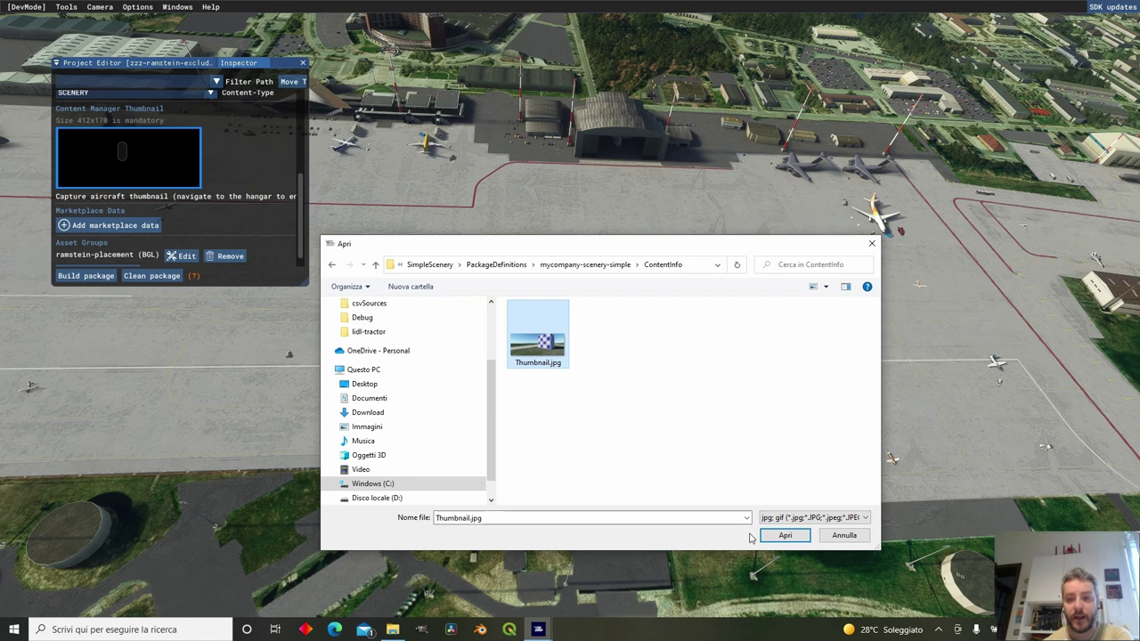
left_click(781, 535)
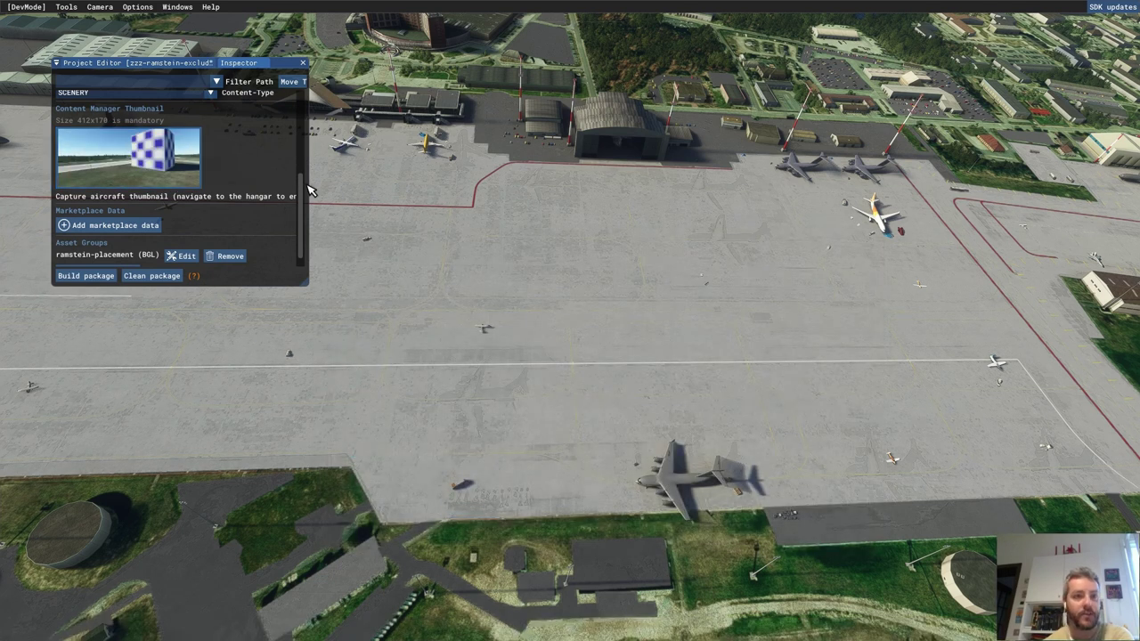
Step: Expand the package in the project and load its ramstein-placement asset group in the Scenery Editor
left_click(157, 66)
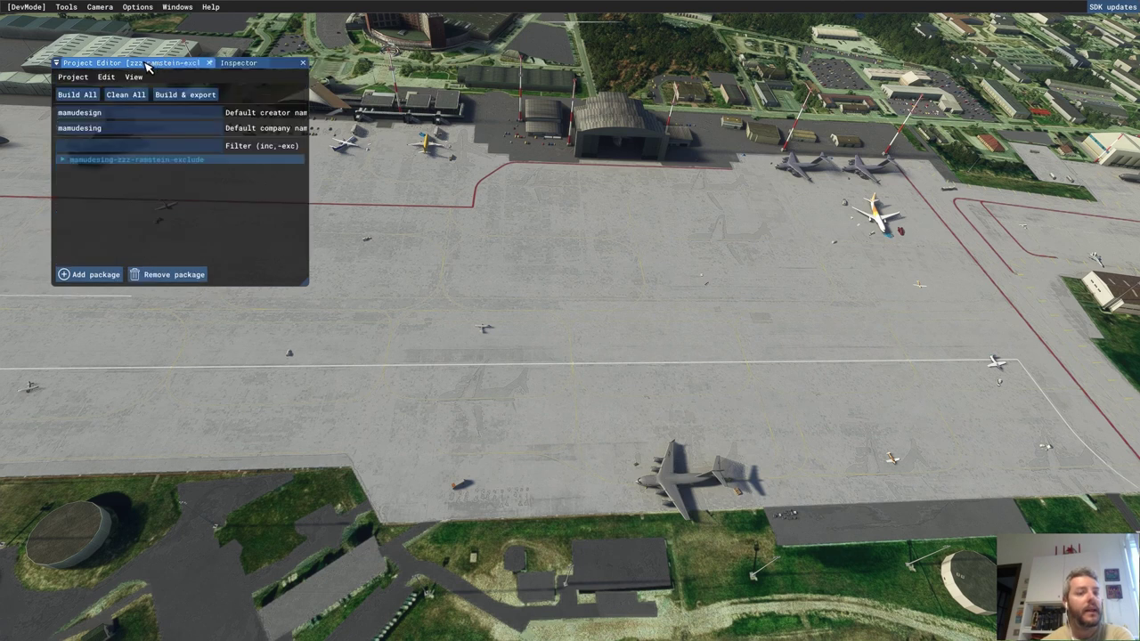
left_click(62, 160)
left_click(114, 178)
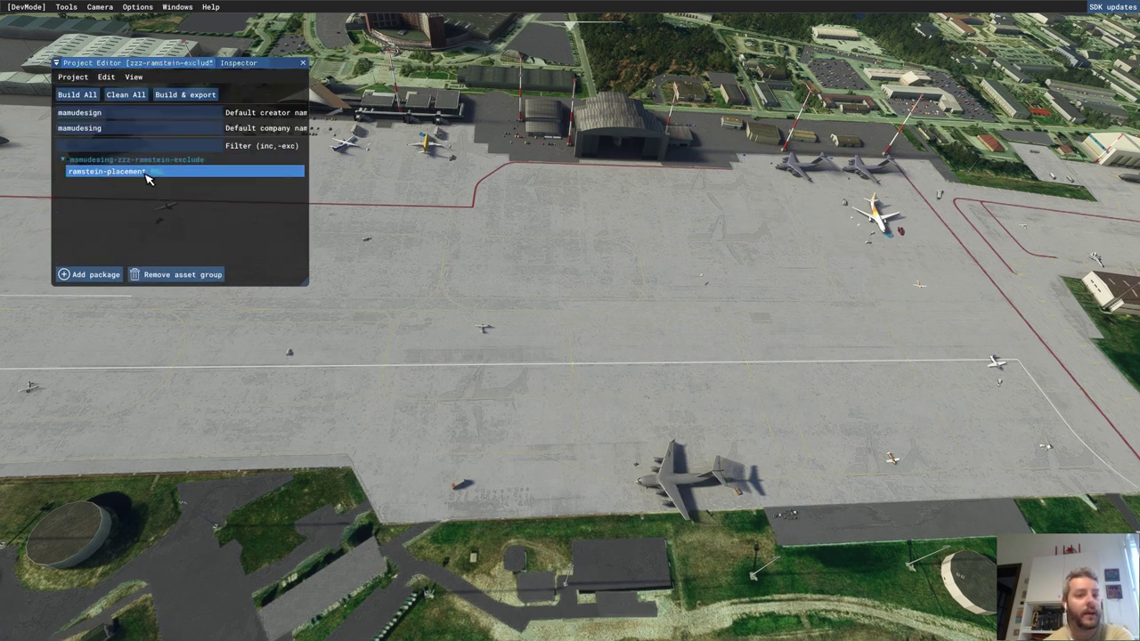
left_click(236, 64)
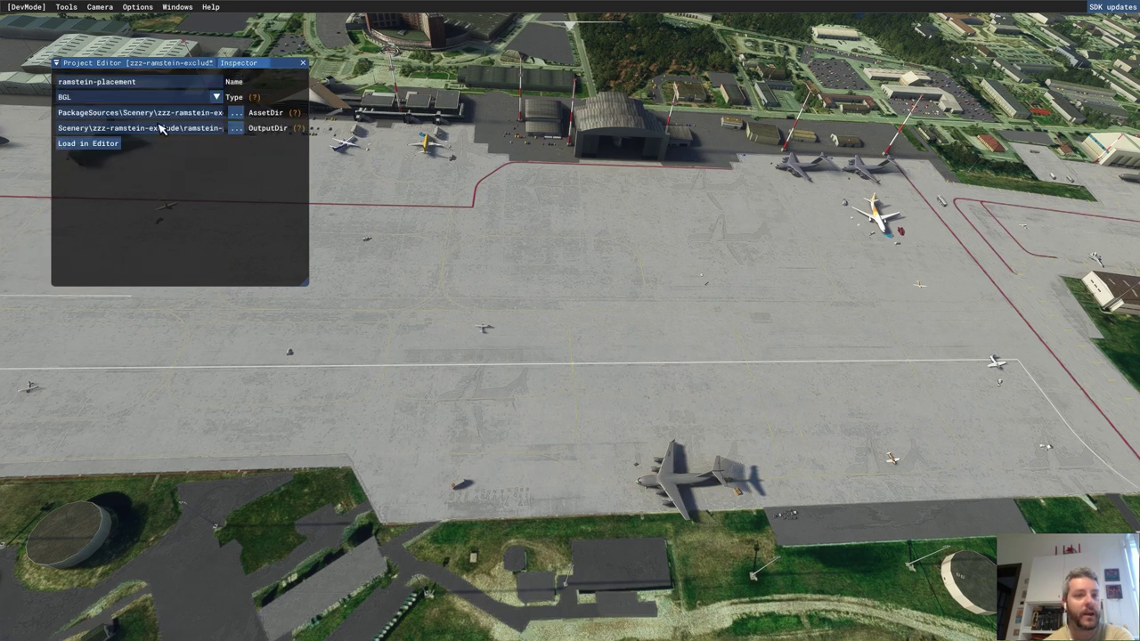
left_click(110, 143)
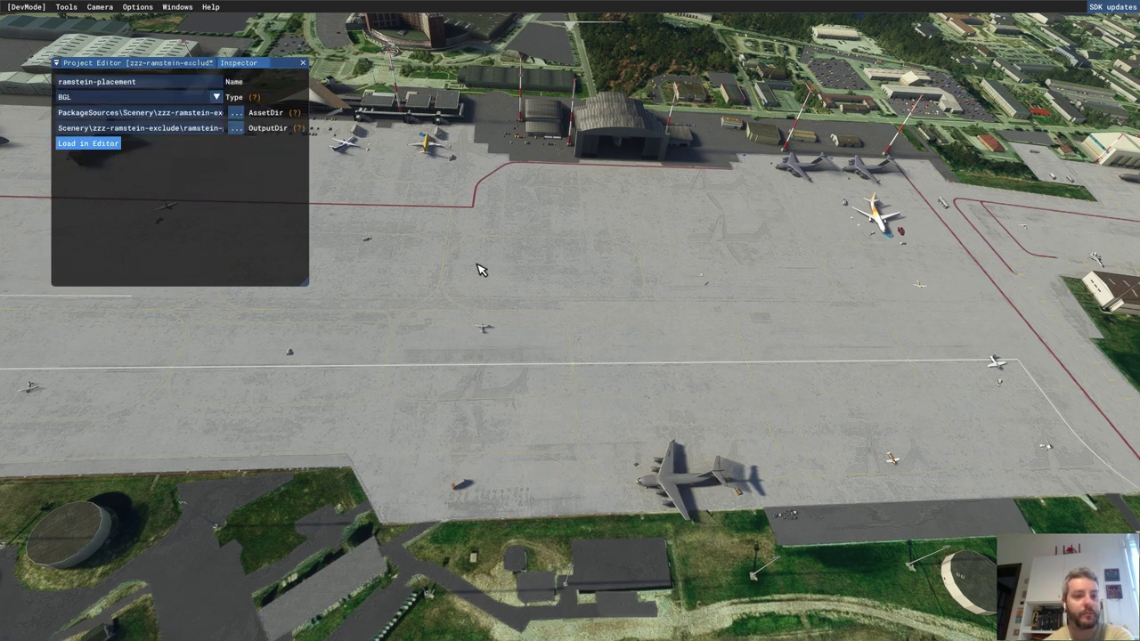
left_click_drag(648, 224, 465, 225)
left_click(623, 222)
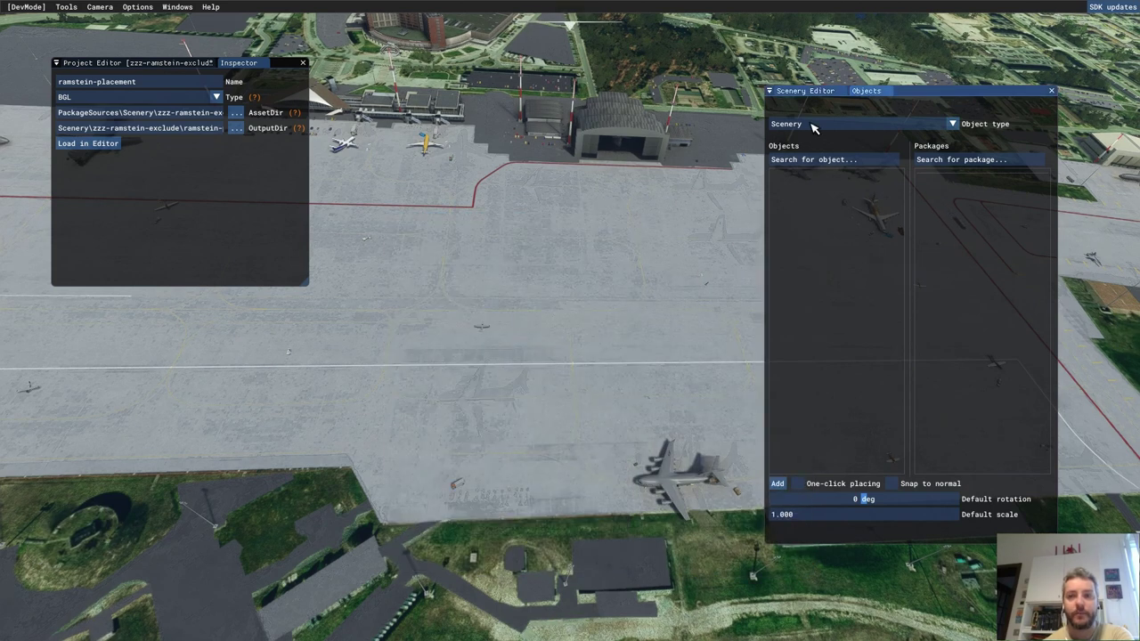
Step: Close the Scenery Editor's Objects window and bring it back alongside the Scenery Editor
left_click(806, 92)
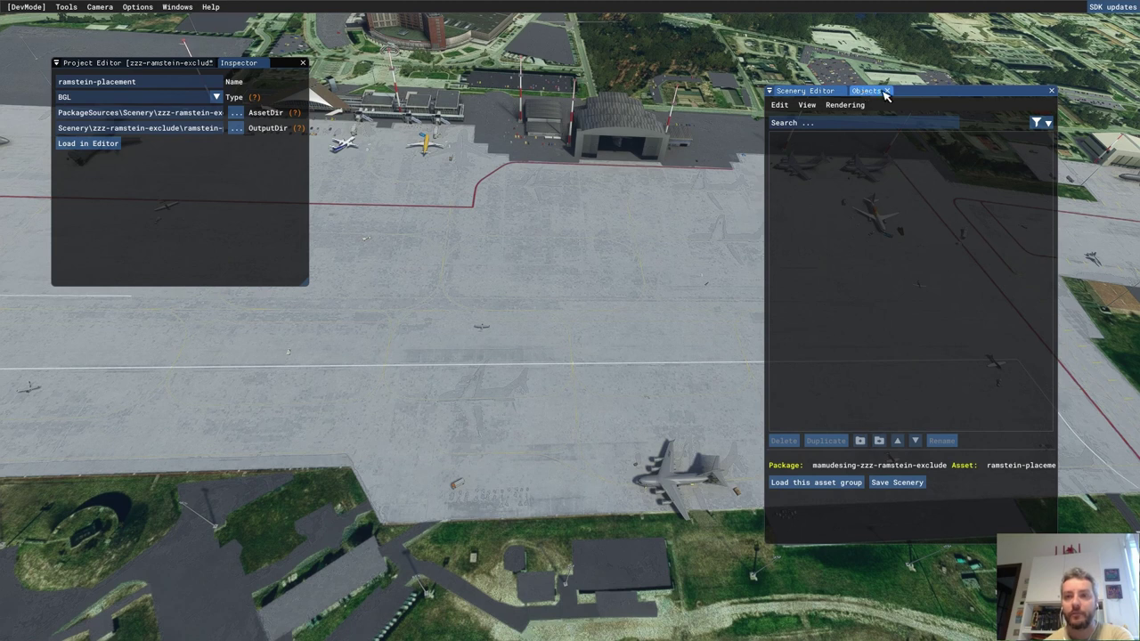
left_click(869, 92)
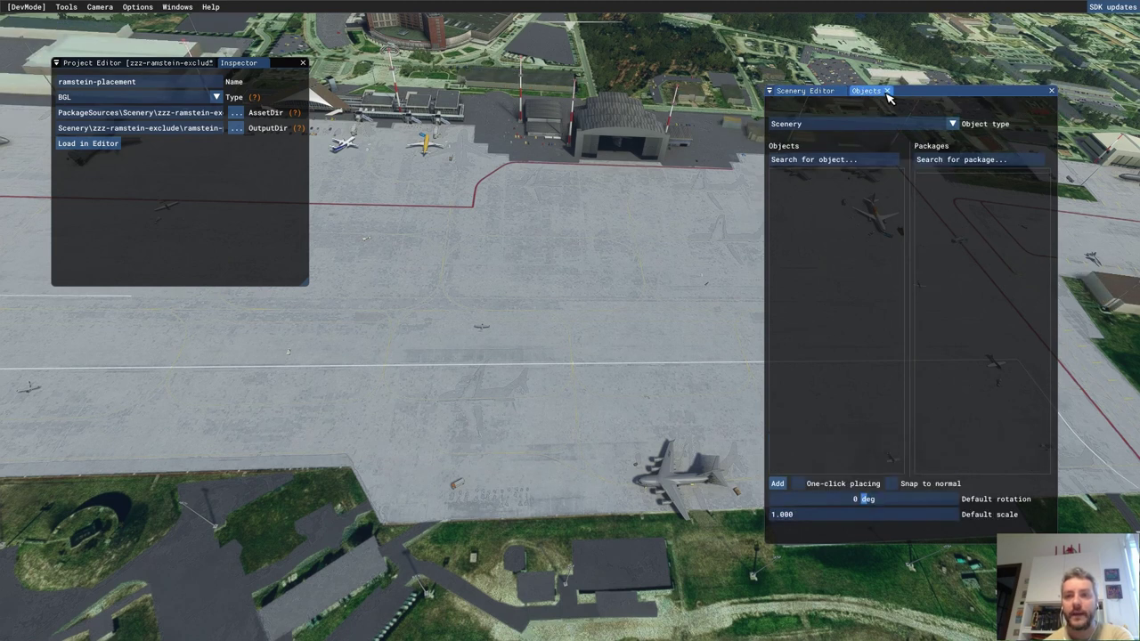
left_click(888, 90)
left_click(807, 106)
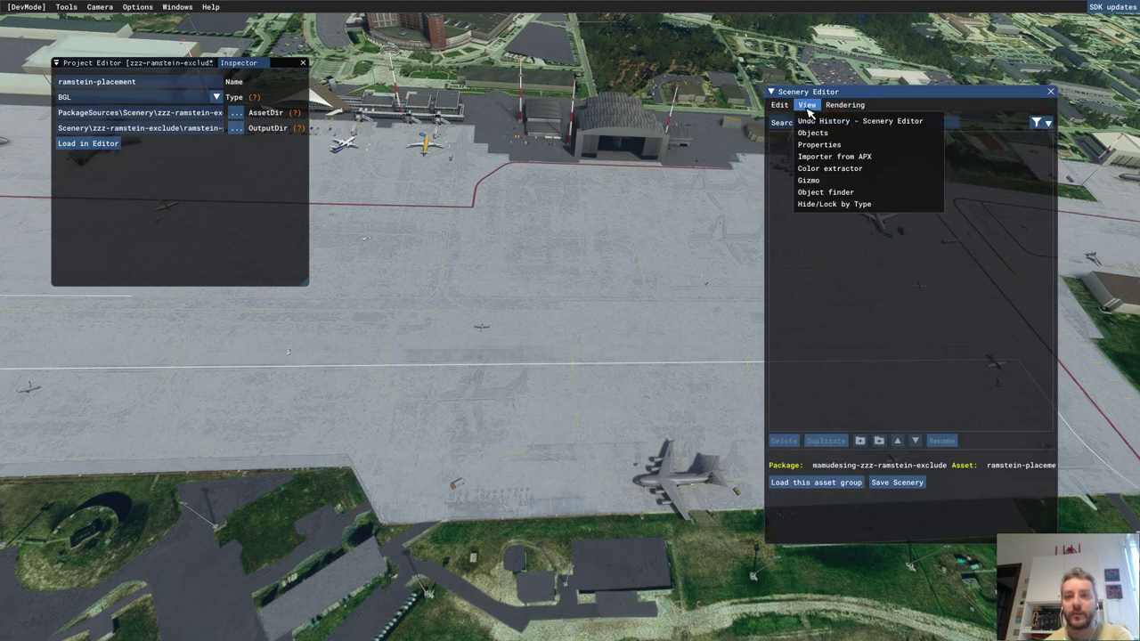
left_click(828, 134)
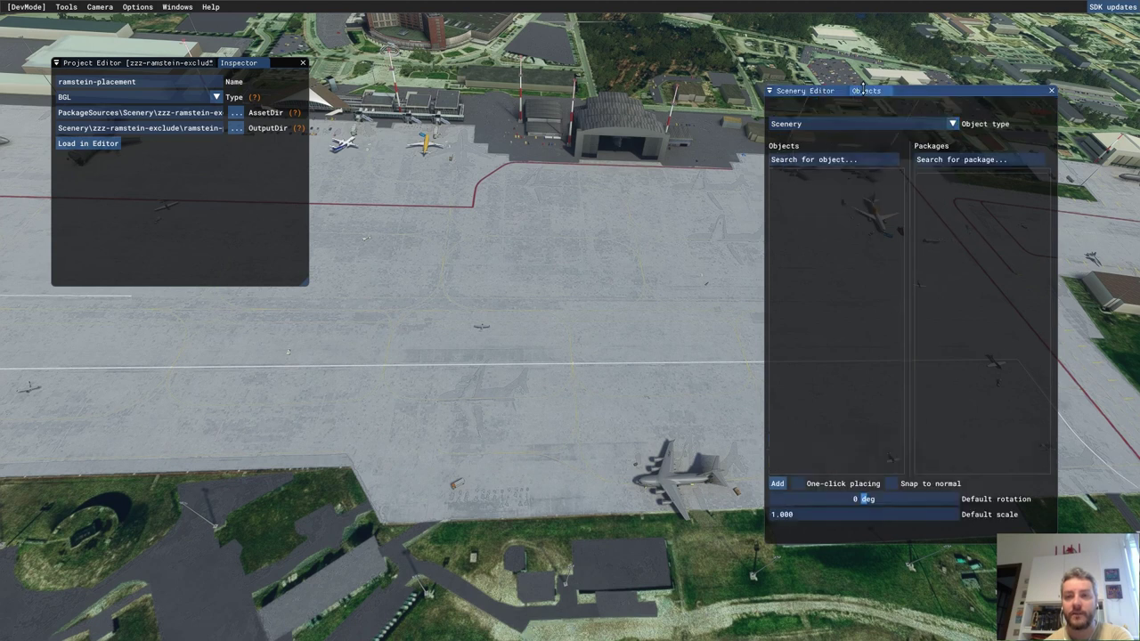
mouse_move(866, 94)
left_mouse_down()
mouse_move(813, 198)
mouse_move(601, 196)
mouse_move(576, 165)
mouse_move(575, 236)
mouse_move(875, 94)
left_mouse_up()
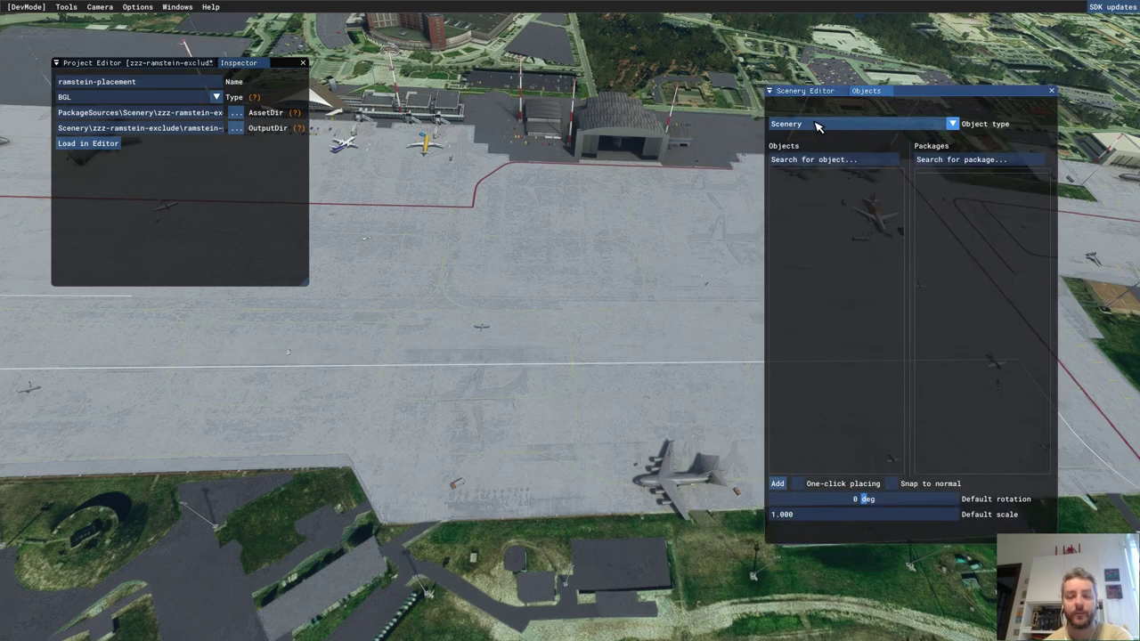
Step: Add an ExclusionRectangle object on the apron around the grey military transport aircraft parked beside the grass
key("w")
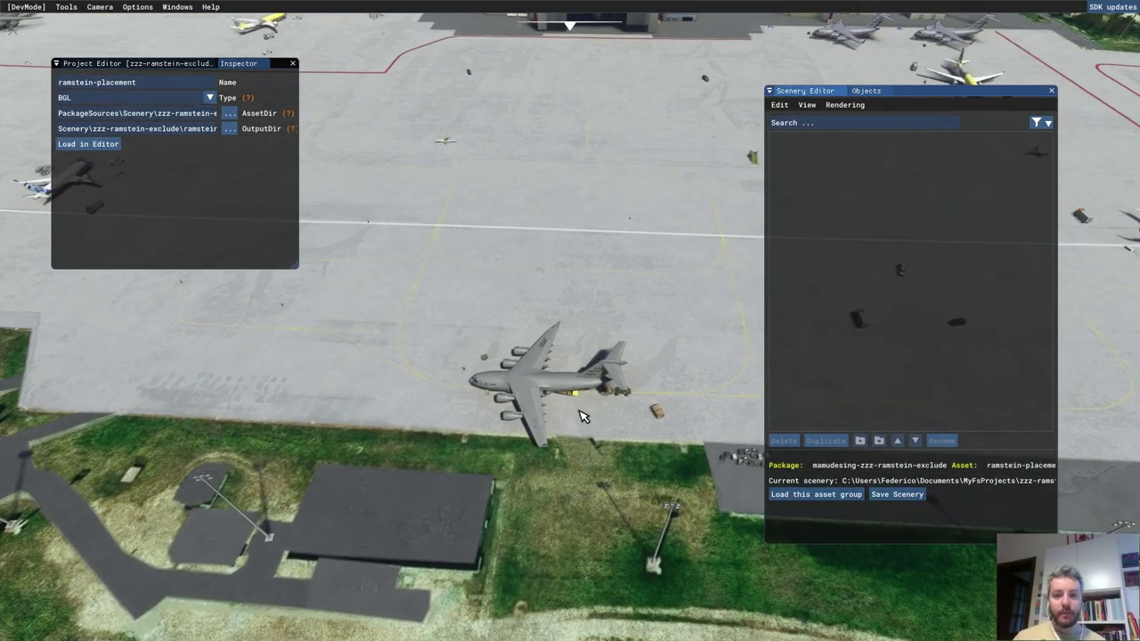
left_click(864, 92)
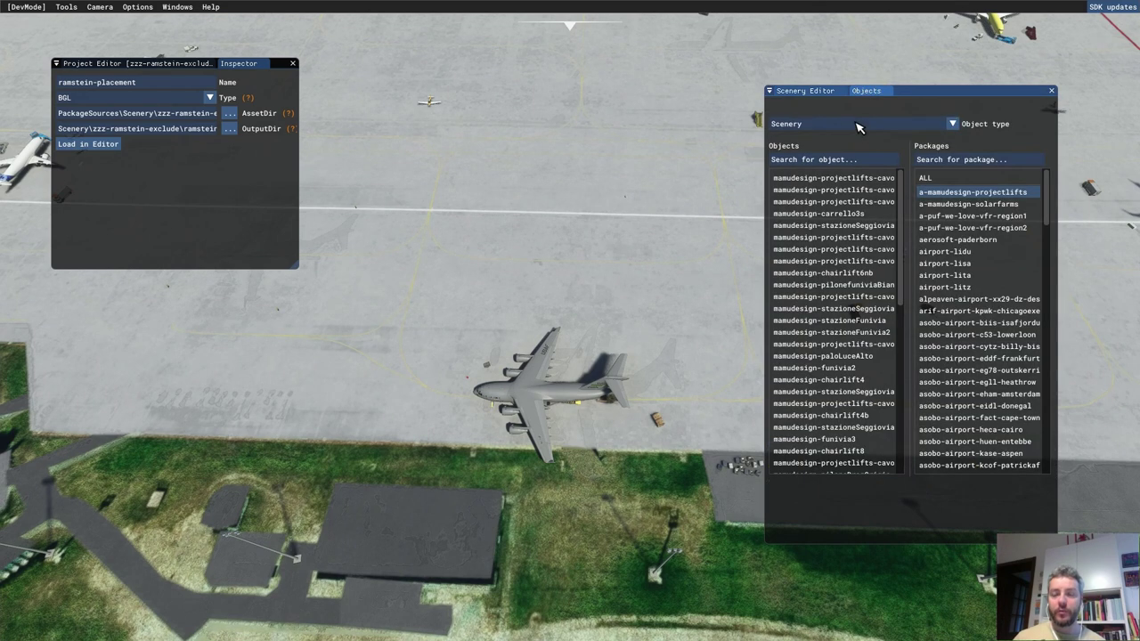
left_click(854, 129)
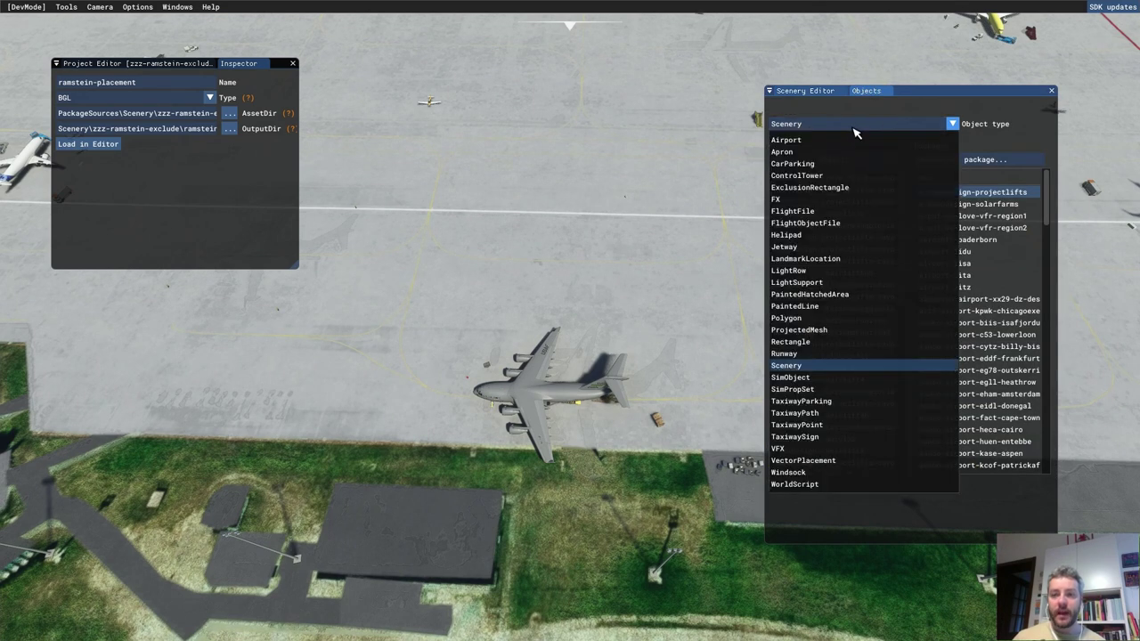
left_click(831, 188)
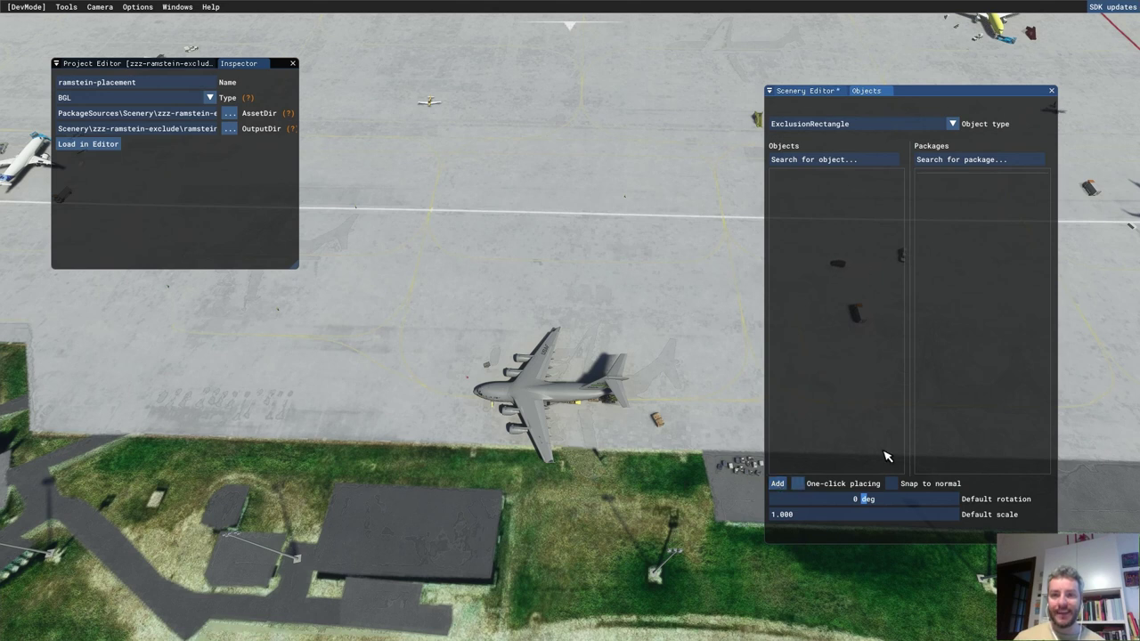
left_click(812, 93)
scroll(589, 224, "down", 3)
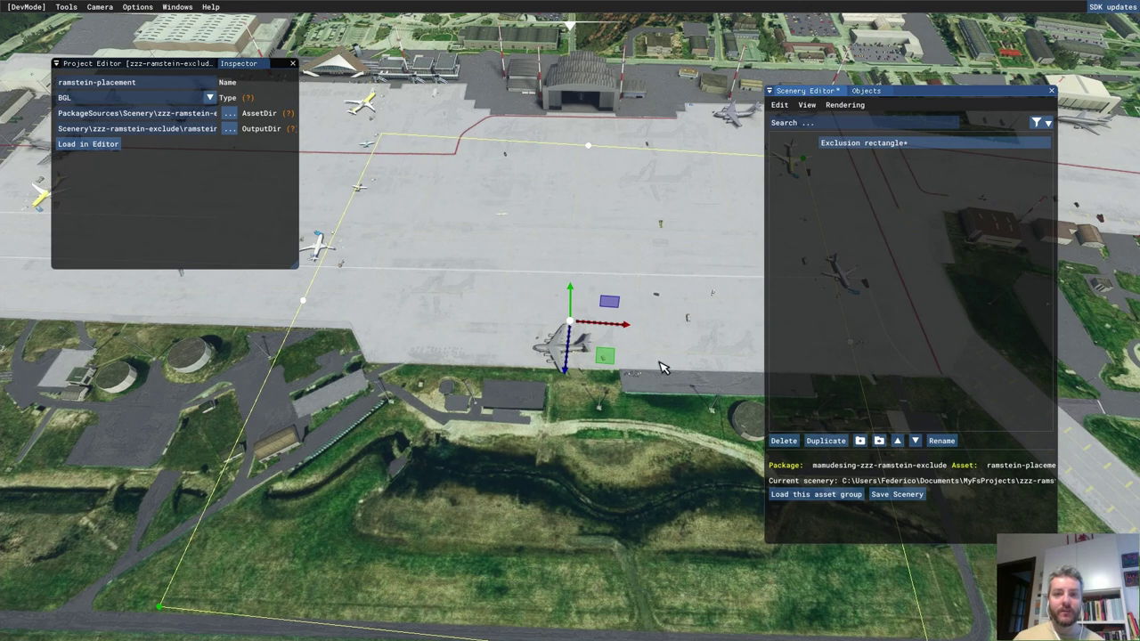
Step: Pull the exclusion rectangle's apron-side and grass-side edges in toward the grey transport aircraft
left_click(581, 145)
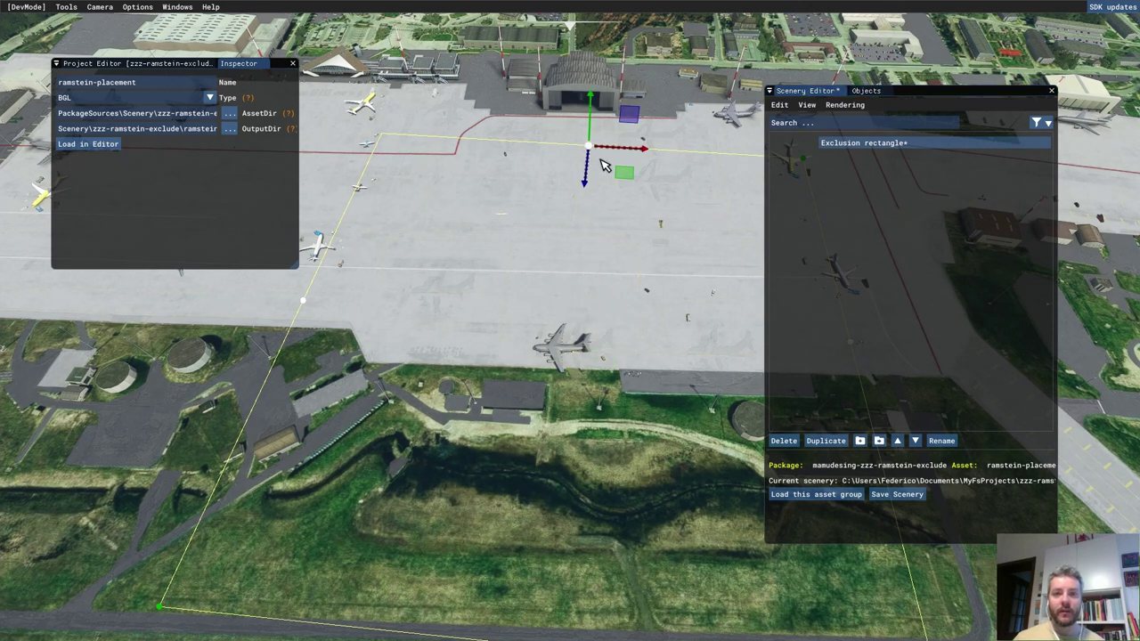
left_click_drag(628, 172, 607, 343)
key("s")
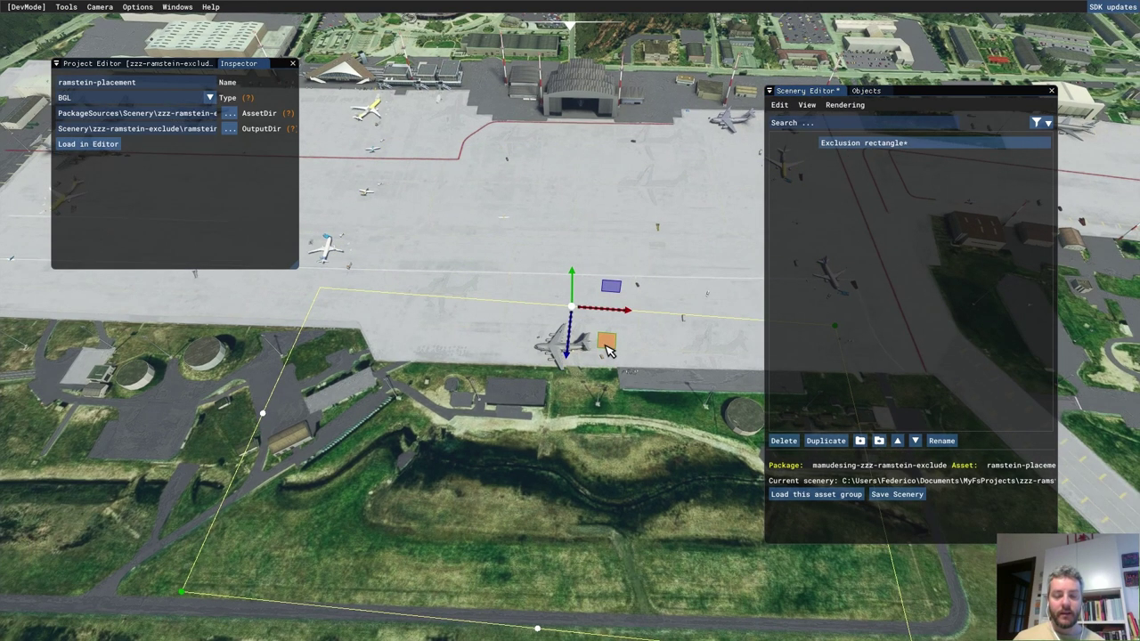
left_click(532, 512)
left_click_drag(552, 504, 560, 349)
Step: Bring the exclusion rectangle's nose-side and tail-side edges in close to the transport aircraft
left_click(326, 260)
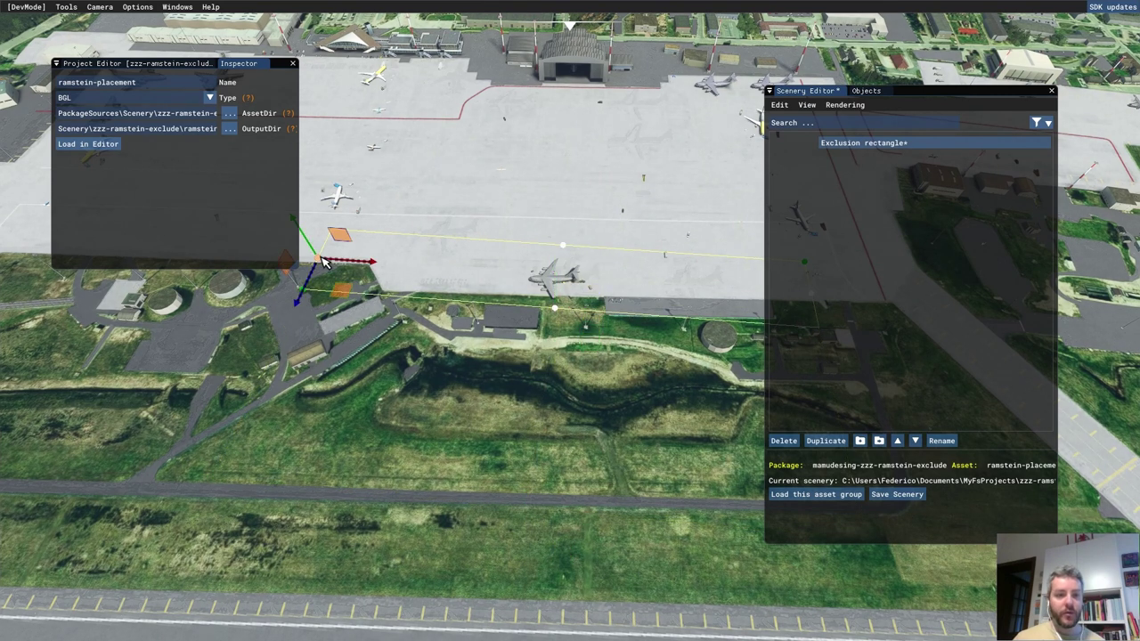
left_click_drag(336, 293, 526, 307)
key("d")
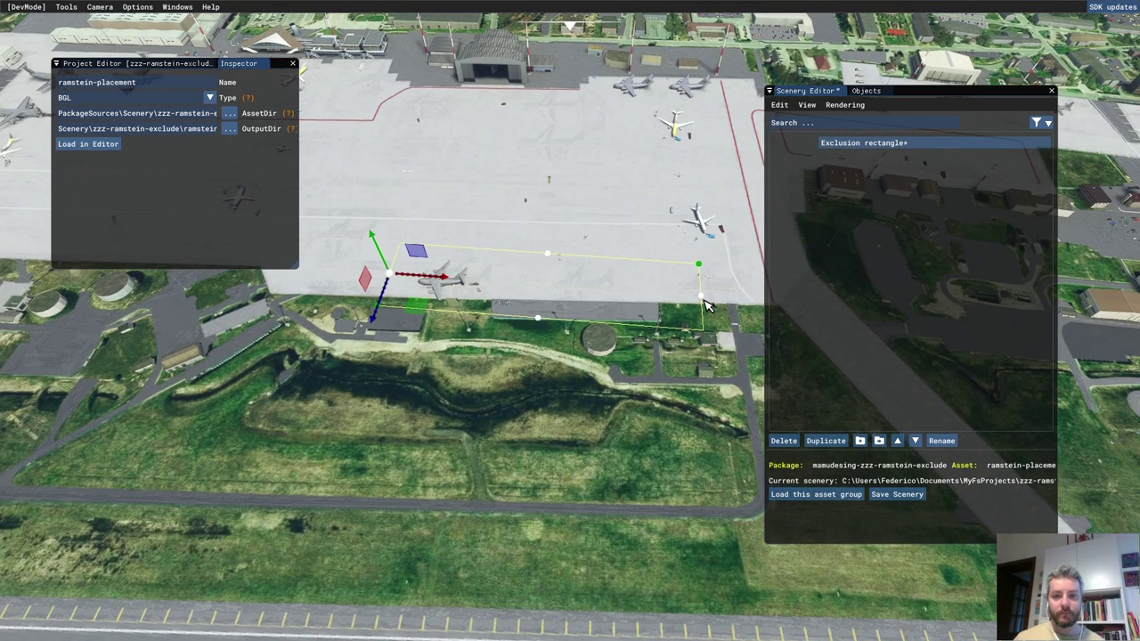
left_click(703, 298)
left_click_drag(728, 333, 535, 312)
Step: Tighten the exclusion rectangle's grass-side, tail-side and apron-side edges around the aircraft's wings and tail
key("a")
key("w")
left_click(494, 429)
left_click_drag(524, 468, 527, 431)
left_click(723, 294)
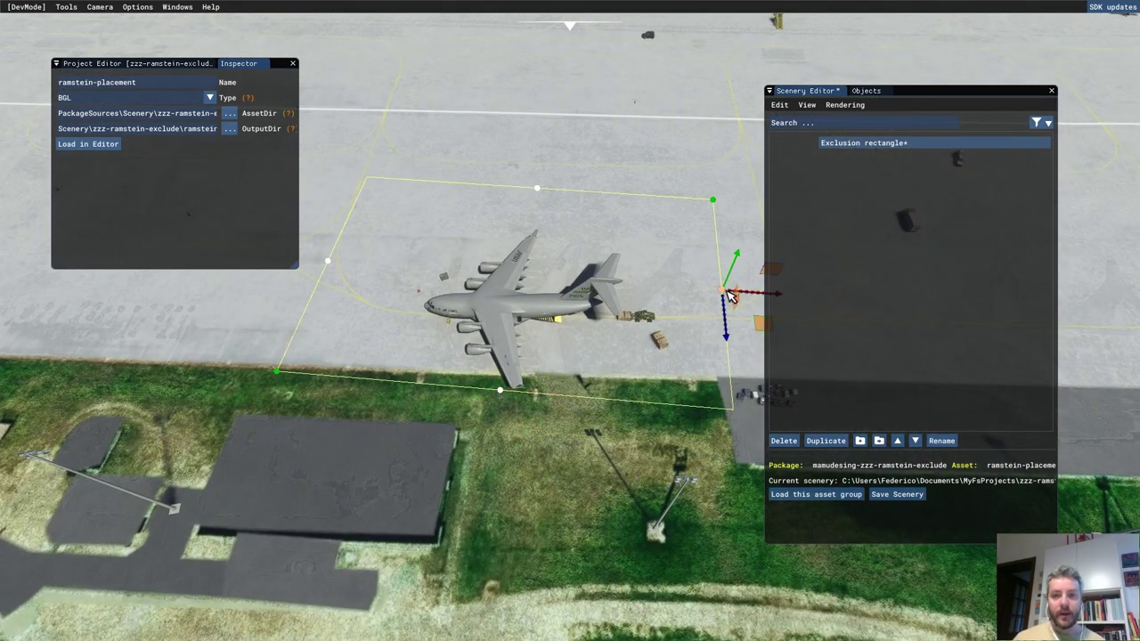
left_click_drag(762, 327, 657, 318)
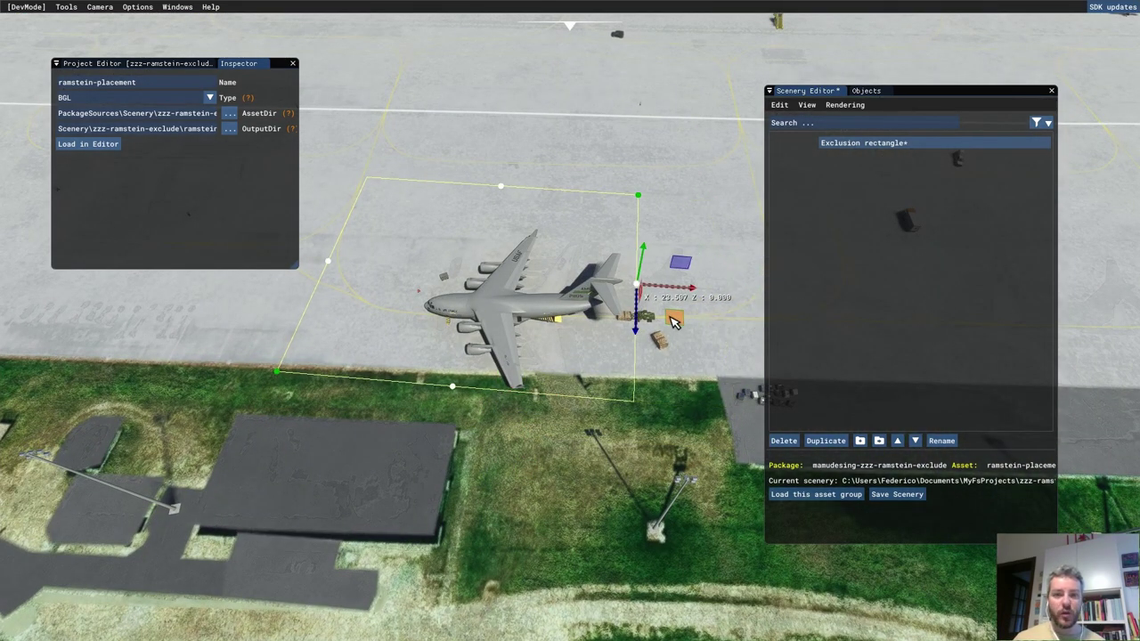
left_click(501, 189)
left_click_drag(533, 218, 527, 264)
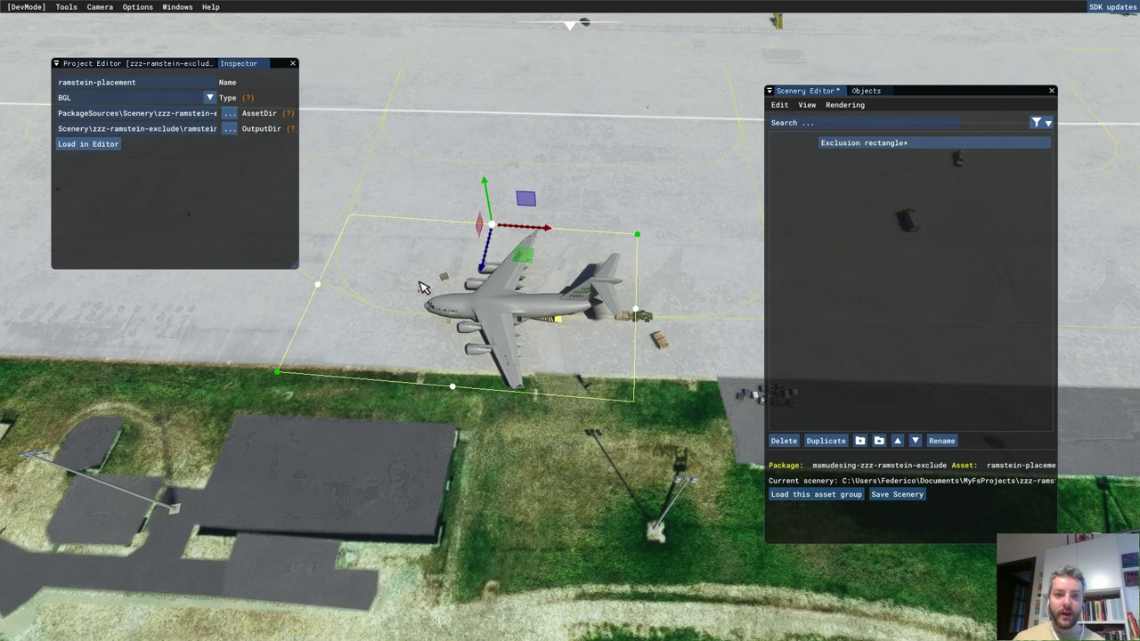
Step: Move the exclusion rectangle's nose-side edge in until it sits just ahead of the aircraft's nose
left_click(318, 287)
left_click_drag(346, 324, 425, 323)
scroll(522, 308, "up", 4)
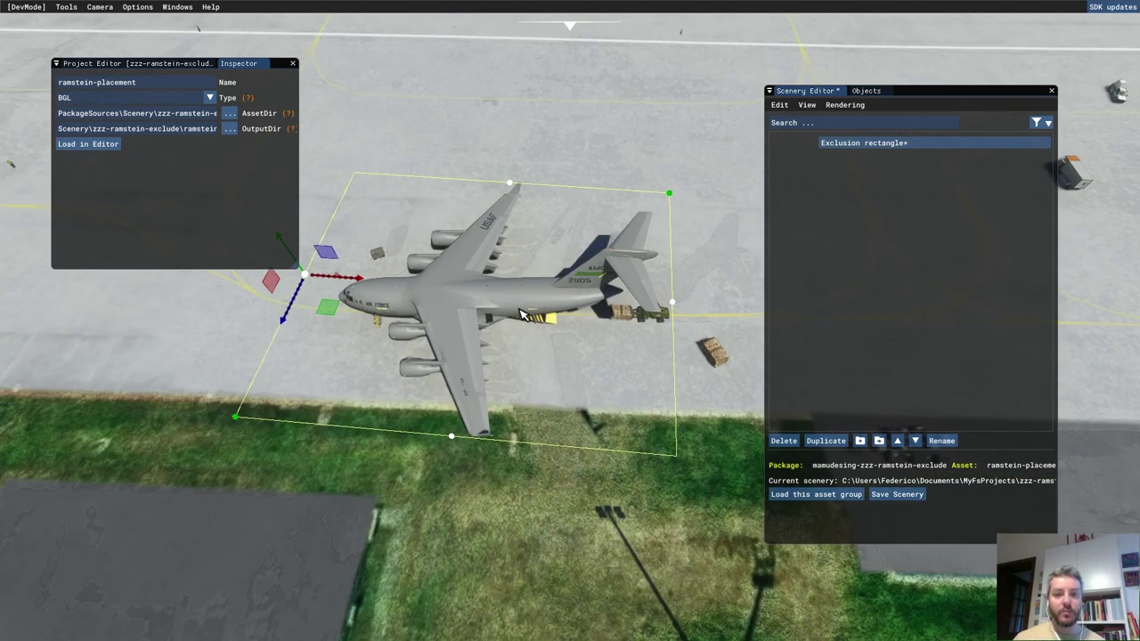
middle_click_drag(655, 310, 560, 313)
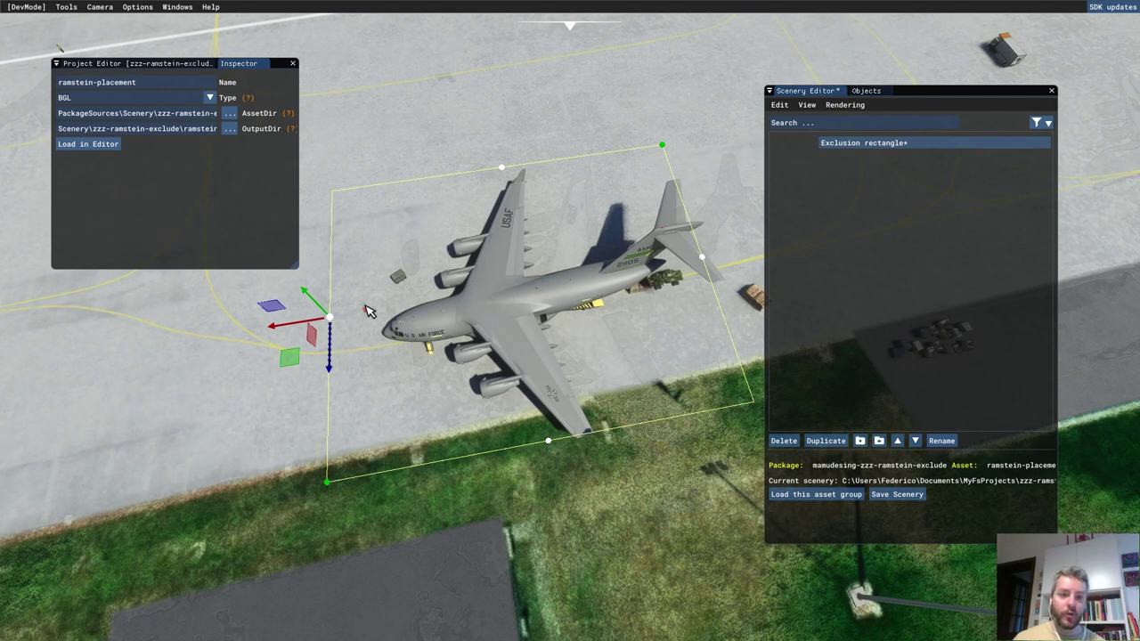
left_click_drag(291, 357, 347, 352)
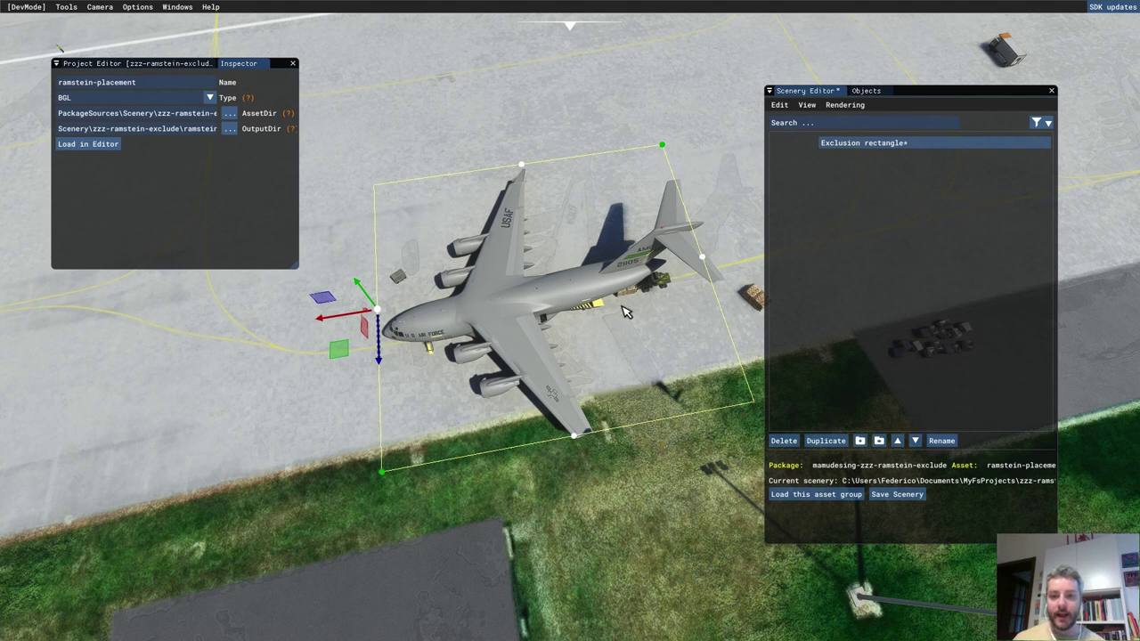
Step: Show the exclusion rectangle's properties, turn off excludeAllObjects and enable excludeLibraryObjects instead
left_click(808, 105)
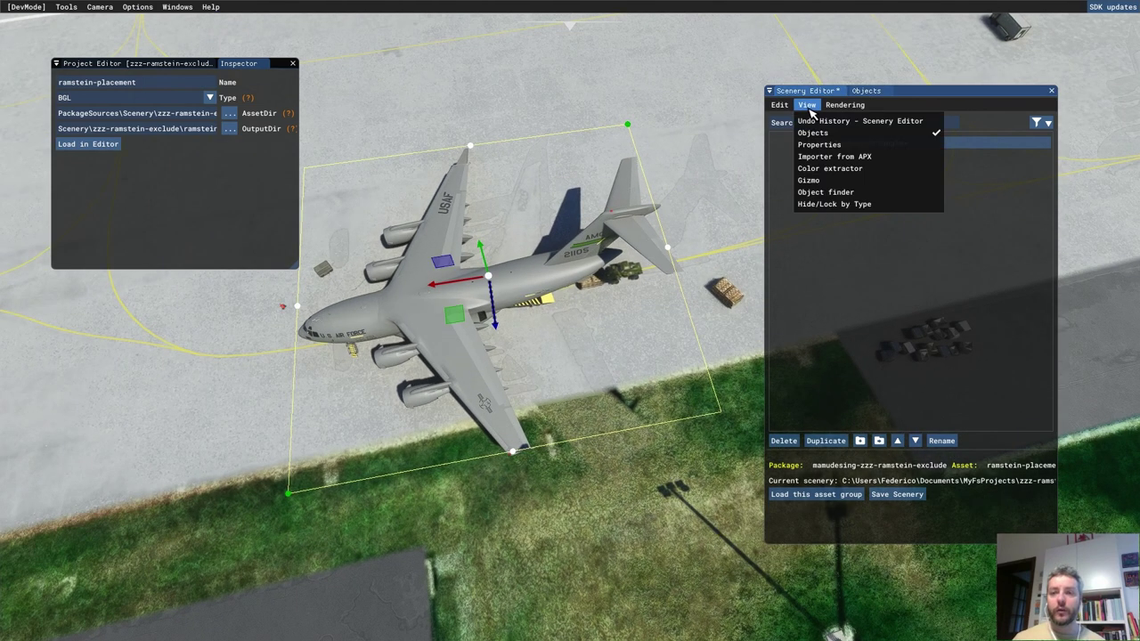
left_click(829, 147)
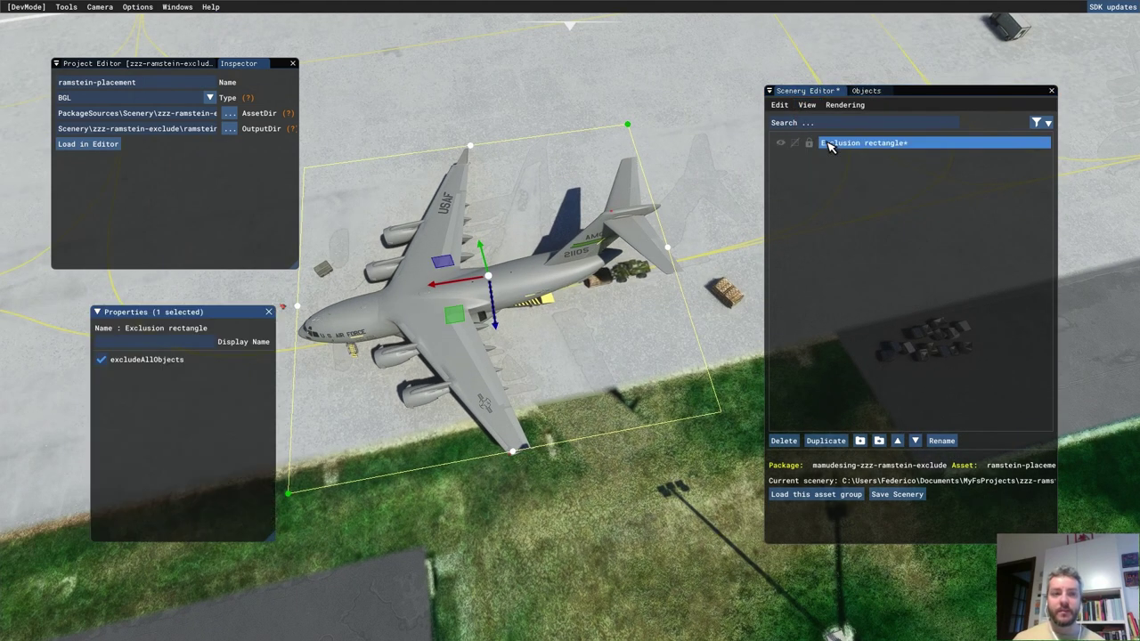
left_click(145, 360)
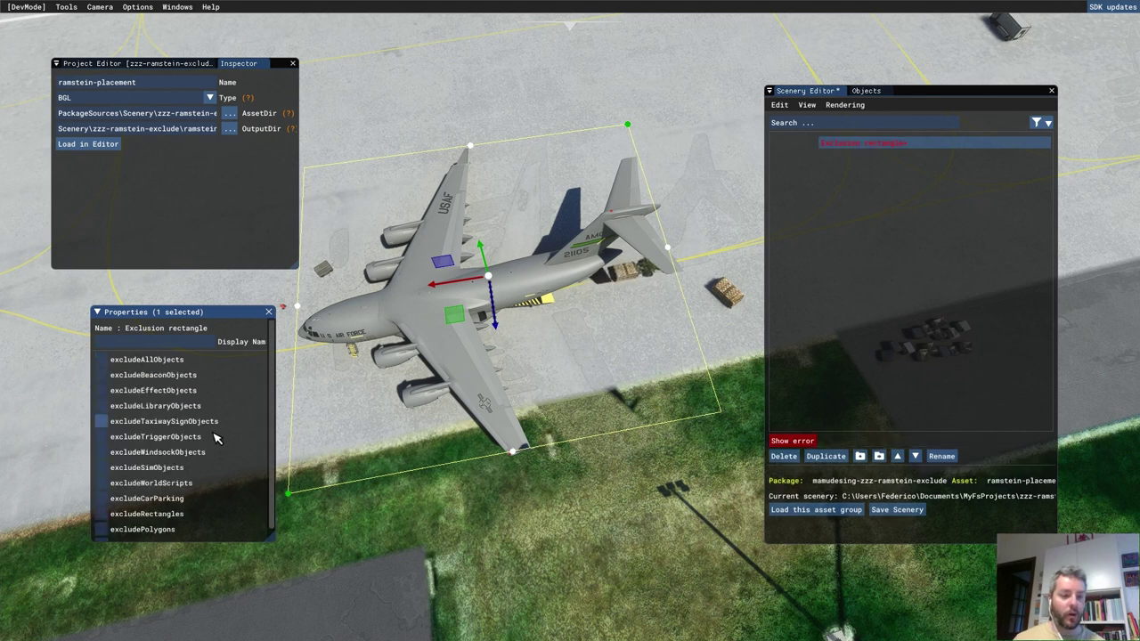
scroll(267, 397, "down", 1)
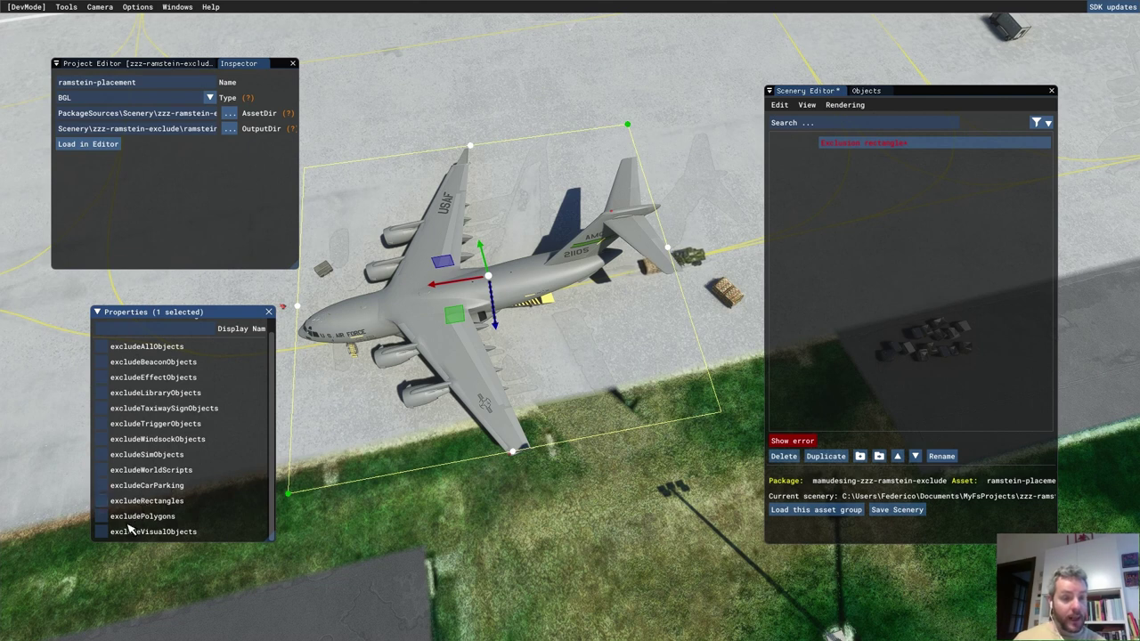
left_click(103, 394)
scroll(482, 365, "down", 5)
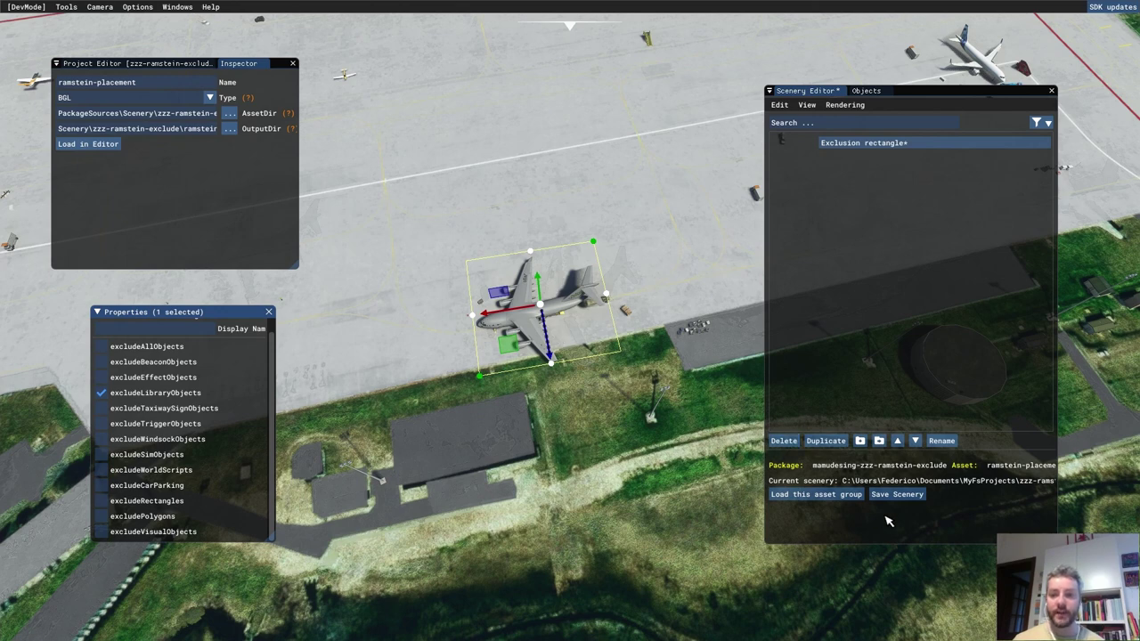
Step: Duplicate the exclusion rectangle, move the copy to the transport aircraft parked beside the hangars and fit its edges around the tail and wings
left_click(827, 440)
scroll(565, 209, "down", 5)
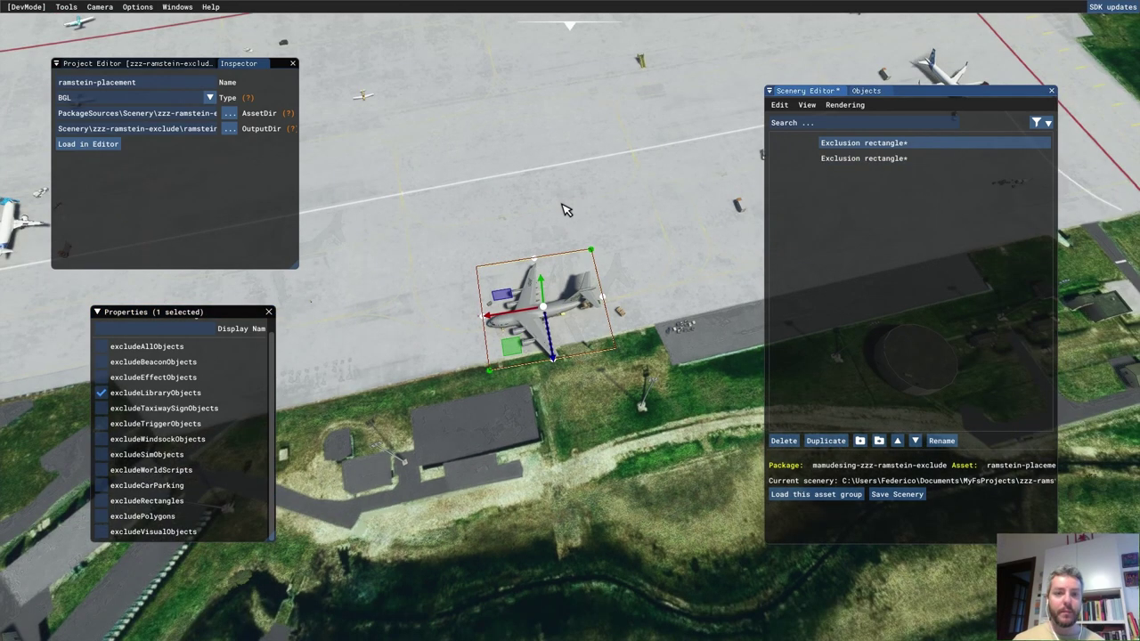
key("a")
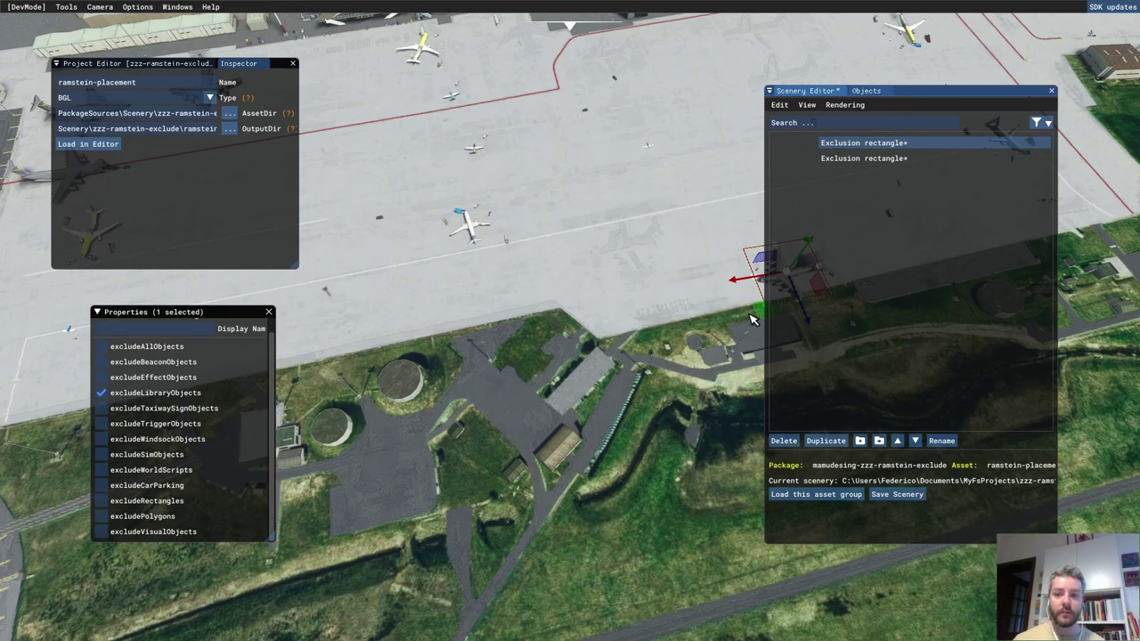
left_click_drag(759, 315, 172, 128)
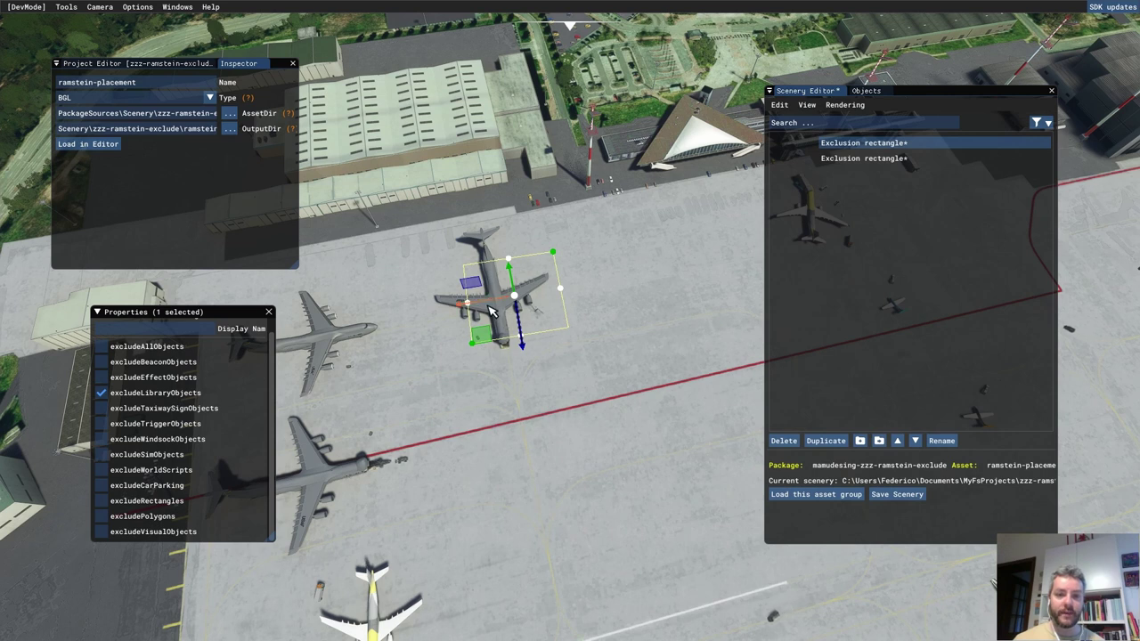
left_click_drag(488, 306, 468, 309)
left_click_drag(490, 261, 486, 225)
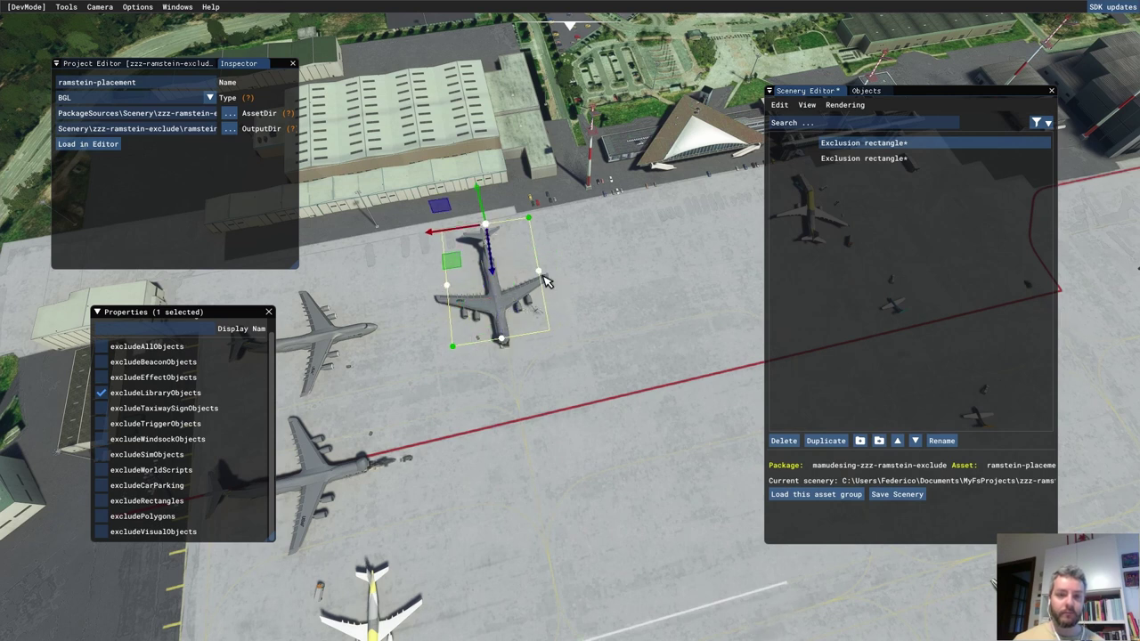
Step: Adjust the rectangle's wing-side edge, then place duplicate exclusion rectangles over the two neighbouring transport aircraft
left_click_drag(546, 282, 410, 303)
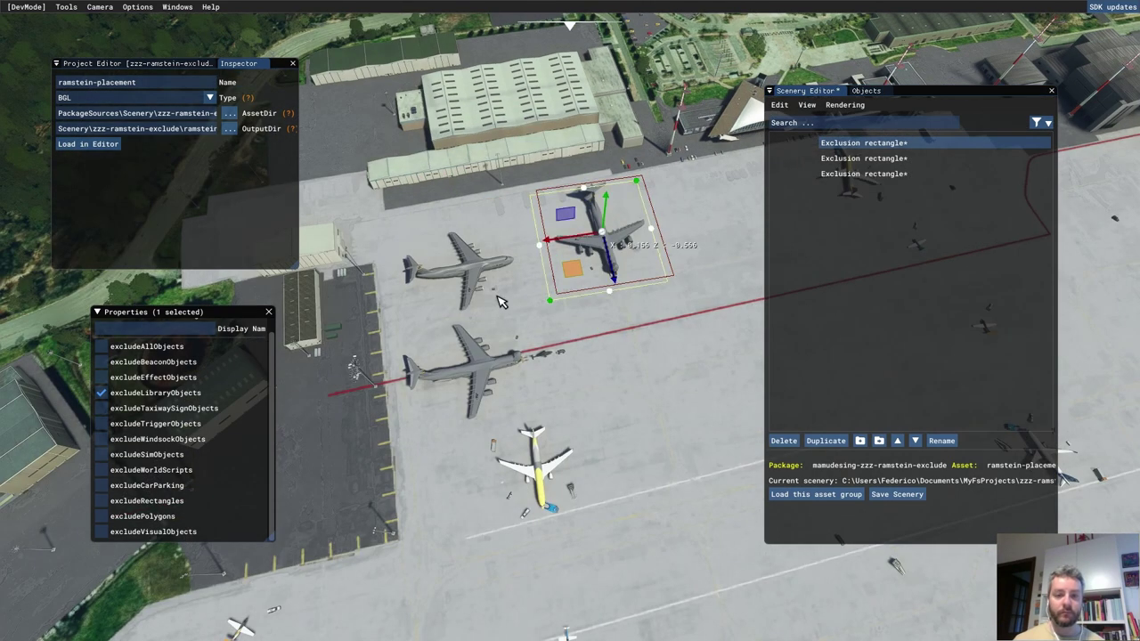
left_click_drag(584, 249, 448, 472)
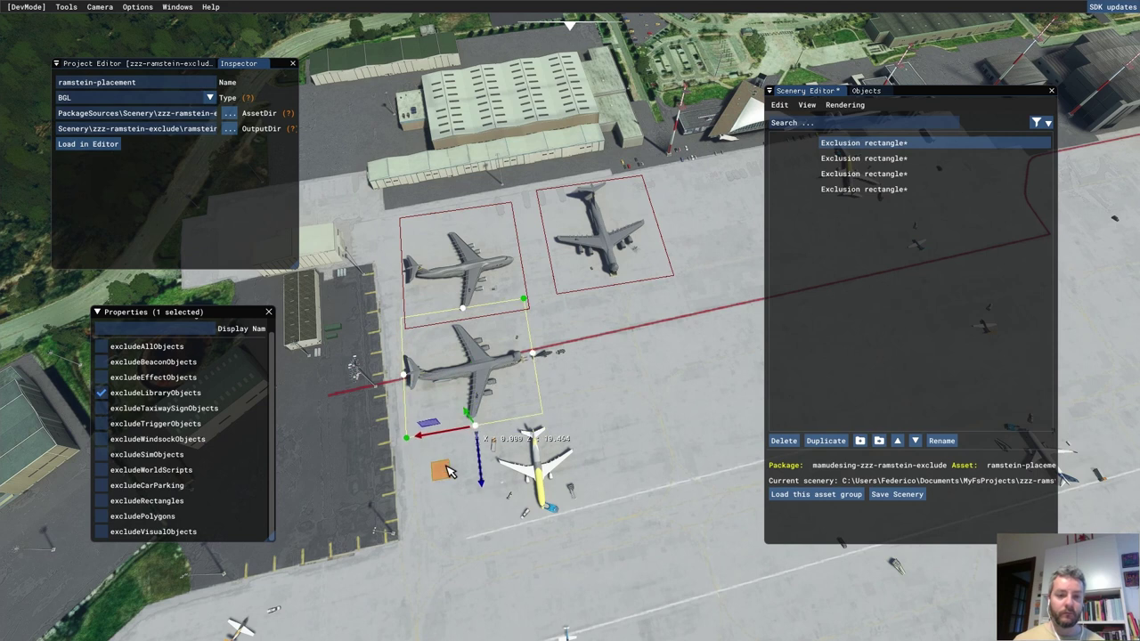
left_click(491, 363)
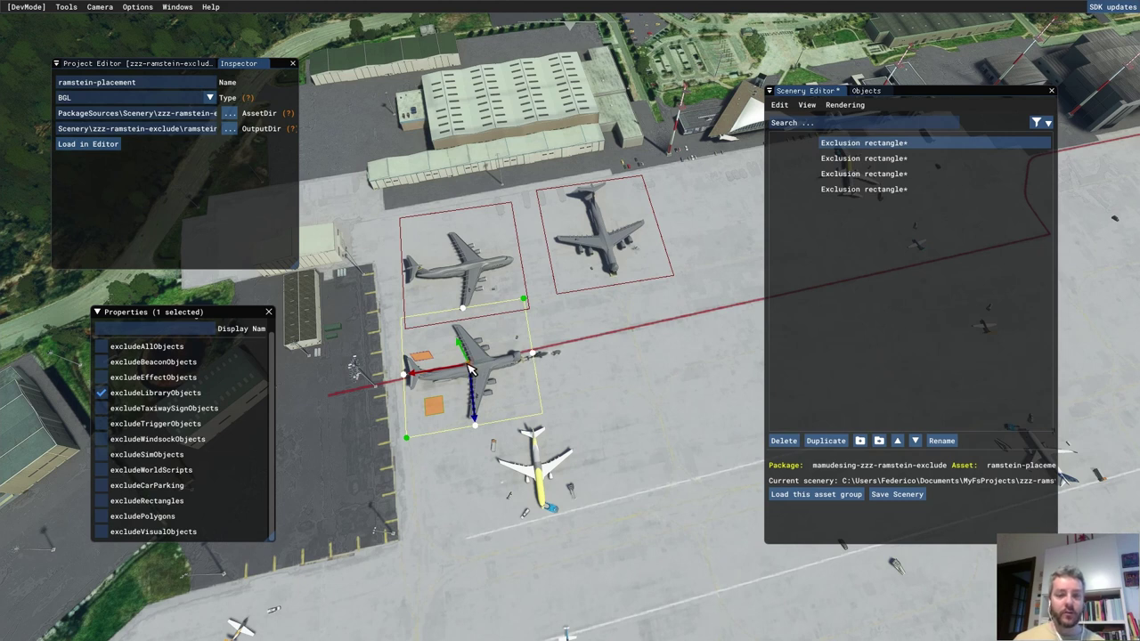
Step: Scale up the exclusion rectangle around the open-nosed aircraft slightly and shift it toward the tail
key("e")
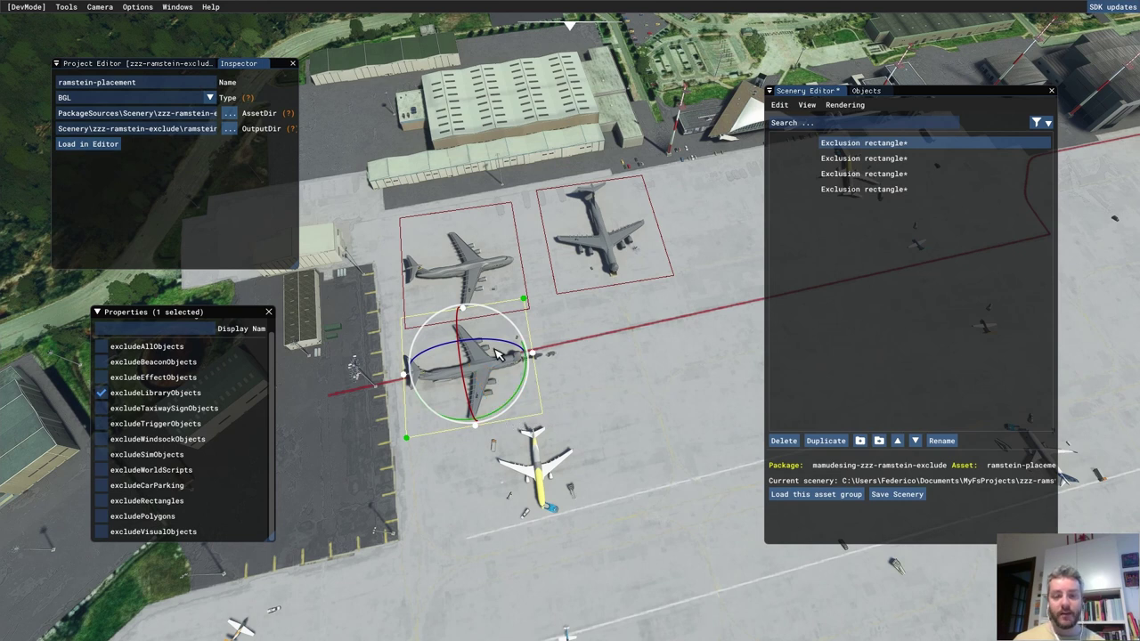
key("w")
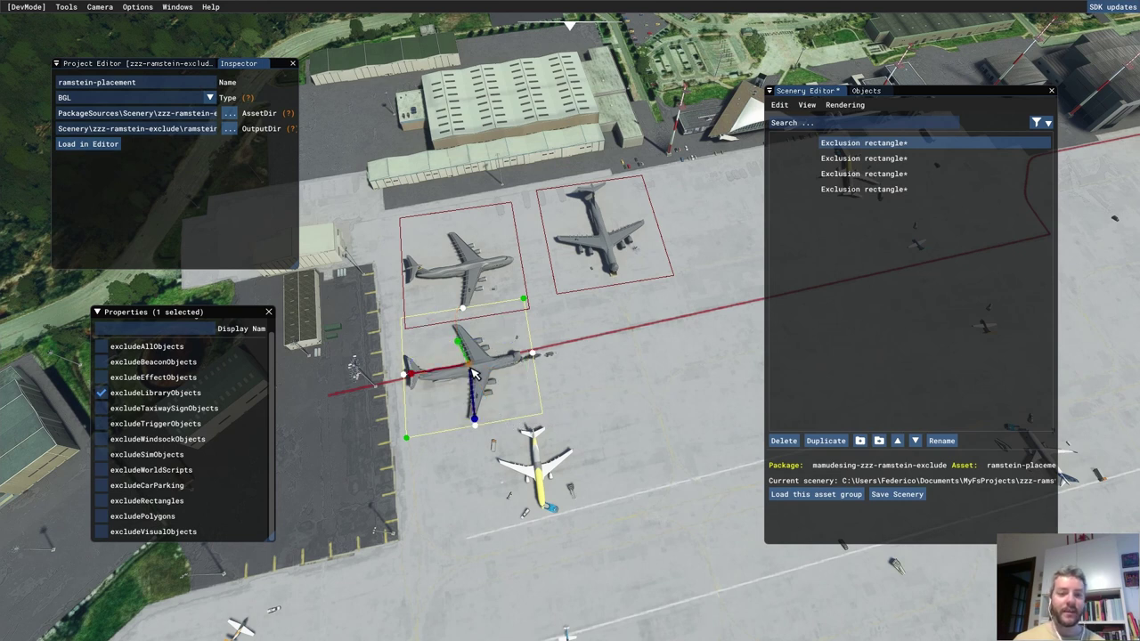
mouse_move(470, 366)
left_mouse_down()
mouse_move(489, 375)
mouse_move(475, 380)
left_mouse_up()
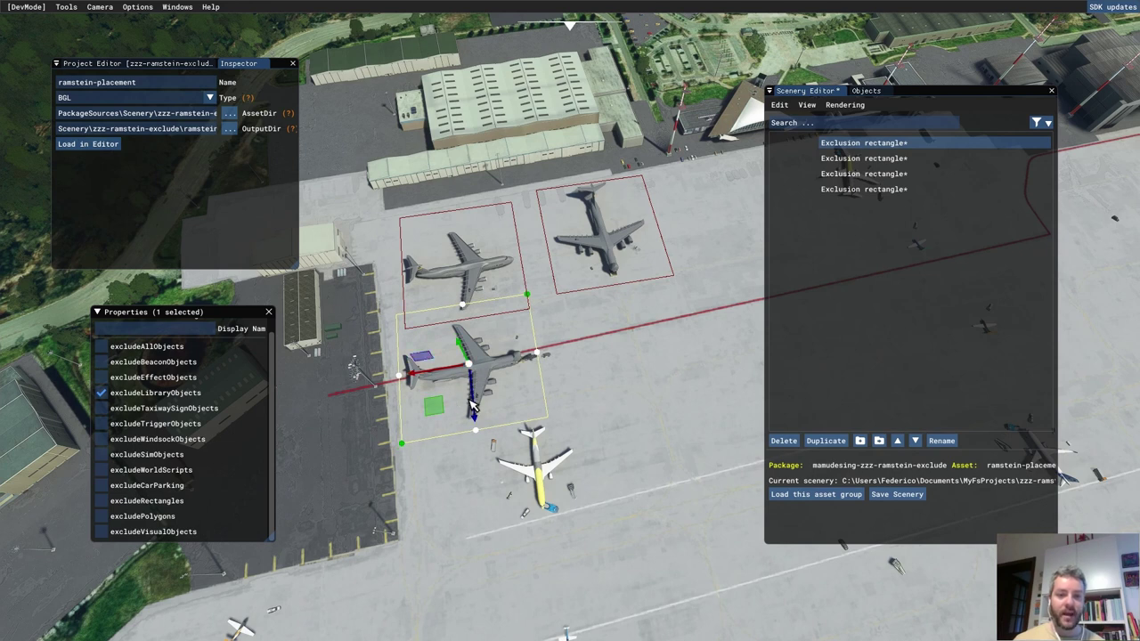
left_click_drag(442, 408, 432, 422)
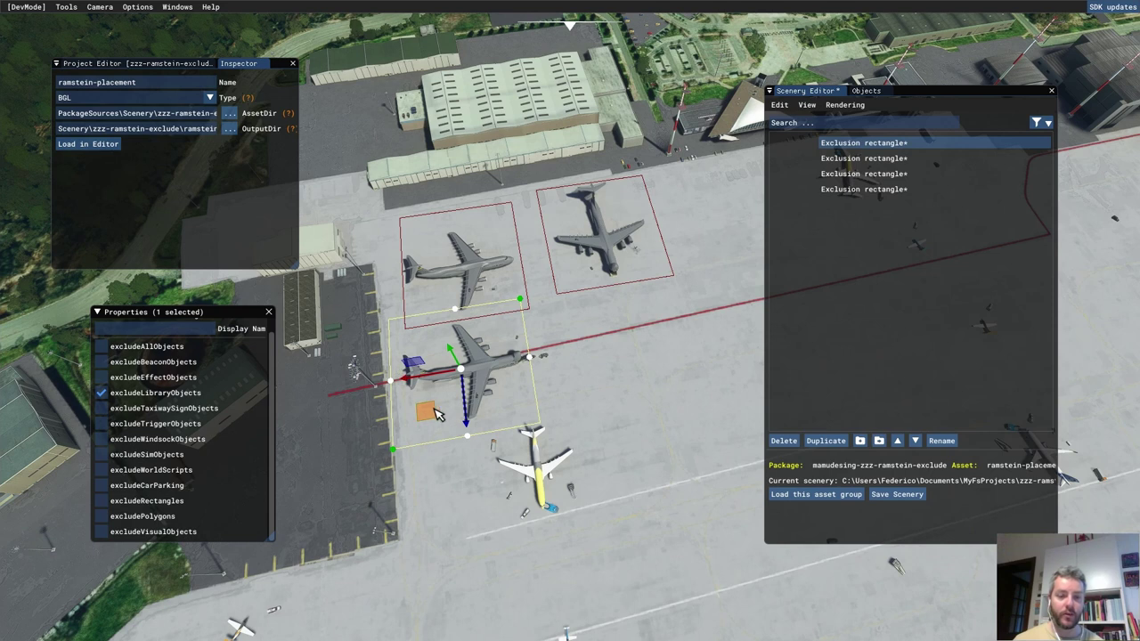
Step: Enable Debug model LODs and turn on the display of model names
scroll(616, 330, "up", 5)
scroll(618, 333, "down", 5)
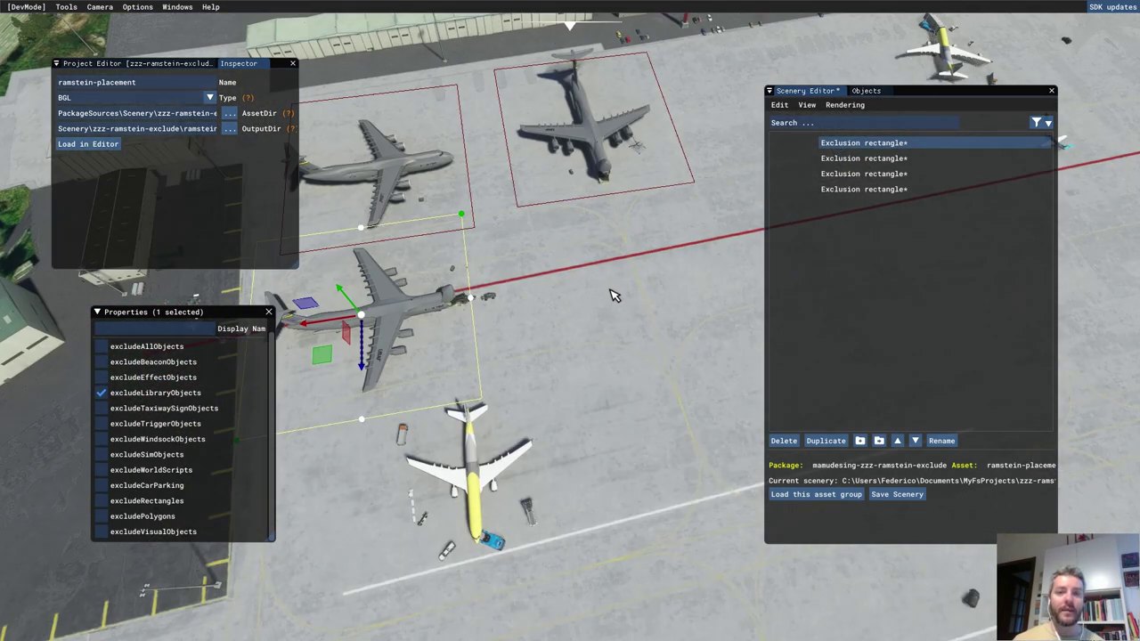
right_click_drag(611, 289, 612, 152)
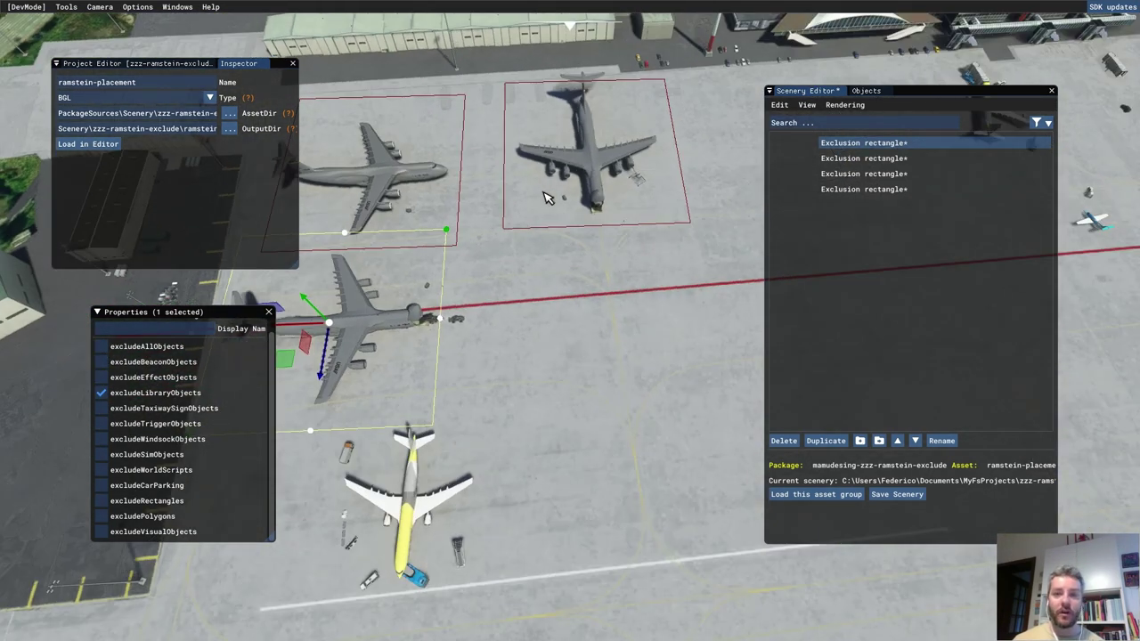
scroll(588, 300, "down", 3)
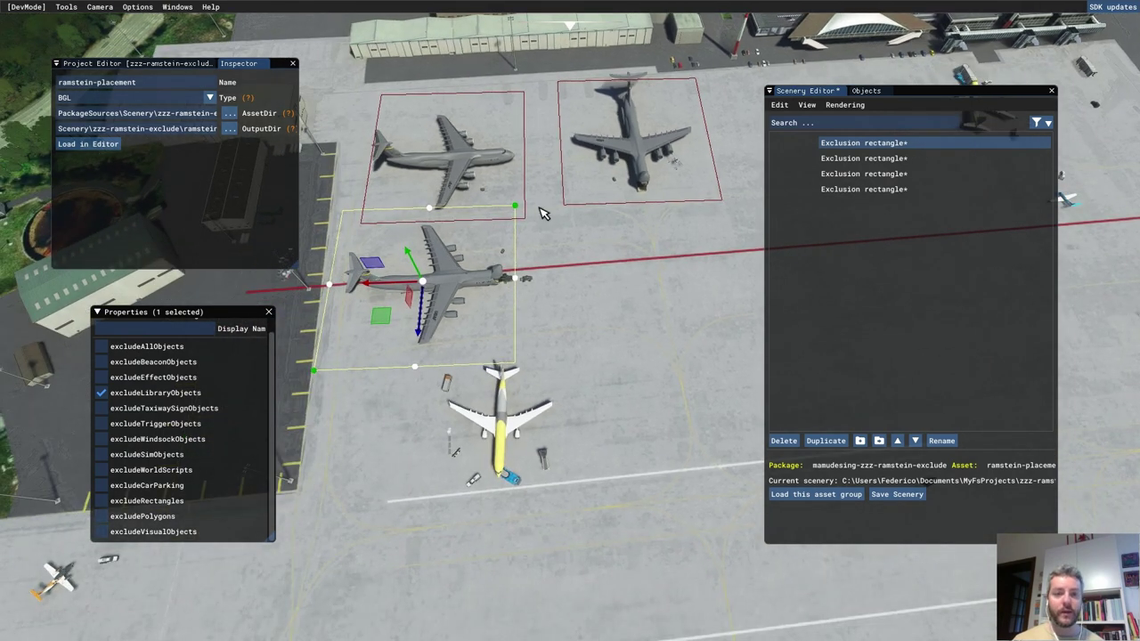
left_click(153, 9)
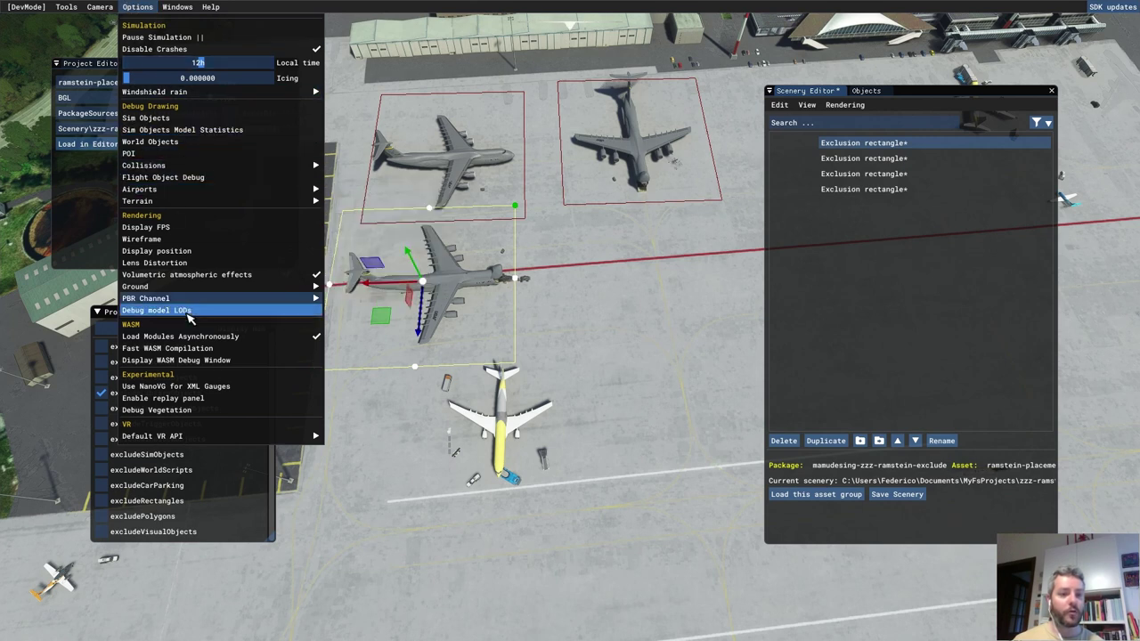
left_click(189, 311)
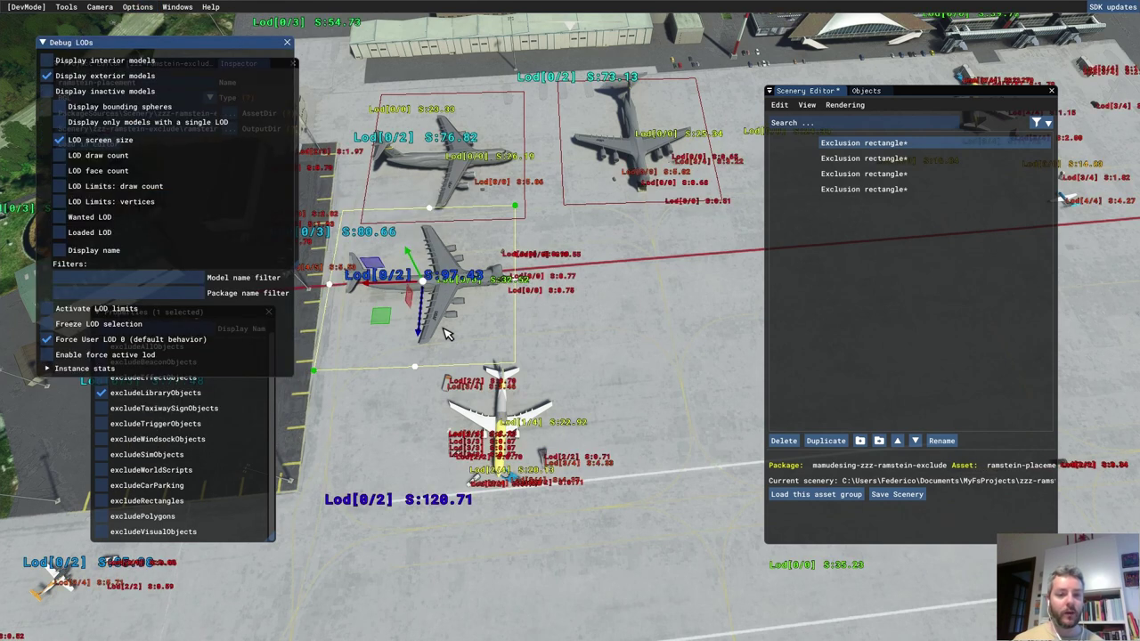
scroll(447, 333, "up", 5)
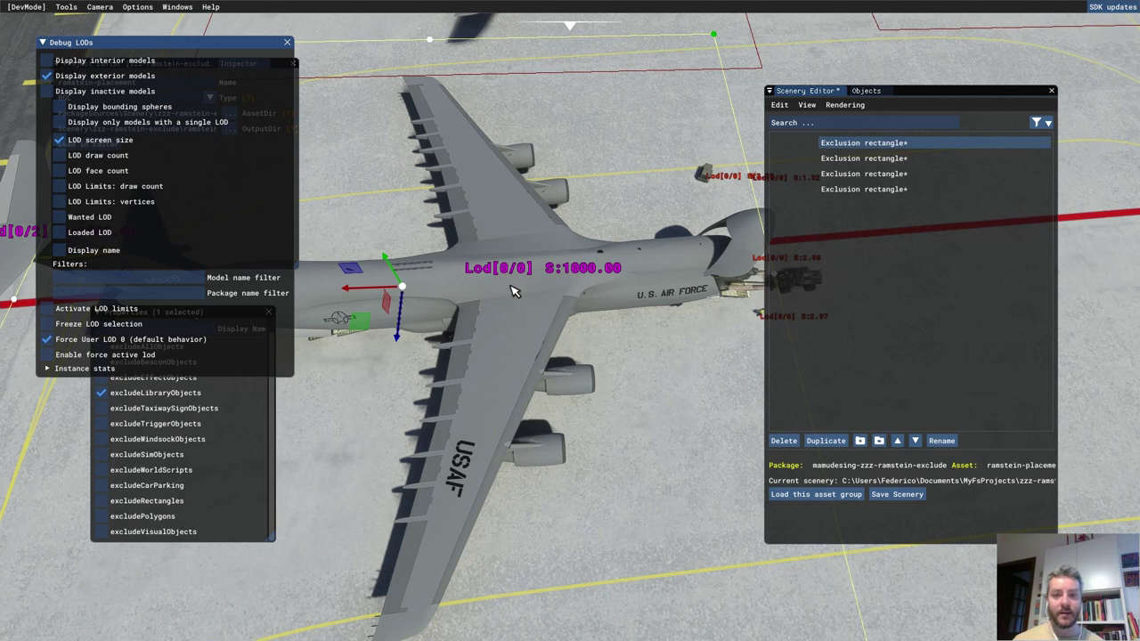
left_click(60, 250)
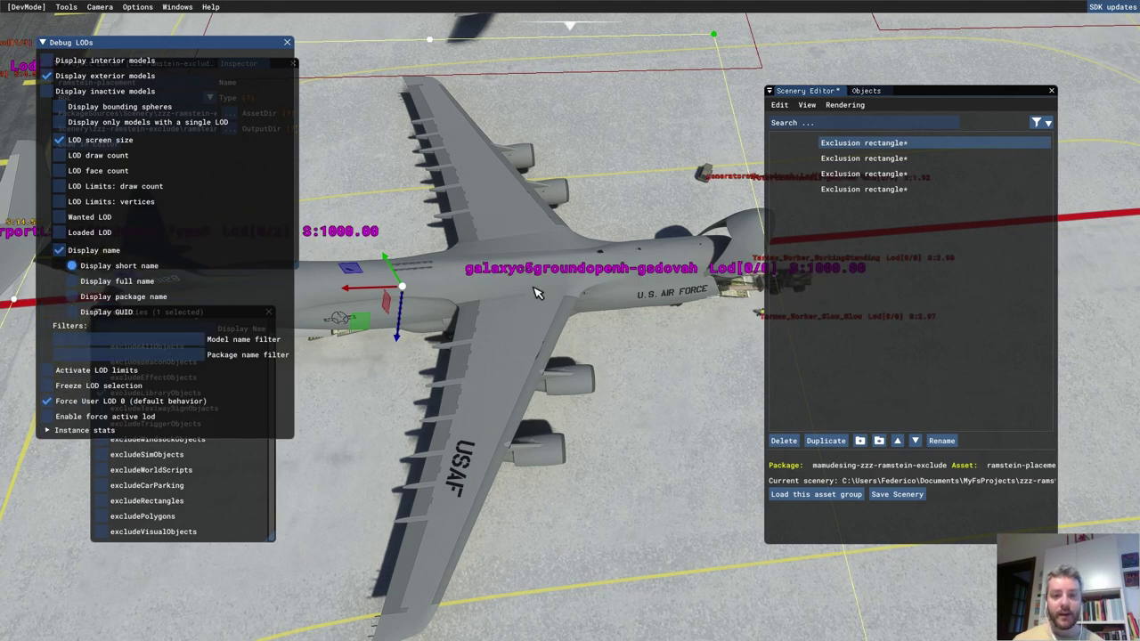
Step: Examine the model names of the open-nosed transport aircraft, its loading crew and the nearby ground equipment
scroll(570, 285, "down", 2)
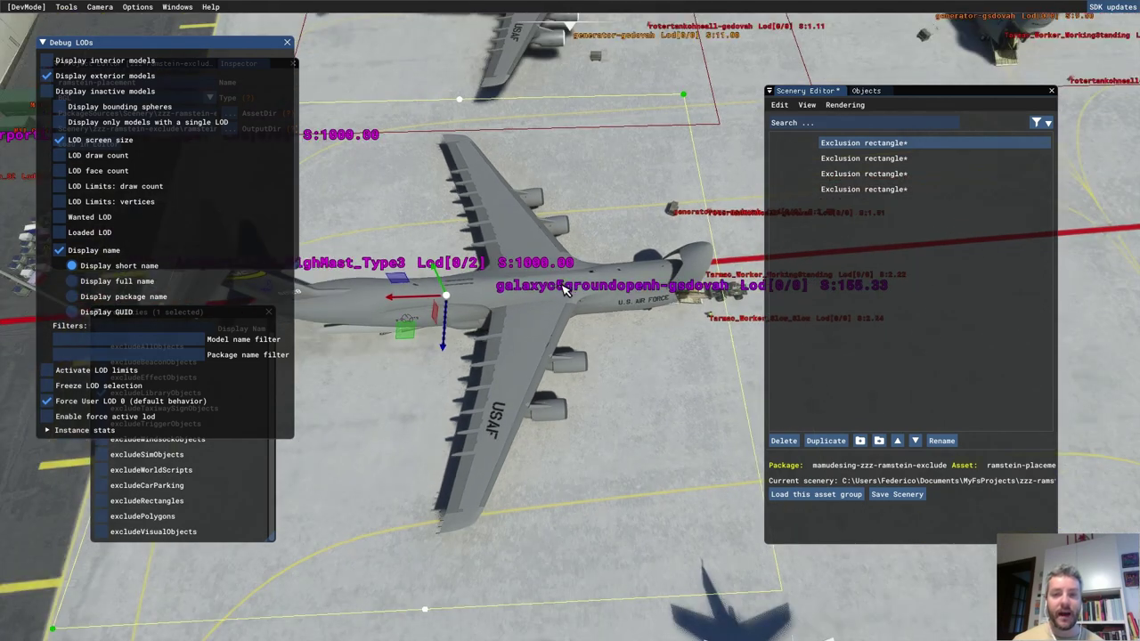
scroll(458, 356, "up", 5)
middle_click_drag(570, 286, 557, 357)
scroll(570, 379, "up", 2)
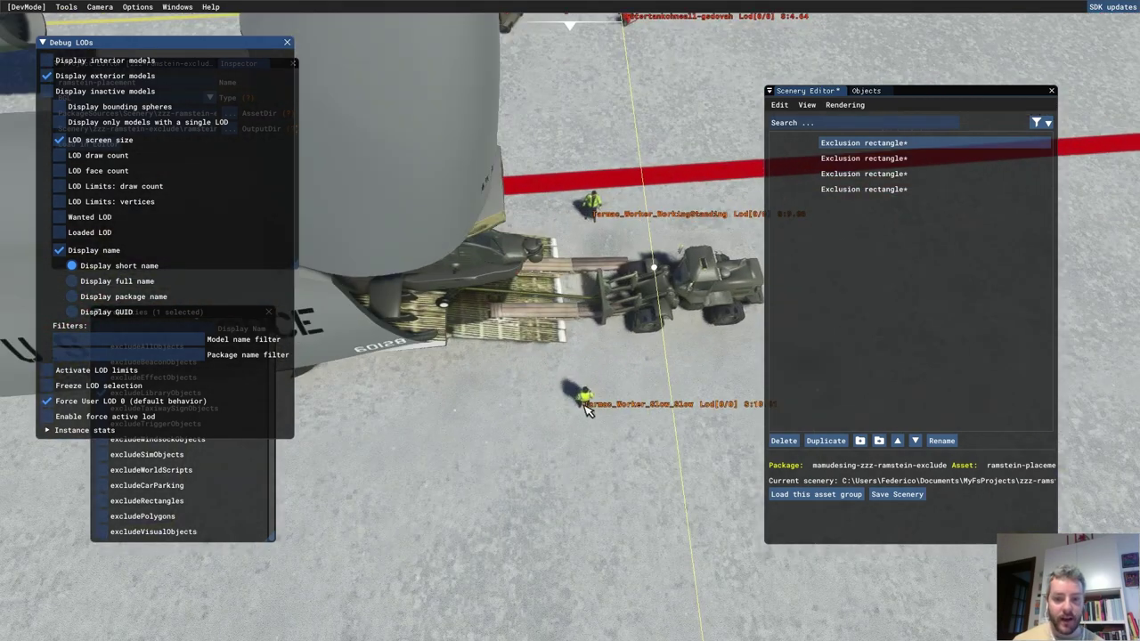
scroll(617, 266, "down", 5)
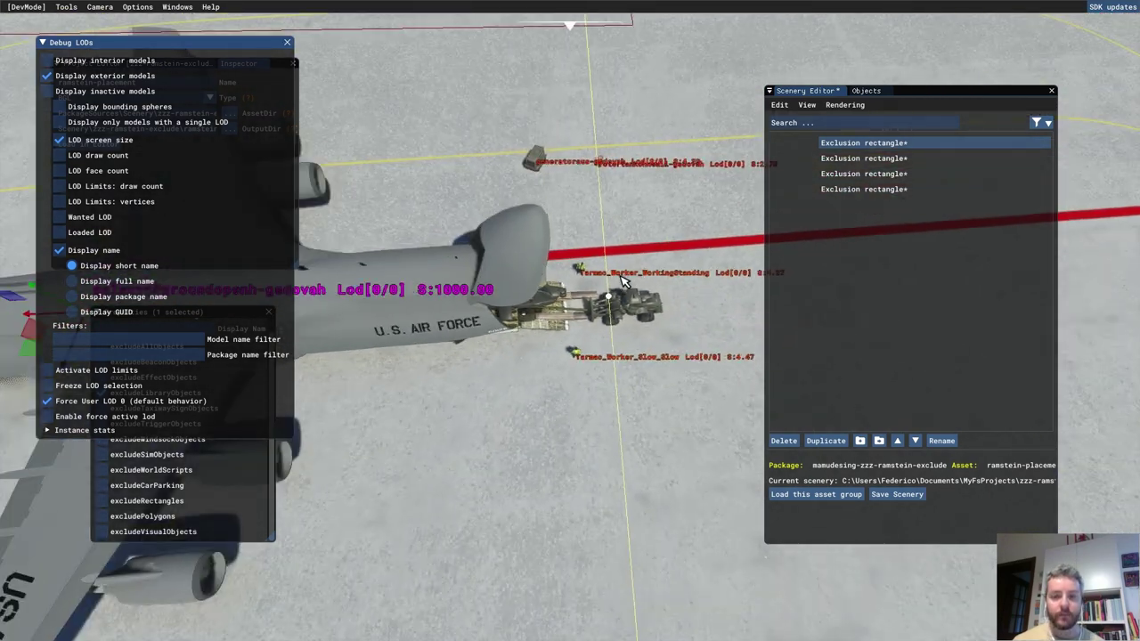
scroll(505, 265, "up", 3)
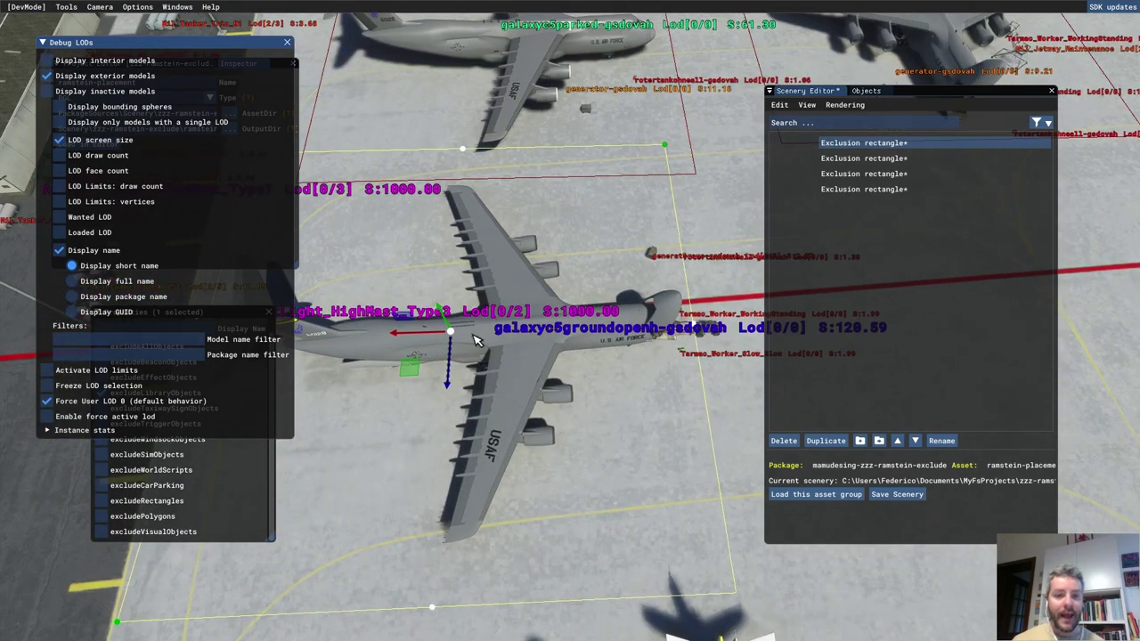
scroll(579, 372, "down", 2)
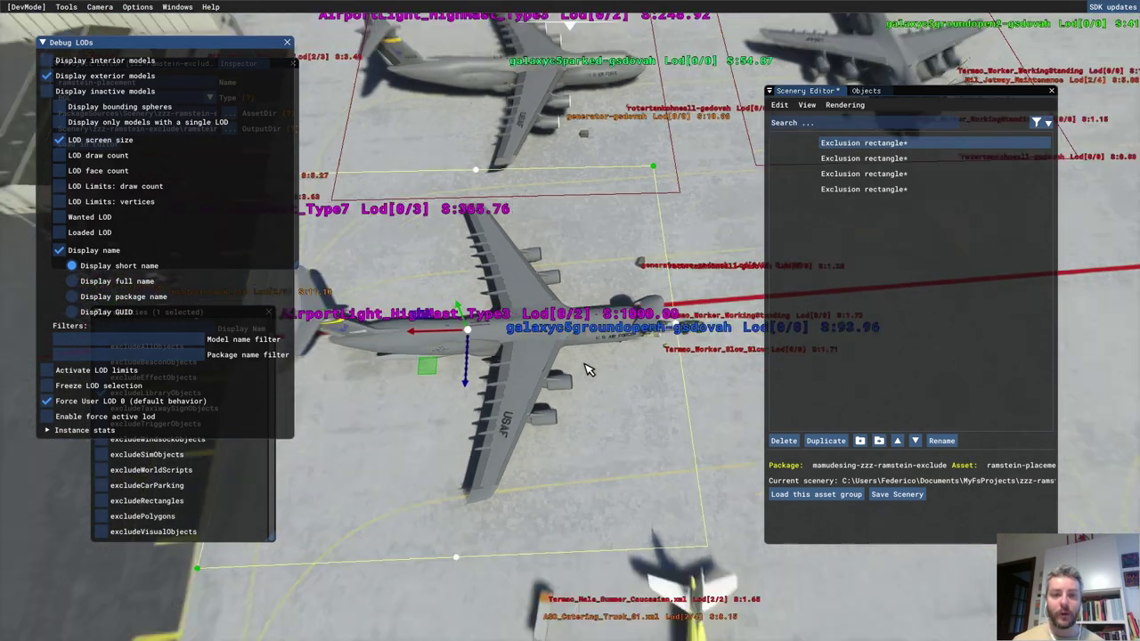
Step: Over an empty stretch of apron, set the object type to Scenery and search all packages for "galaxy"
mouse_move(539, 323)
middle_mouse_down()
mouse_move(430, 285)
mouse_move(276, 276)
middle_mouse_up()
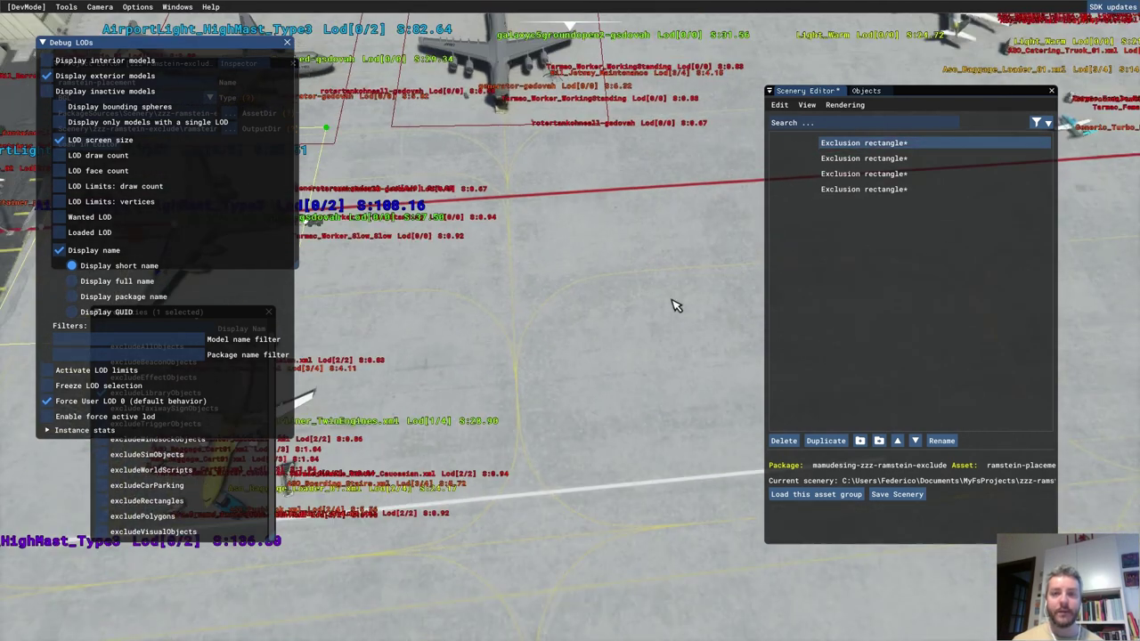
mouse_move(1060, 123)
middle_mouse_down()
mouse_move(529, 293)
mouse_move(268, 307)
middle_mouse_up()
left_click(865, 93)
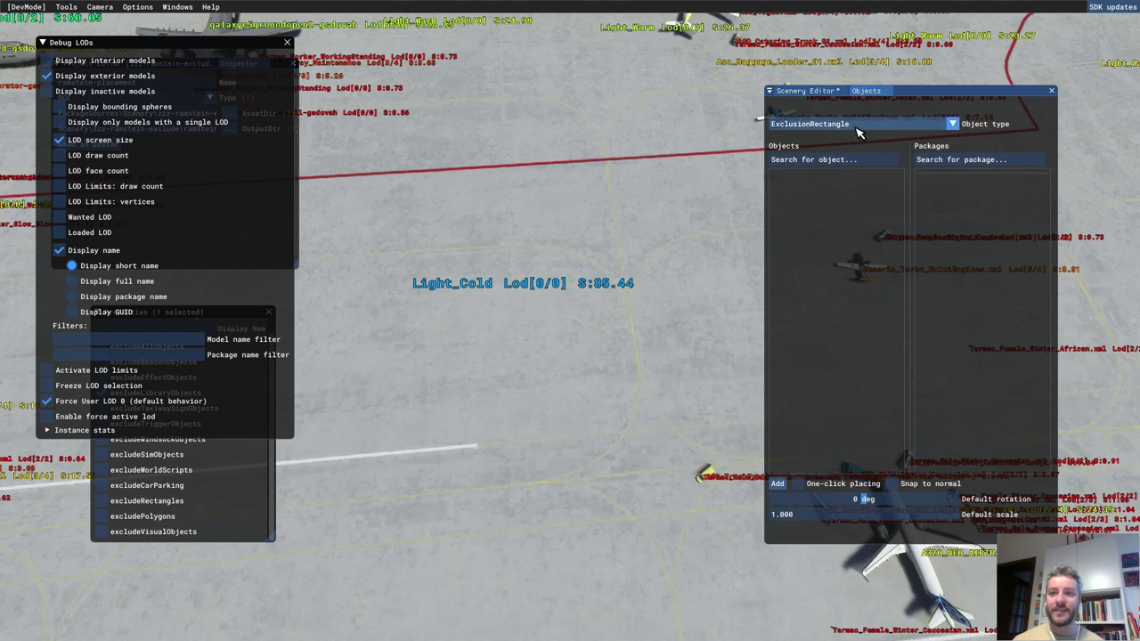
left_click(851, 125)
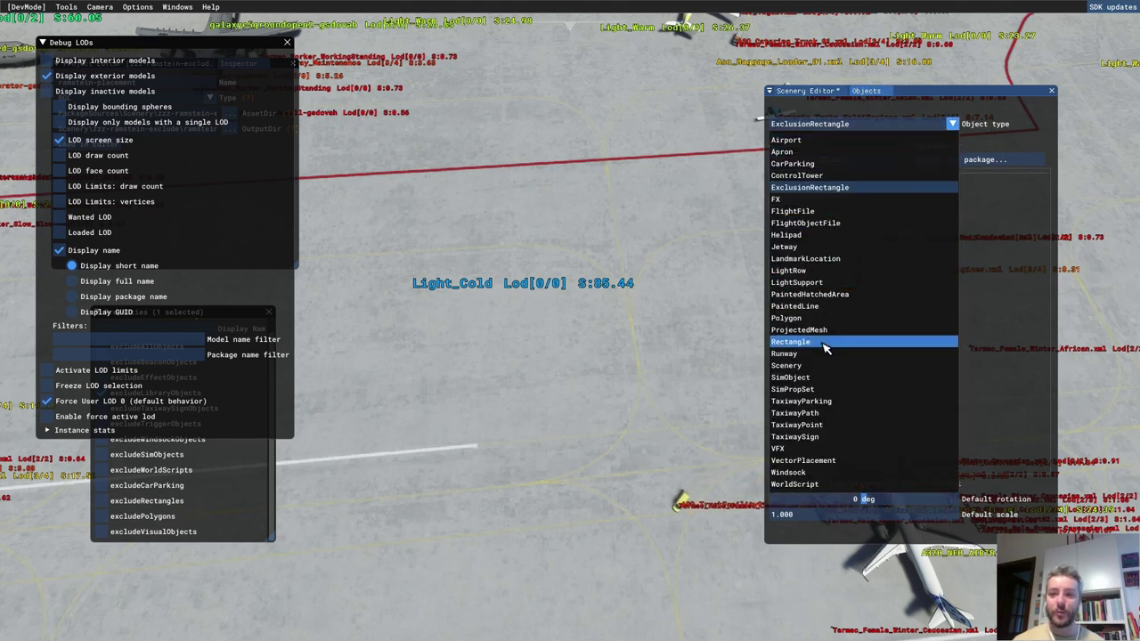
left_click(793, 366)
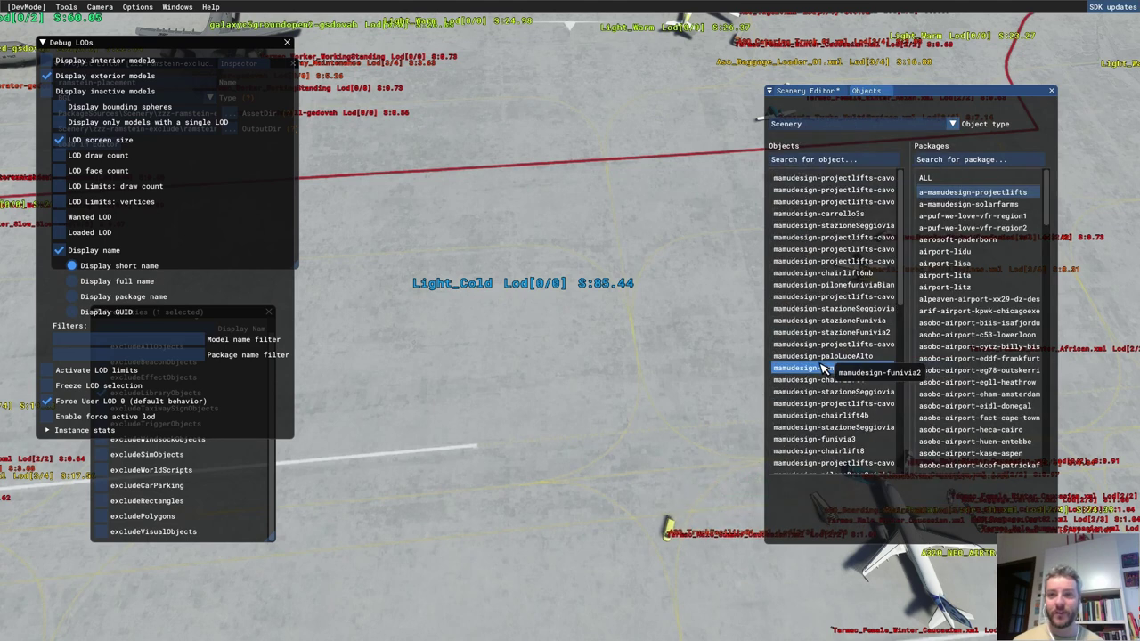
left_click(931, 180)
left_click(802, 160)
type("galay")
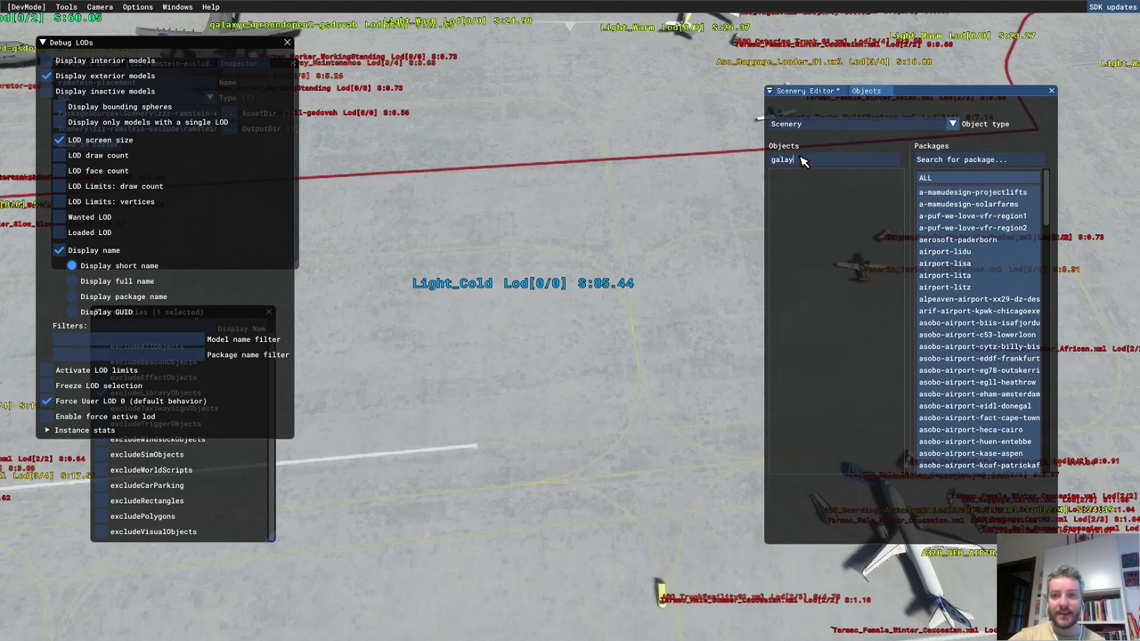
key("BackSpace")
type("xy")
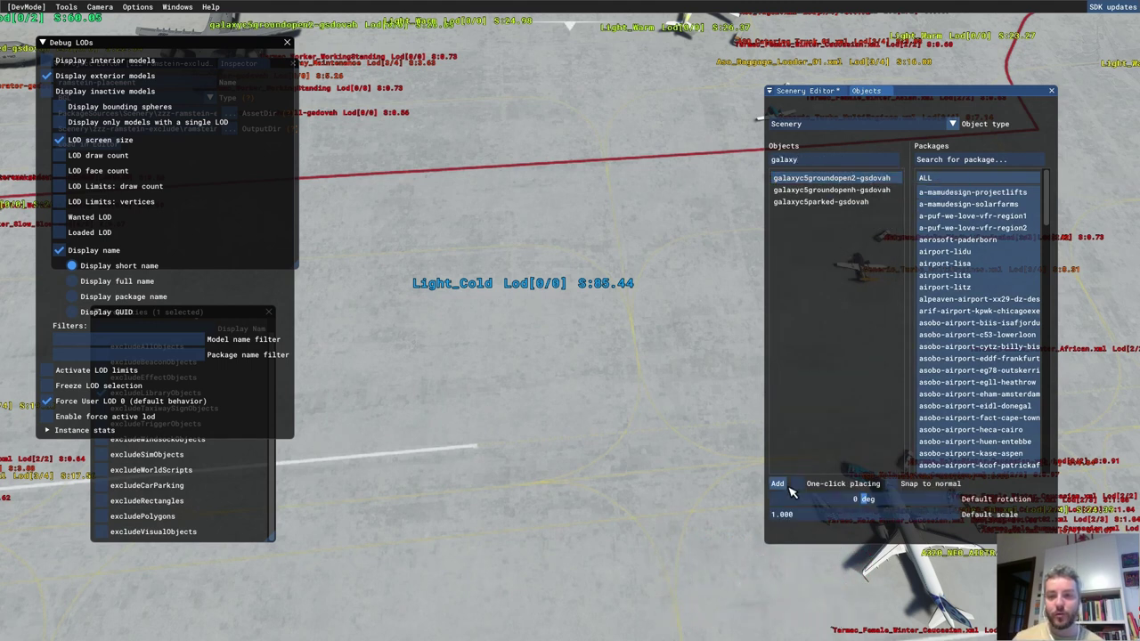
Step: Add galaxyc5groundopen2-gsdovah to the empty apron and shift it slightly across the ground
left_click(778, 484)
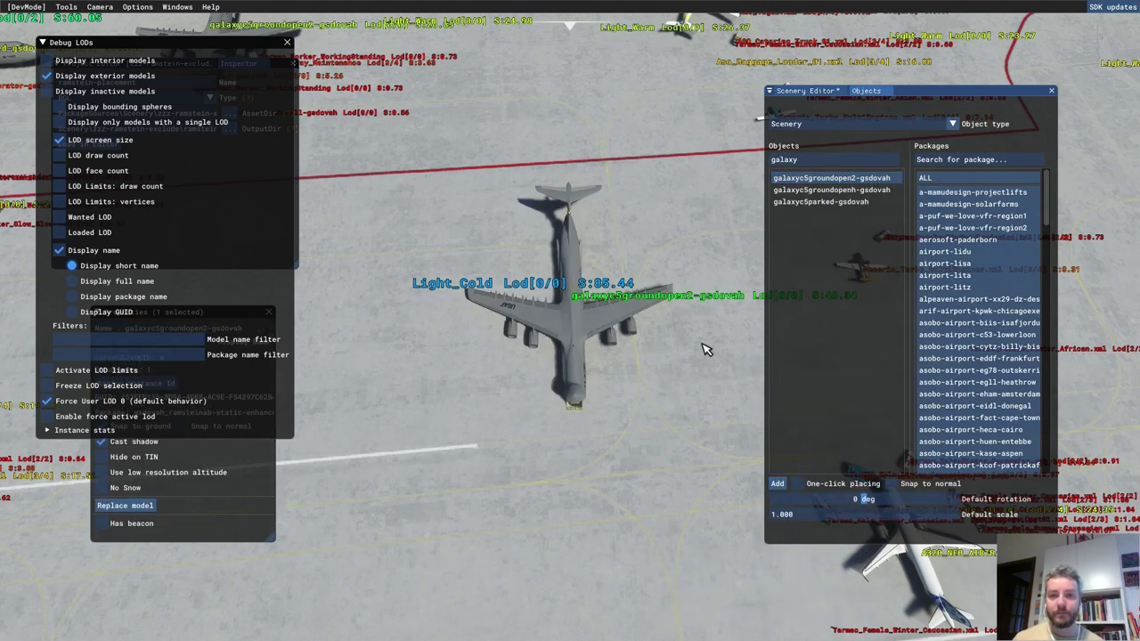
left_click(796, 92)
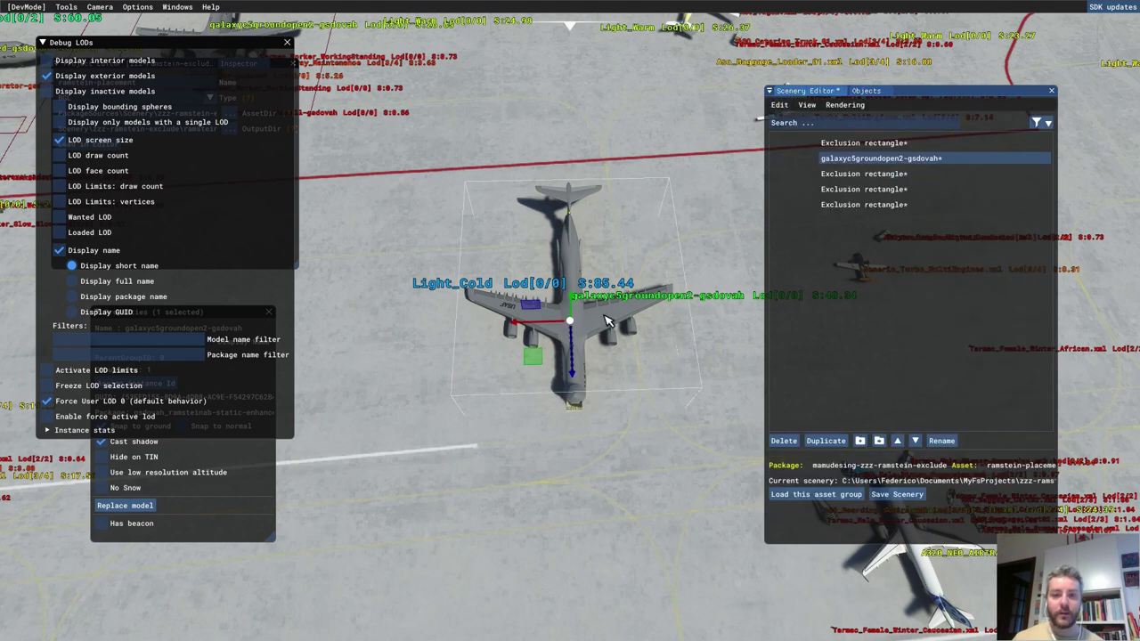
scroll(574, 333, "up", 5)
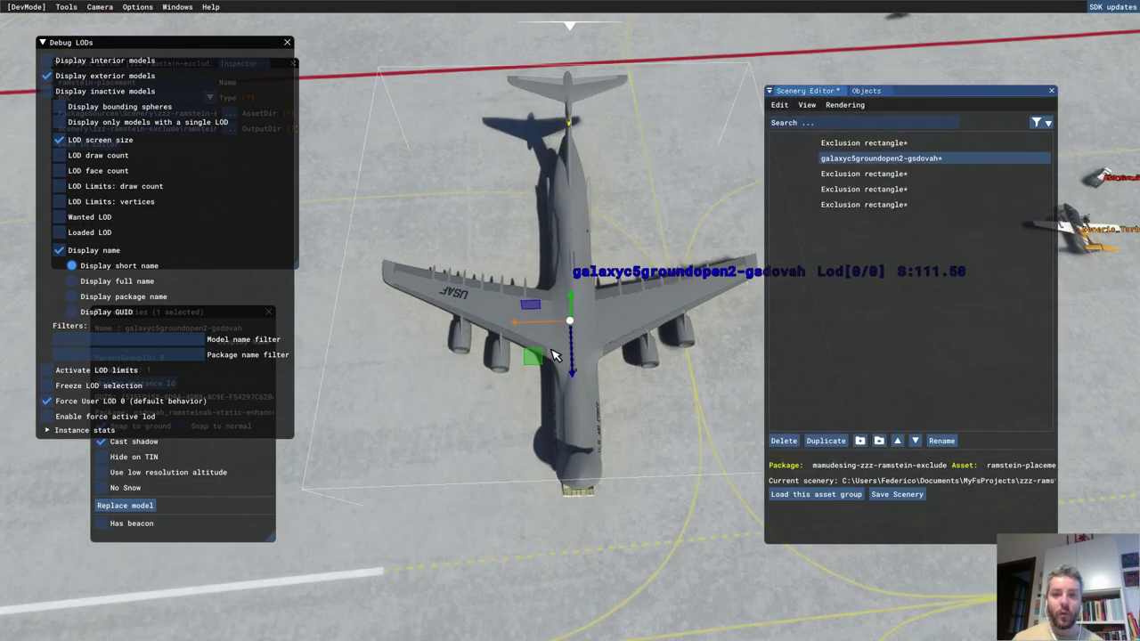
left_click_drag(534, 357, 551, 365)
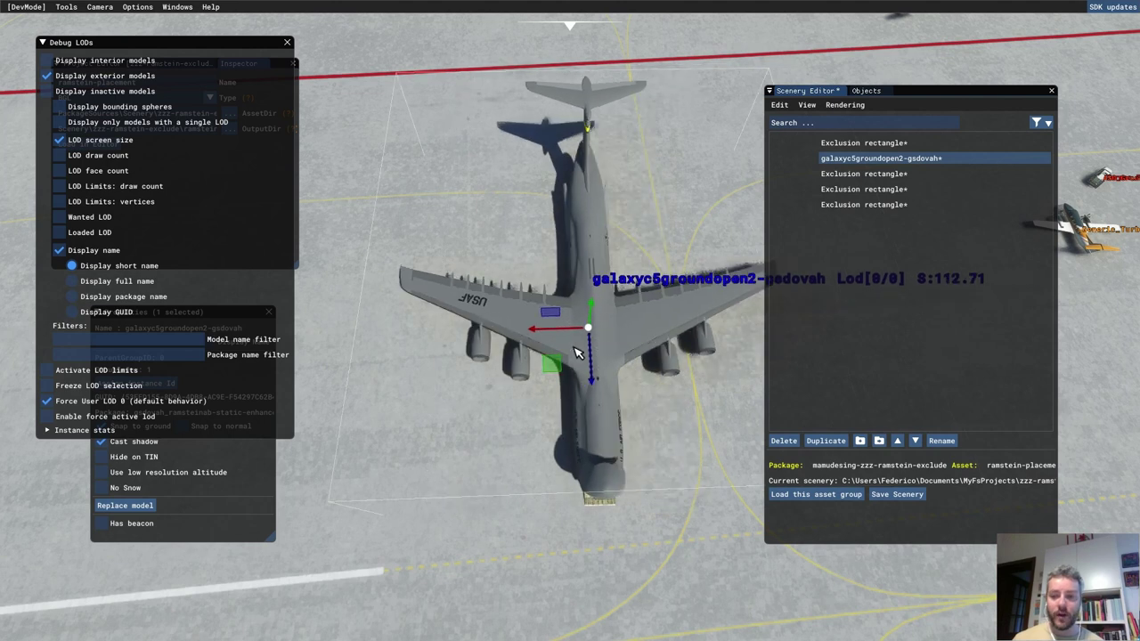
Step: Duplicate the placed galaxyc5groundopen2-gsdovah aircraft
scroll(601, 330, "down", 2)
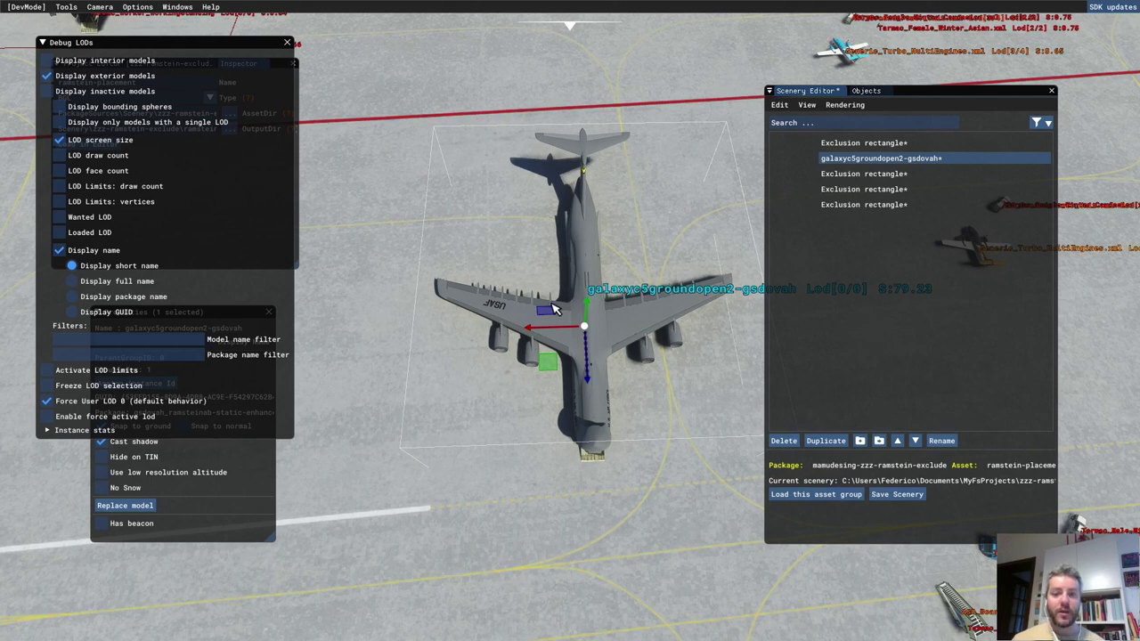
scroll(553, 309, "down", 2)
left_click(826, 440)
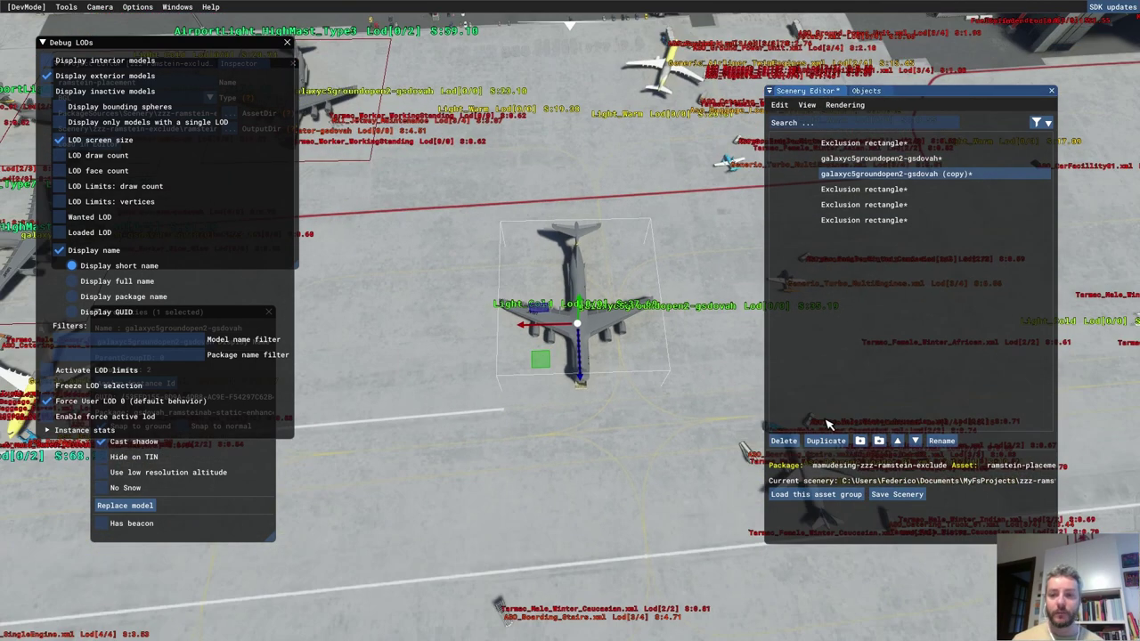
Step: Delete the duplicated and the original galaxyc5groundopen2-gsdovah aircraft from the scenery
left_click(784, 441)
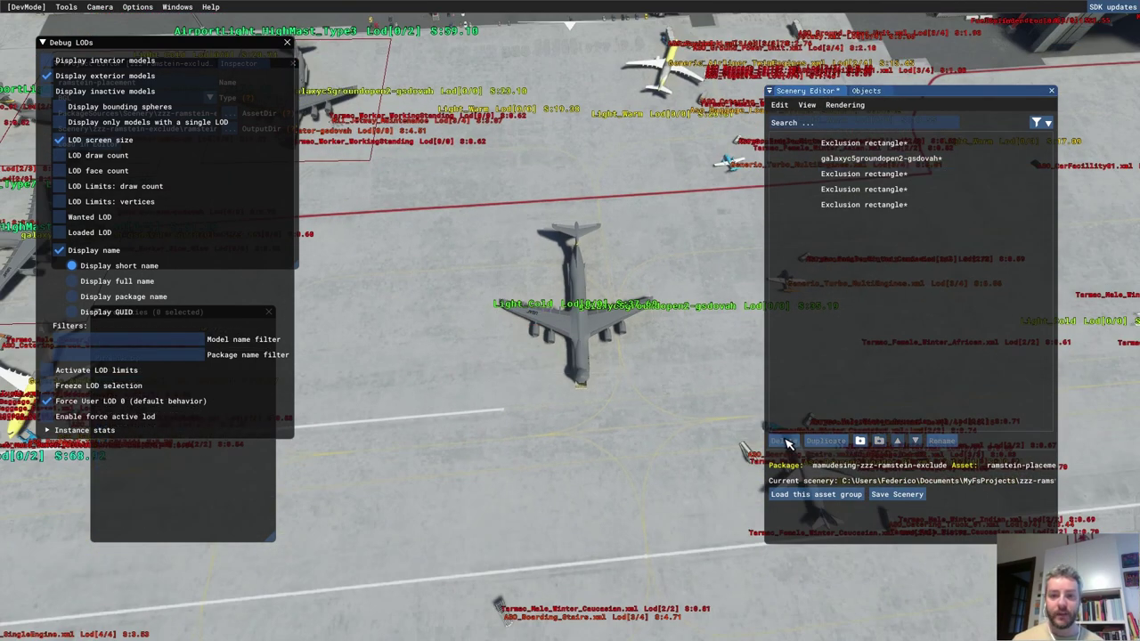
left_click(862, 165)
left_click(784, 441)
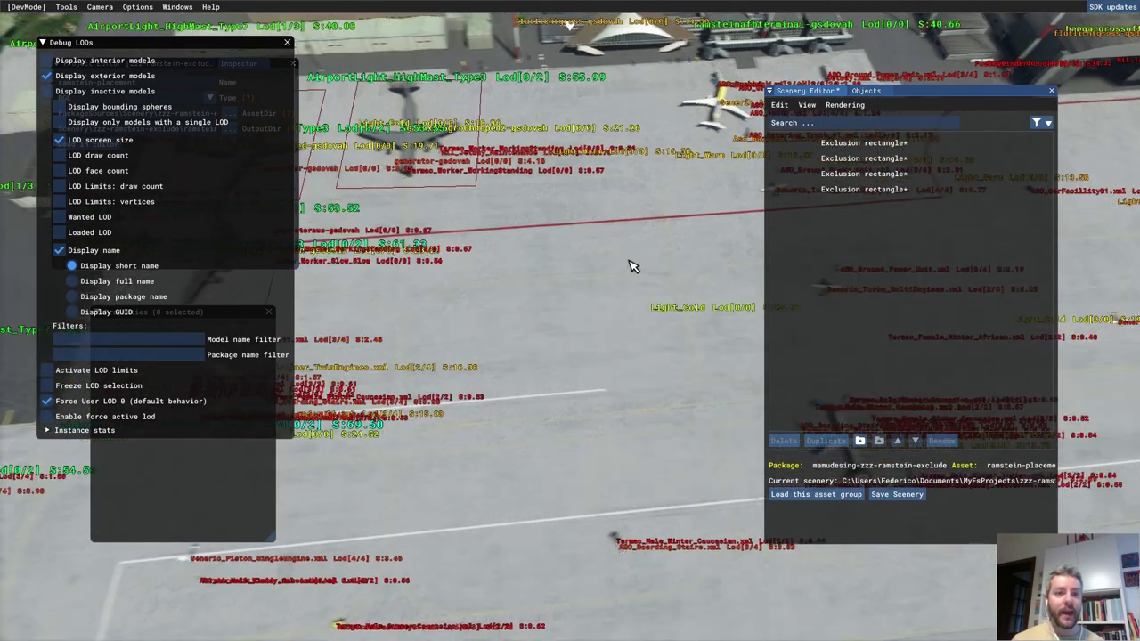
Step: Select the exclusion rectangle around the open-nosed Galaxy near the hangars and pull in its tail-side and nose-side edges
right_click_drag(634, 266, 789, 240)
scroll(668, 249, "up", 4)
right_click_drag(621, 258, 612, 426)
left_click(690, 257)
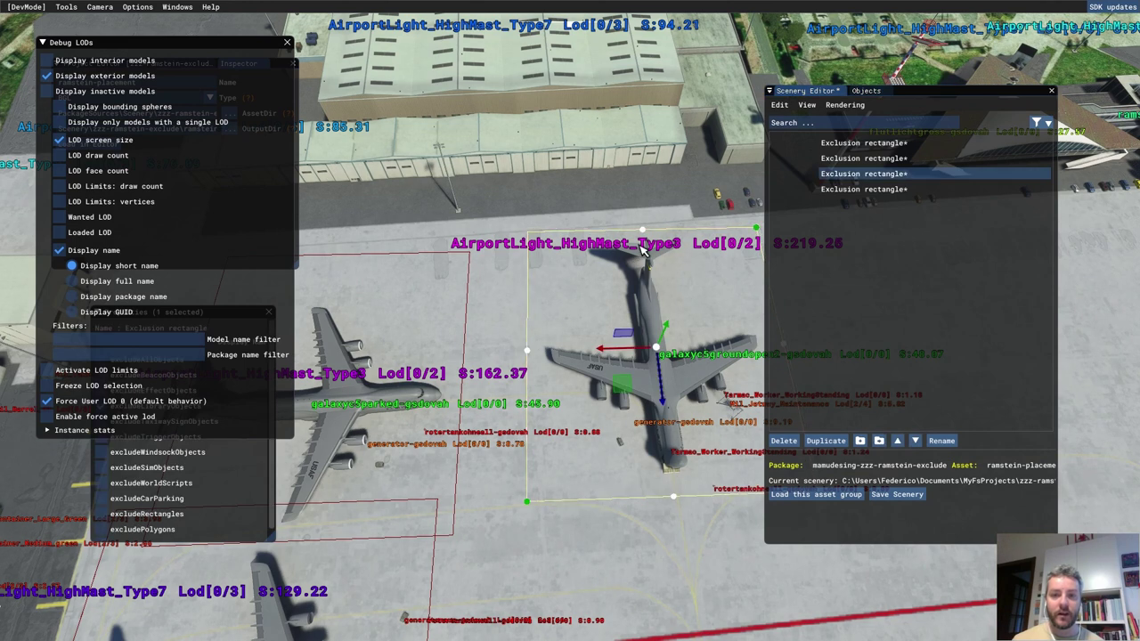
left_click(644, 232)
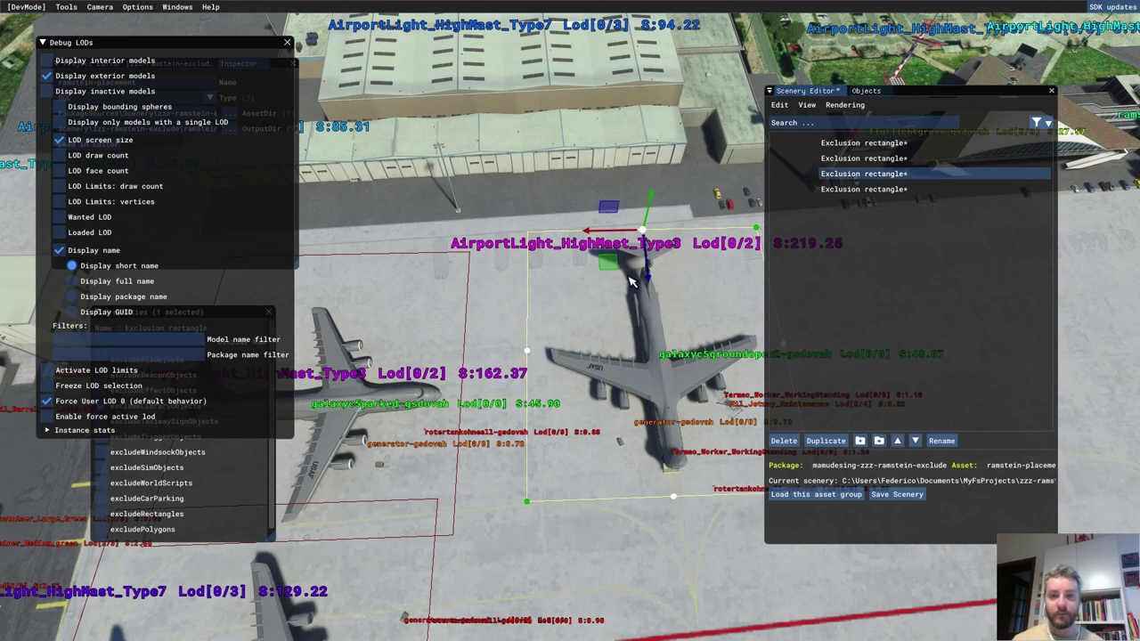
left_click_drag(608, 265, 615, 333)
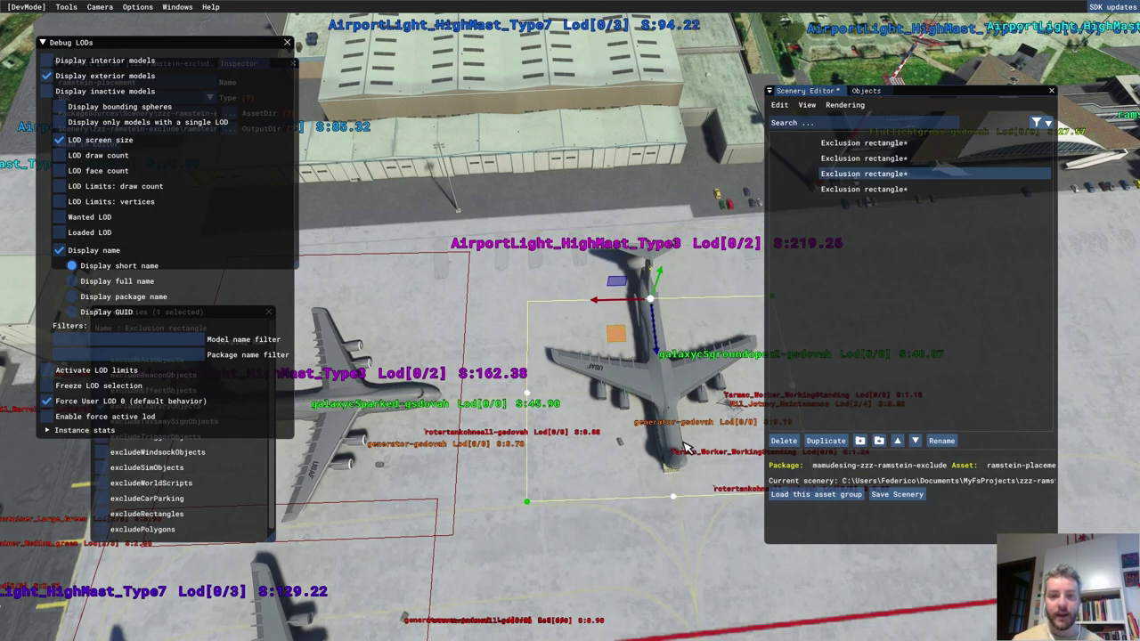
left_click(672, 497)
left_click_drag(645, 538, 644, 513)
Step: Narrow the same exclusion rectangle by moving both of its wing-side edges in towards the fuselage
left_click(527, 381)
left_click_drag(497, 420, 595, 415)
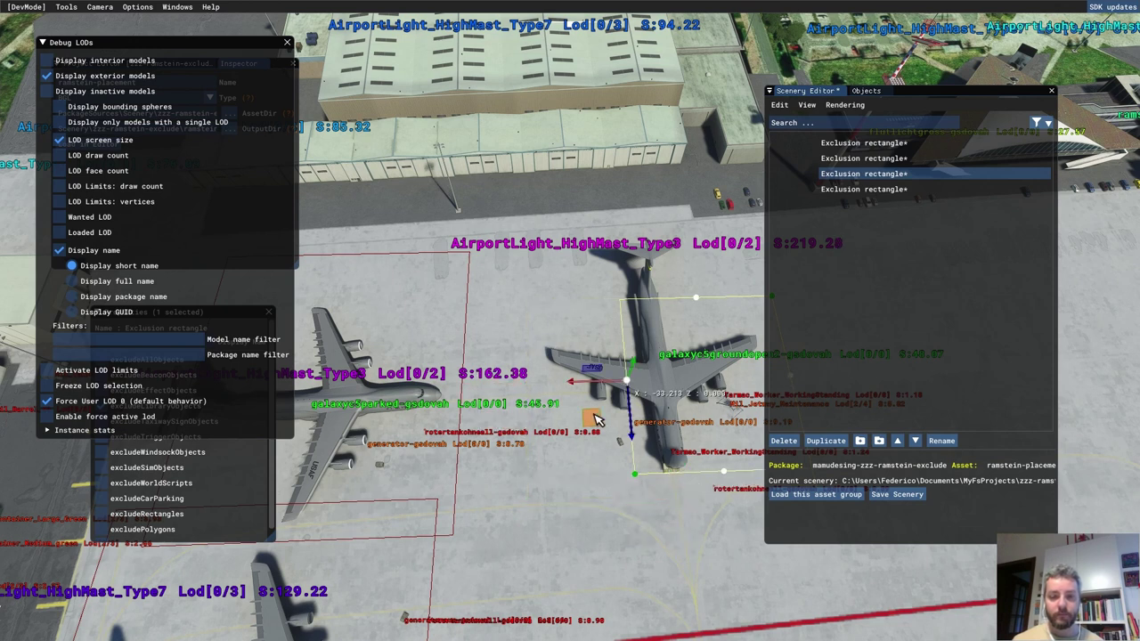
key("d")
left_click(707, 324)
left_click_drag(670, 357, 554, 358)
Step: Shorten the narrowed exclusion rectangle further at its tail and nose ends, and save the scenery
left_click(540, 231)
left_click(539, 265)
left_click(540, 235)
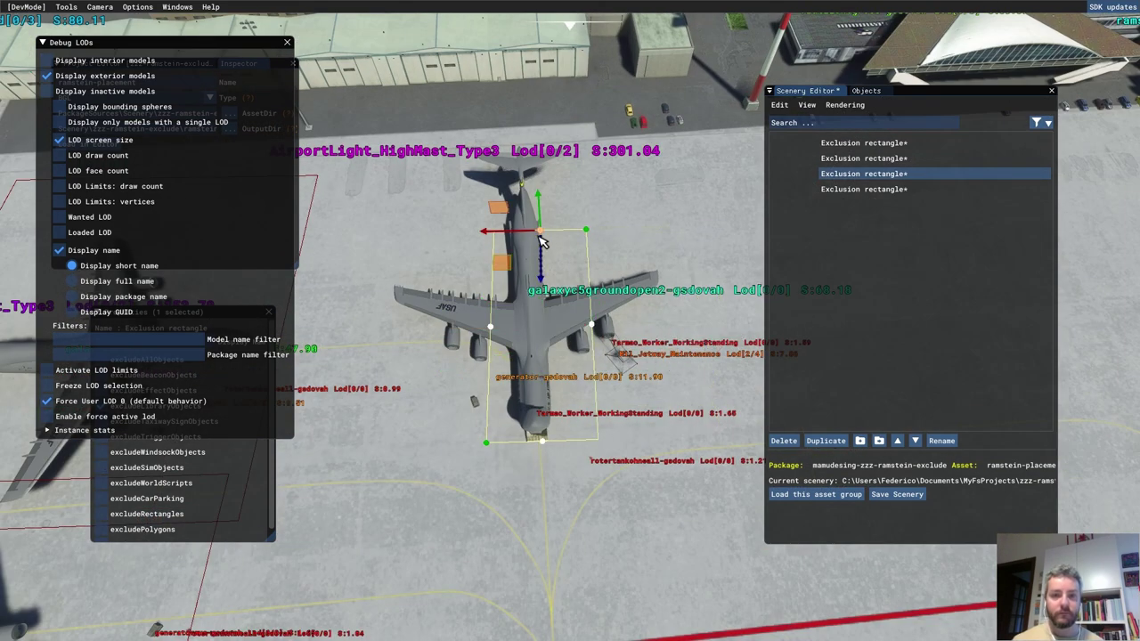
left_click_drag(540, 237, 541, 261)
left_click(542, 443)
left_click_drag(542, 445, 541, 406)
left_click(896, 497)
Step: Around the open-nosed Galaxy, limit the debug LOD labels to packages whose name matches "rams"
key("s")
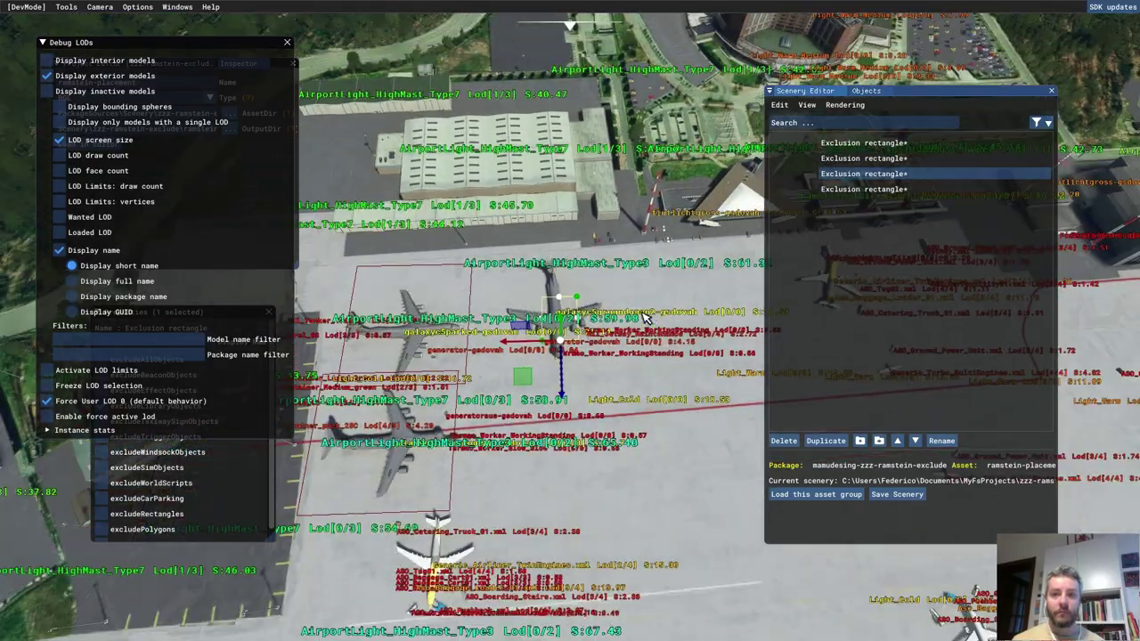
key("d")
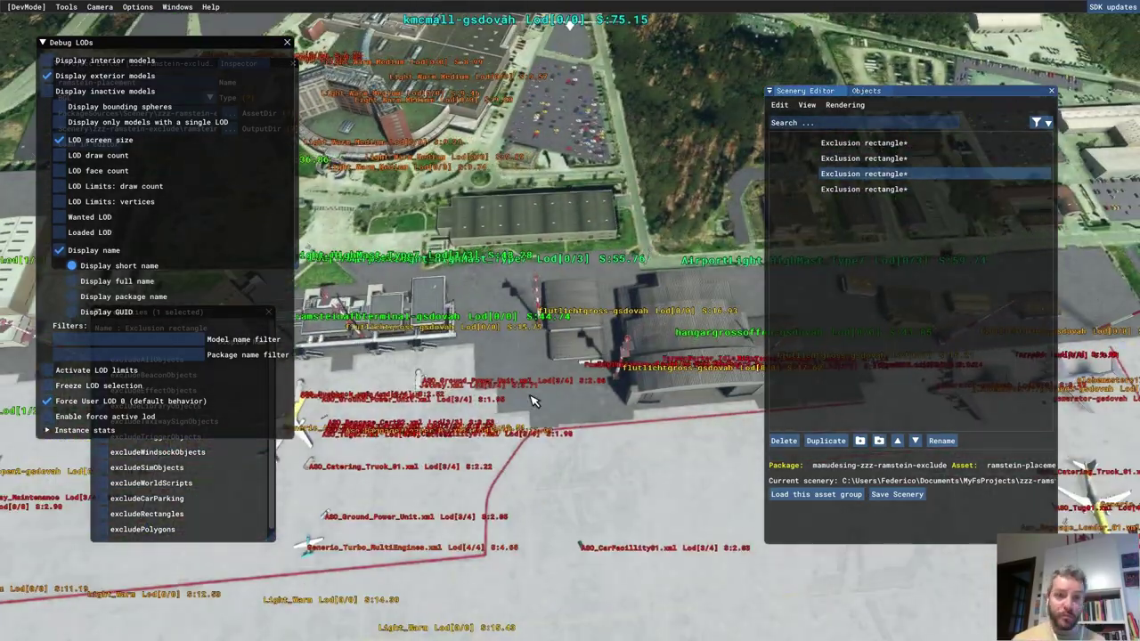
key("f")
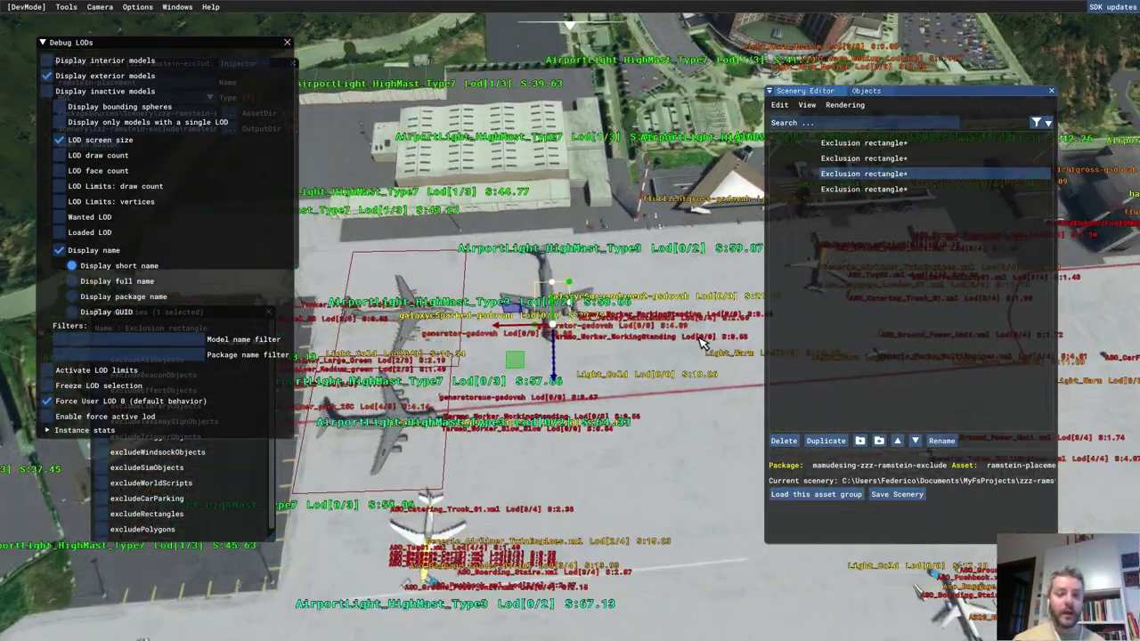
key("w")
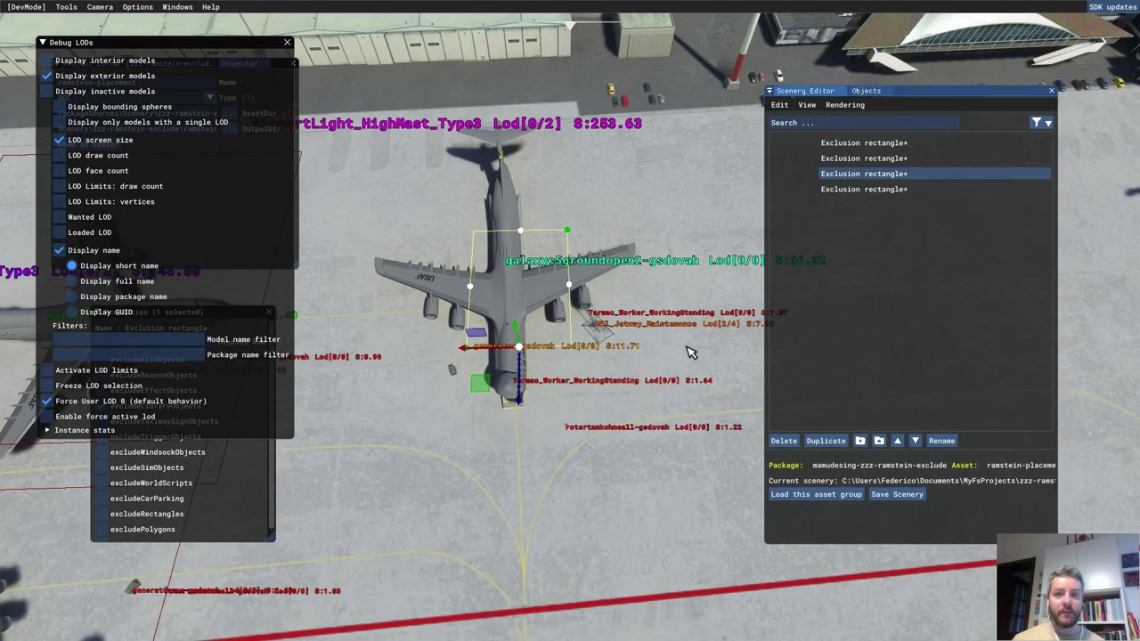
scroll(604, 367, "down", 5)
middle_click_drag(611, 276, 572, 293)
scroll(563, 398, "up", 5)
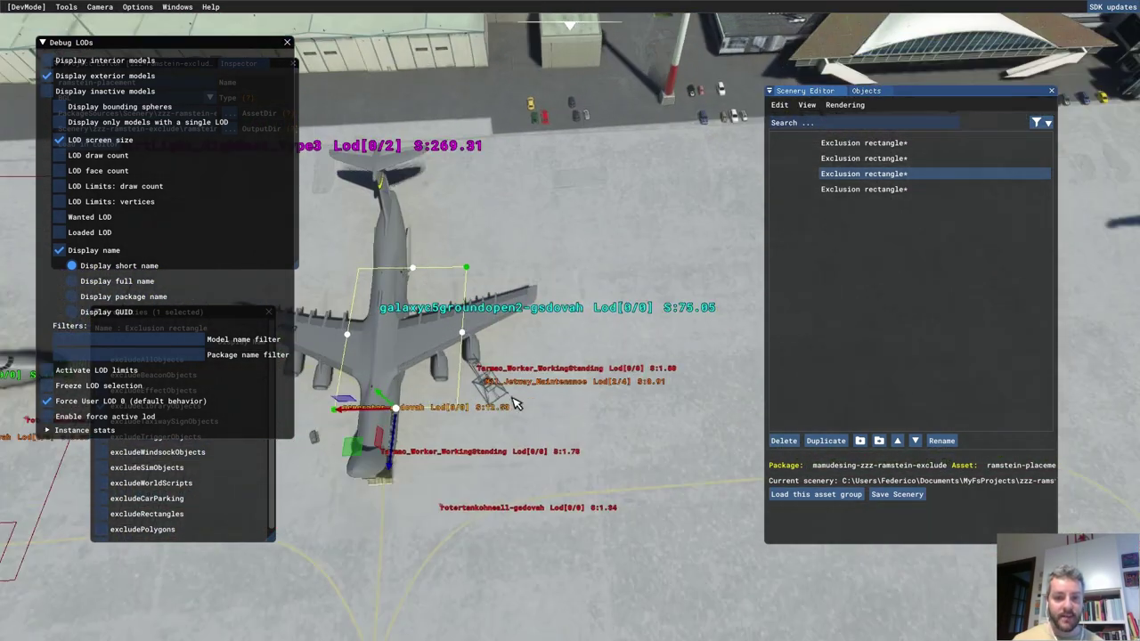
left_click(98, 357)
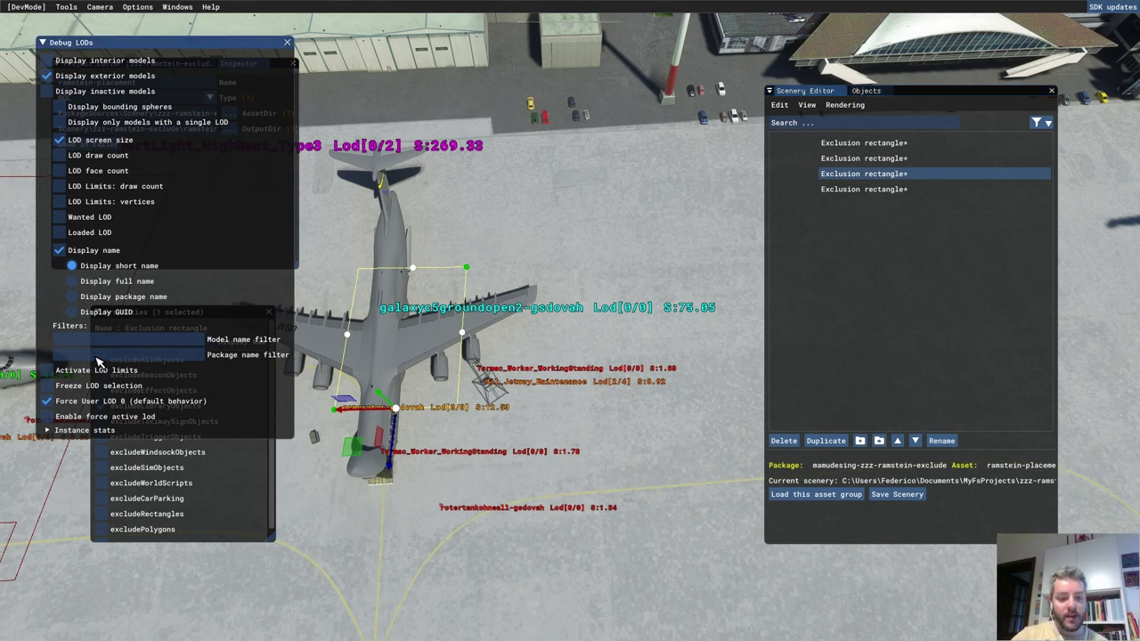
type("rams")
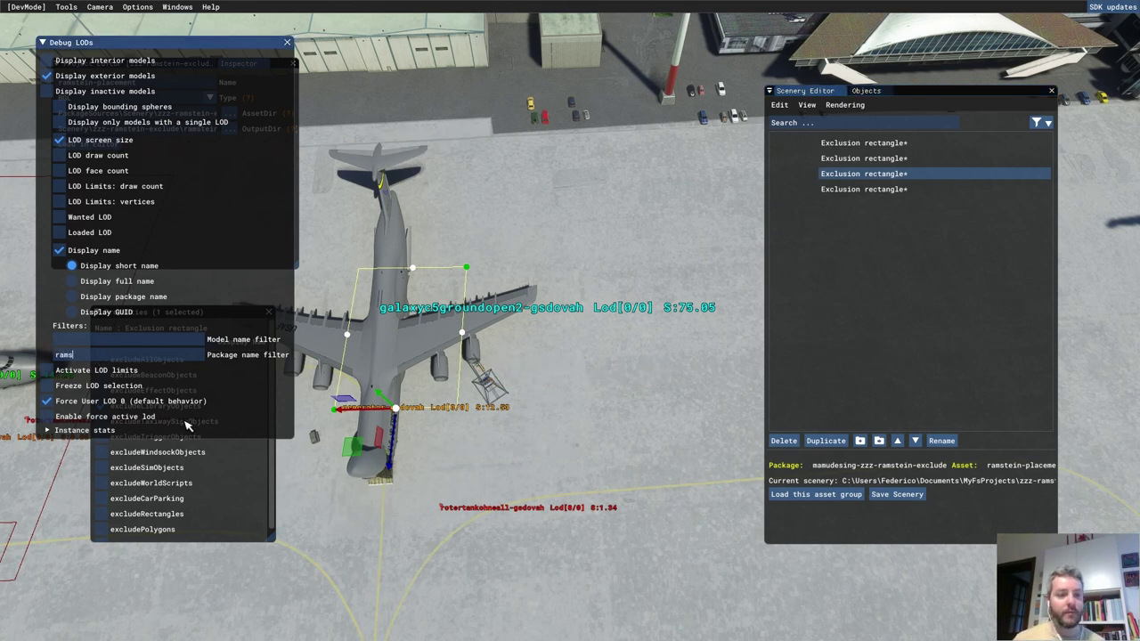
Step: Deselect the rectangle and examine the filtered model labels on the terminal buildings and static aircraft across the apron
left_click(631, 294)
scroll(629, 272, "down", 6)
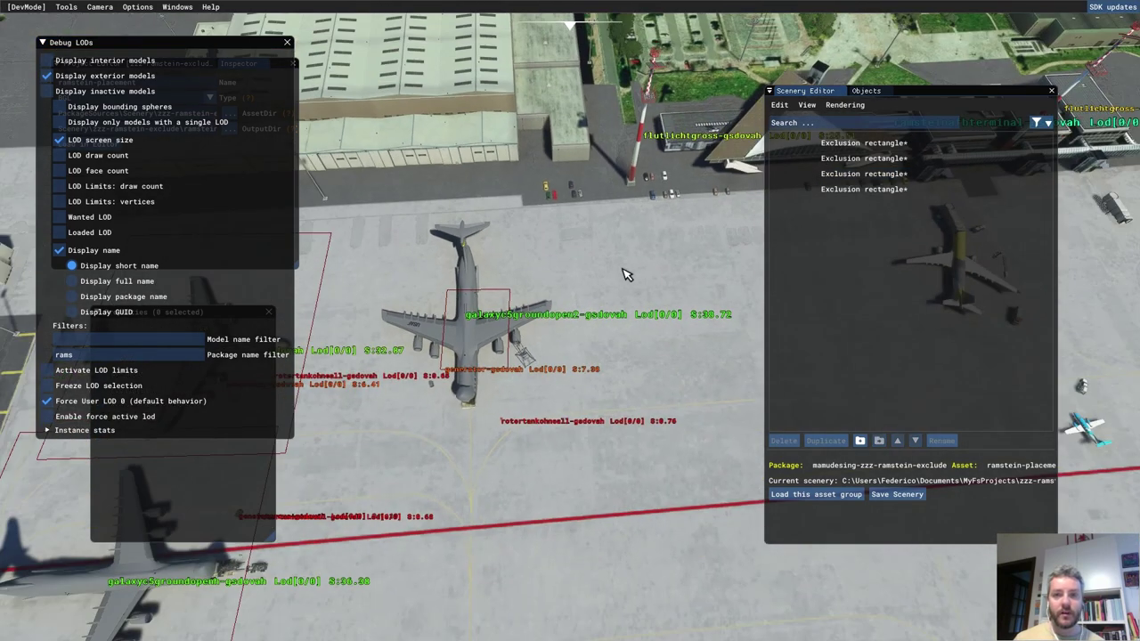
middle_click_drag(624, 268, 422, 455)
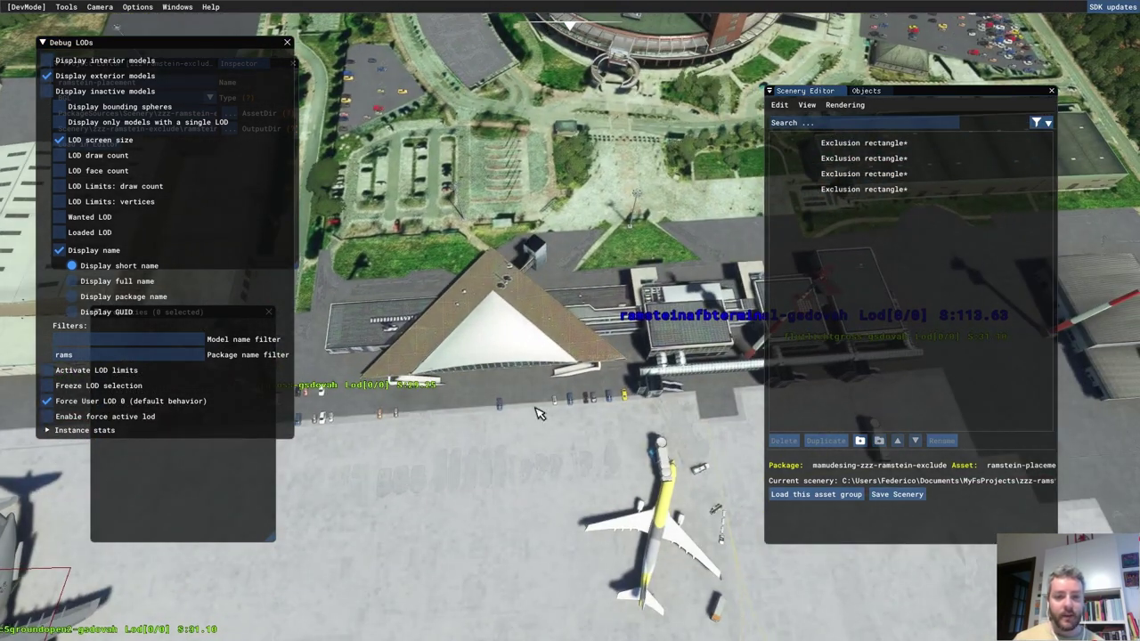
middle_click_drag(533, 380, 392, 396)
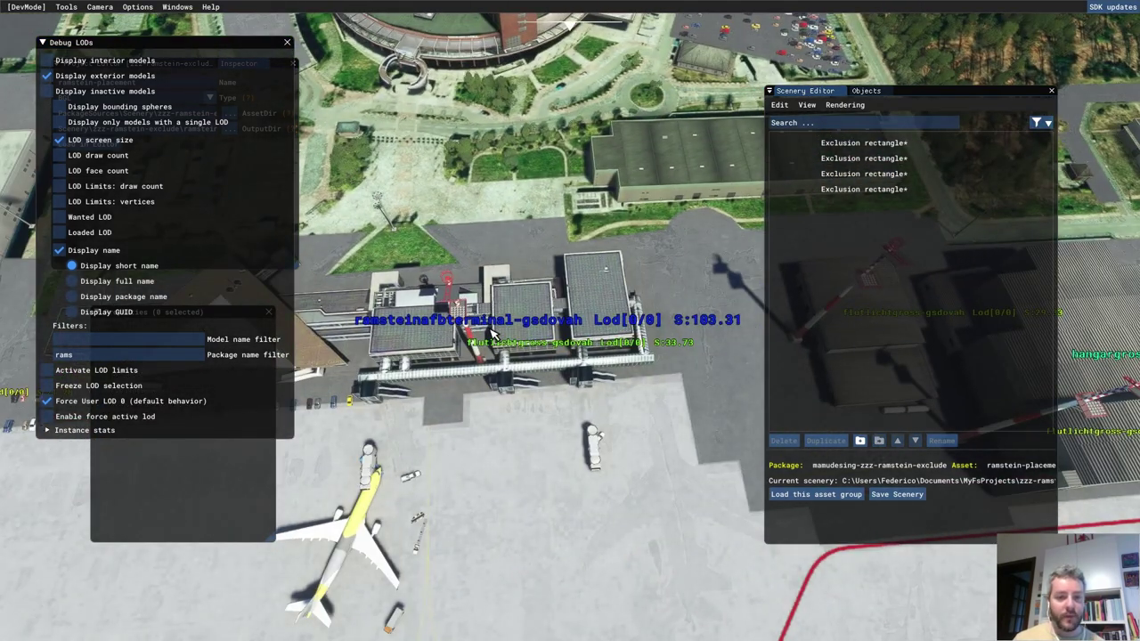
middle_click_drag(501, 315, 552, 307)
scroll(552, 307, "up", 6)
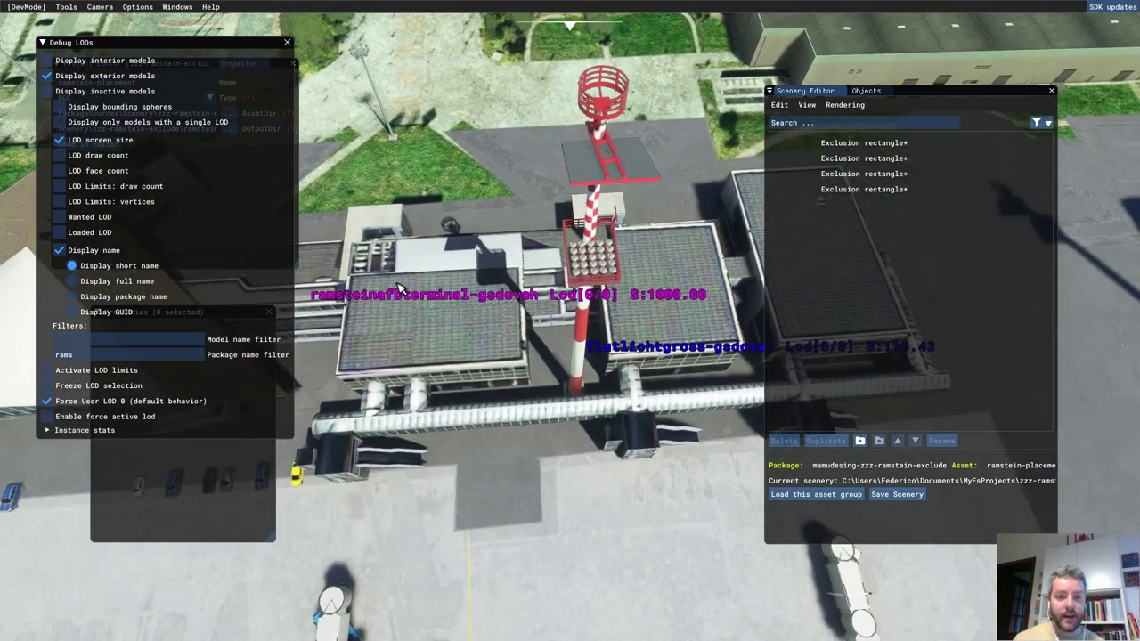
scroll(524, 316, "down", 5)
middle_click_drag(523, 307, 568, 280)
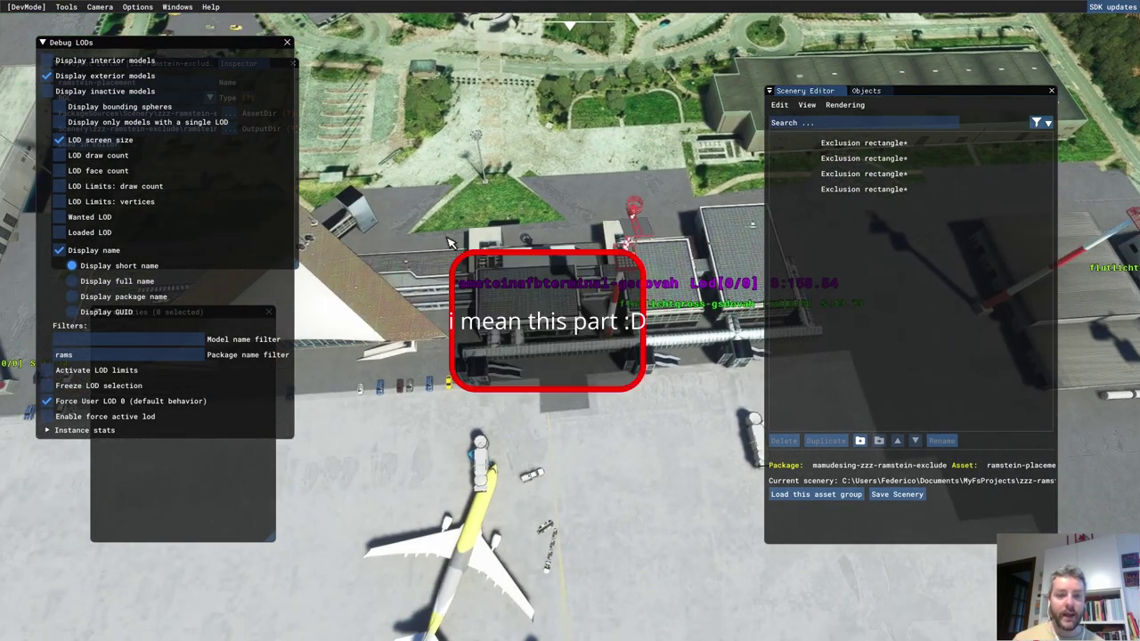
scroll(592, 287, "down", 5)
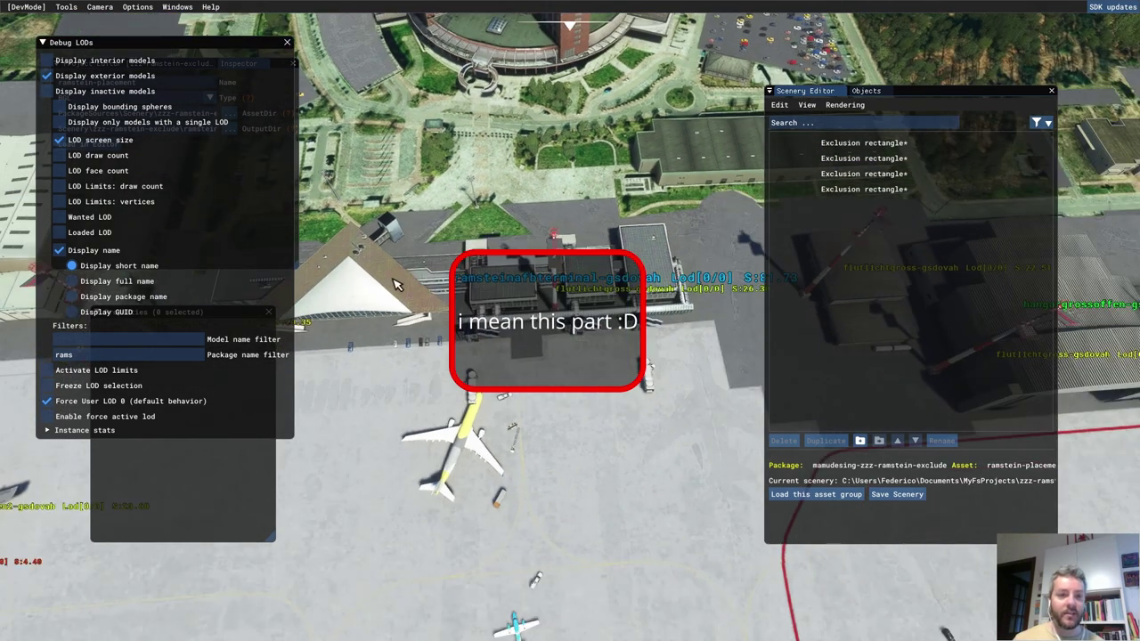
middle_click_drag(396, 283, 658, 287)
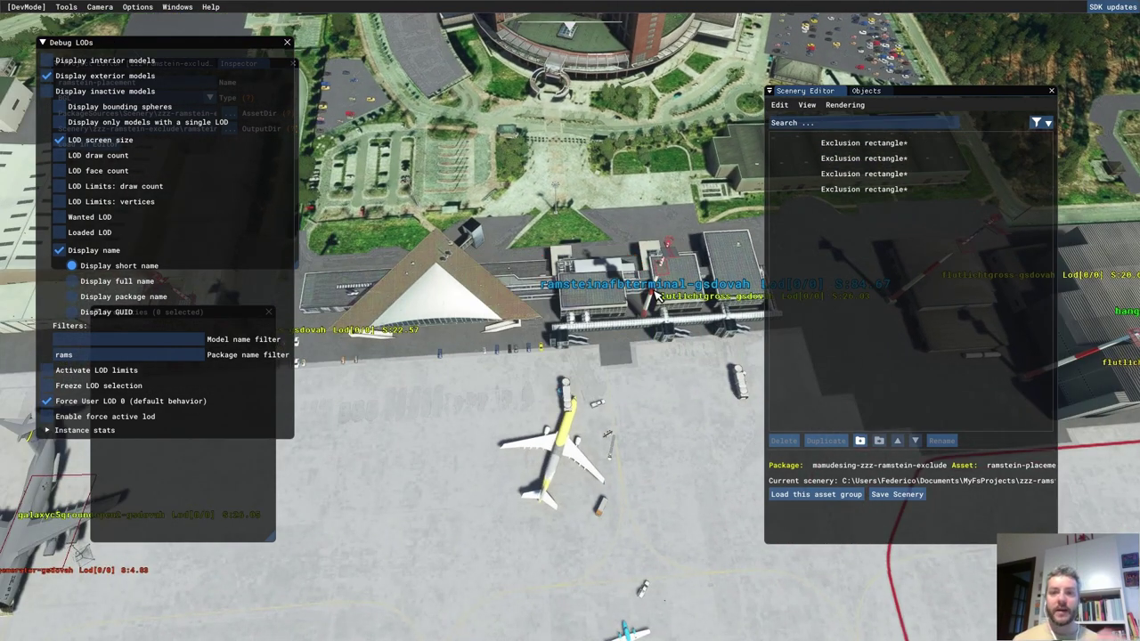
middle_click_drag(436, 445, 614, 339)
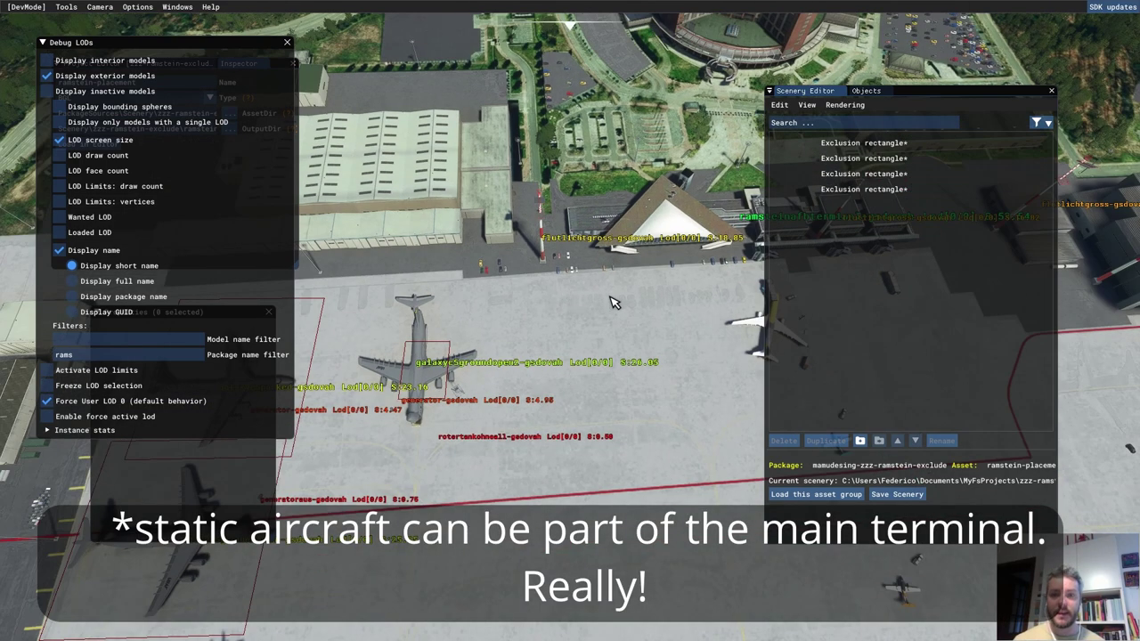
right_click_drag(614, 300, 465, 356)
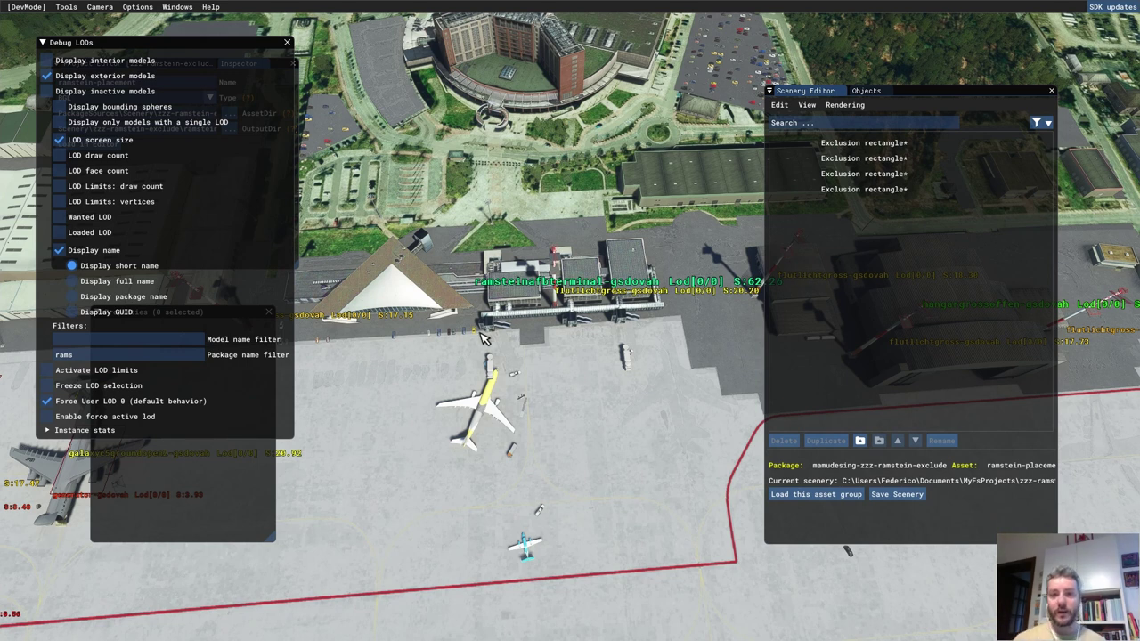
scroll(515, 328, "down", 3)
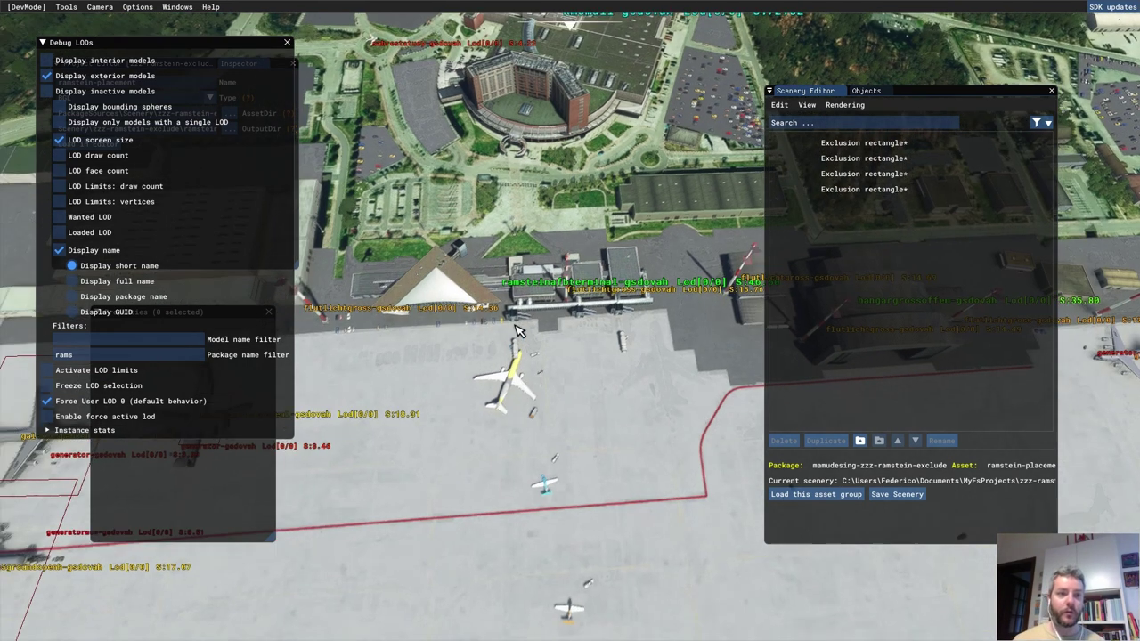
middle_click_drag(515, 325, 610, 273)
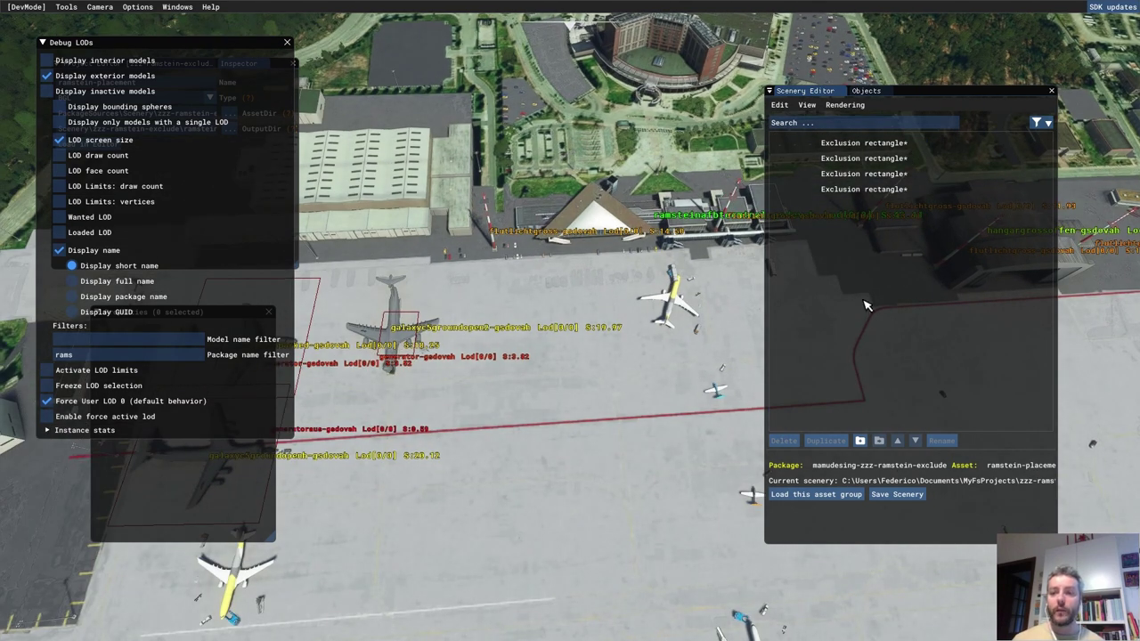
Step: Save the scenery, switch to File Explorer and open the MyFsProjects folder in Documents
left_click(900, 498)
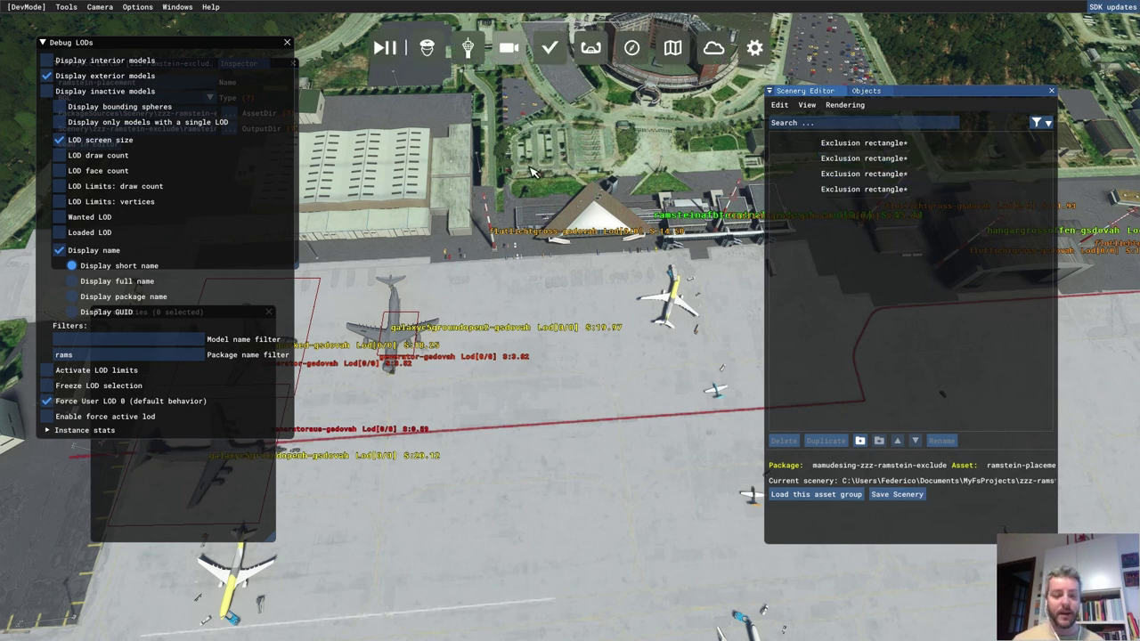
key("super")
left_click(393, 630)
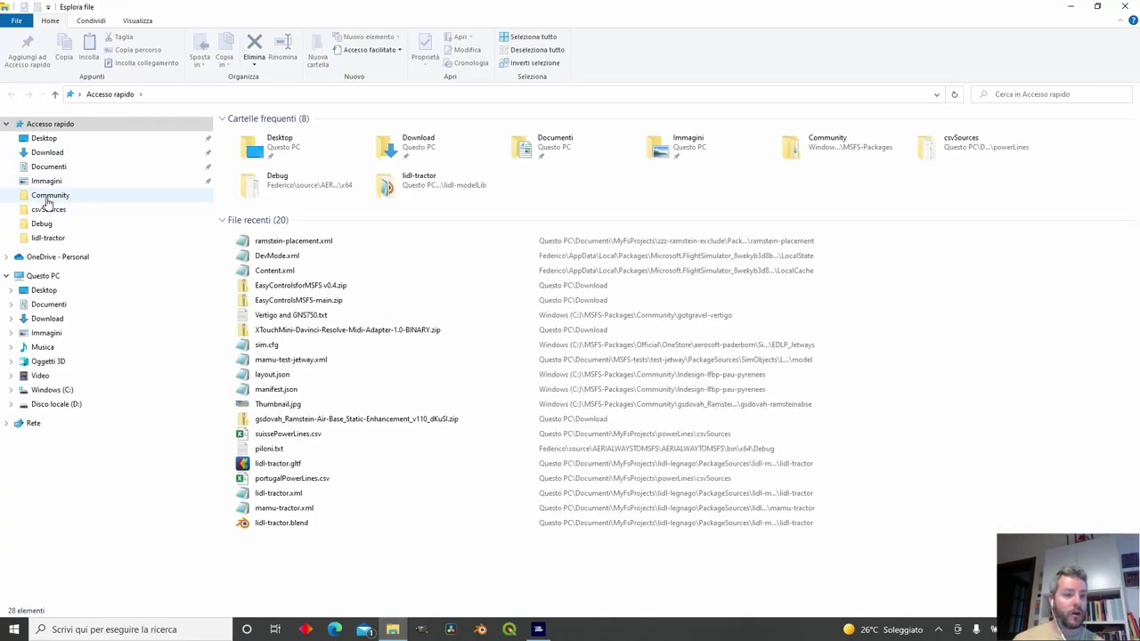
left_click(47, 195)
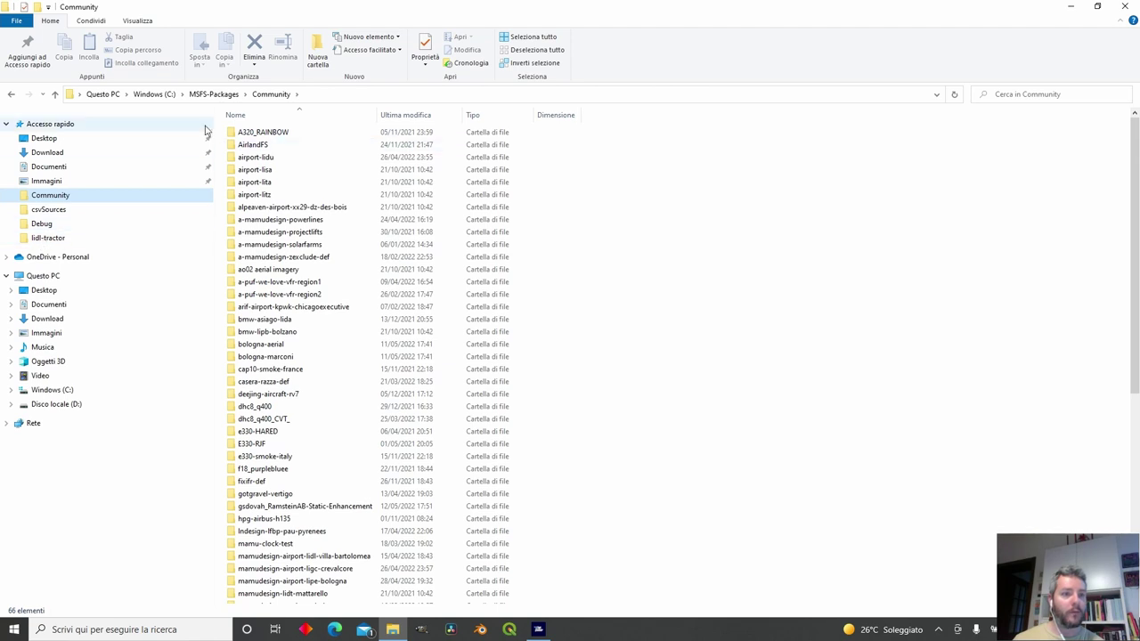
left_click(64, 168)
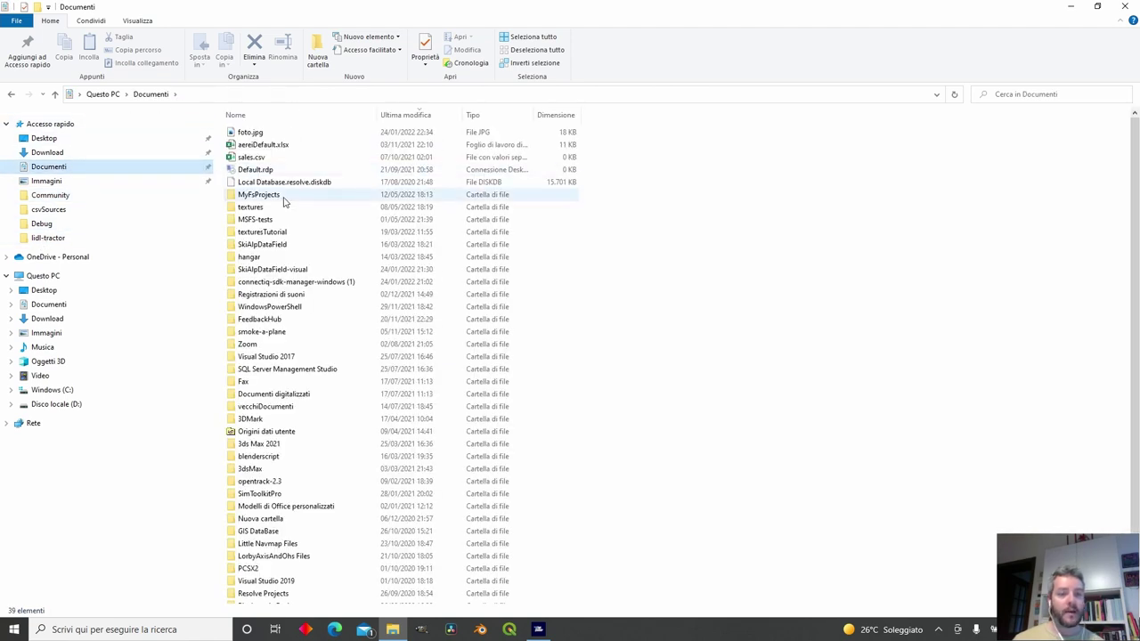
double_click(282, 194)
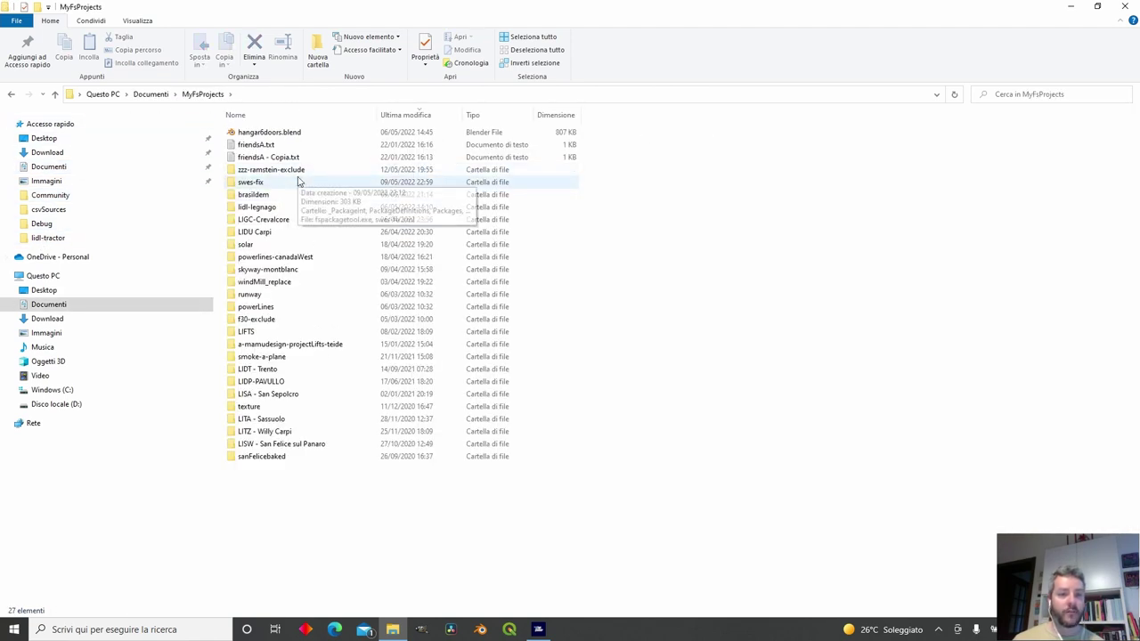
Step: Locate ramstein-placement.xml in the Scenery sources under zzz-ramstein-exclude's PackageSources, and return to the flight simulator
double_click(303, 173)
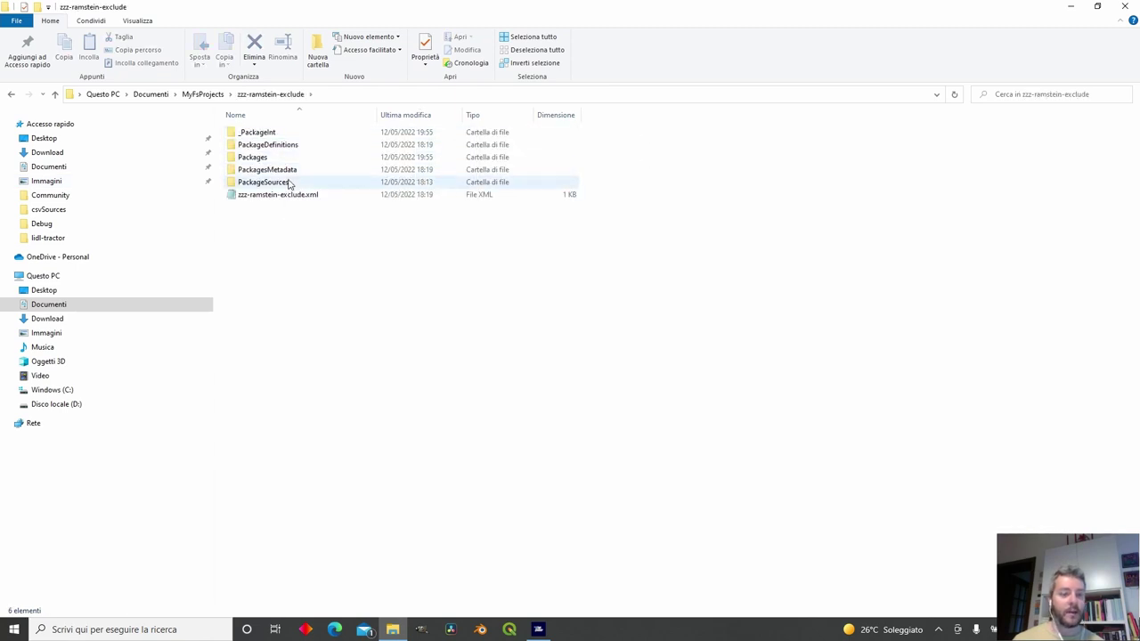
double_click(288, 184)
double_click(293, 133)
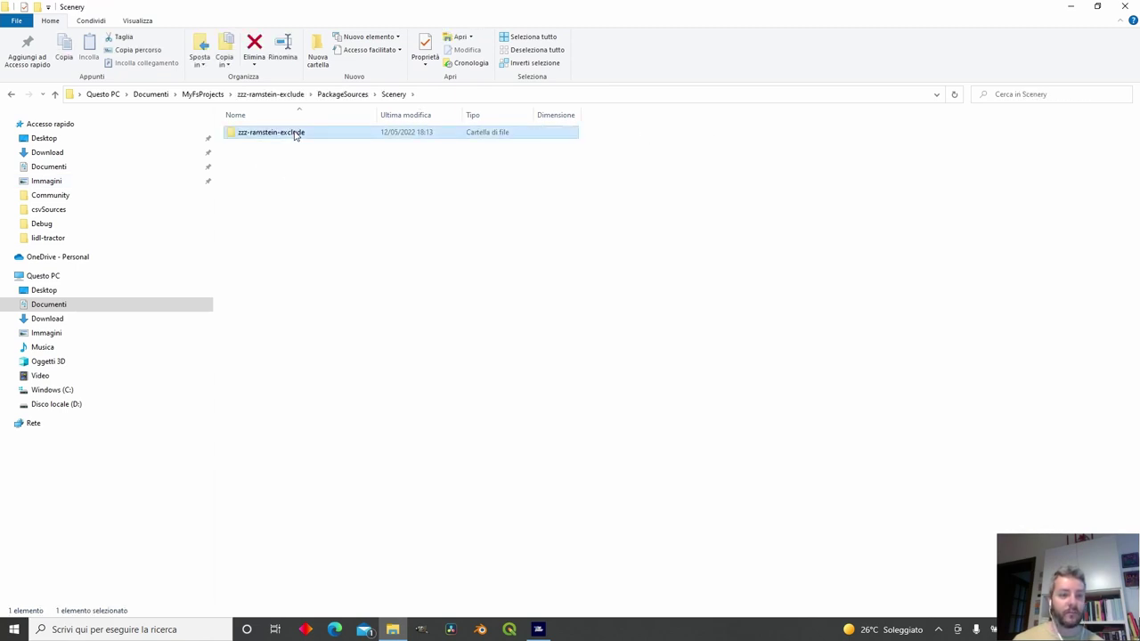
double_click(294, 133)
double_click(295, 133)
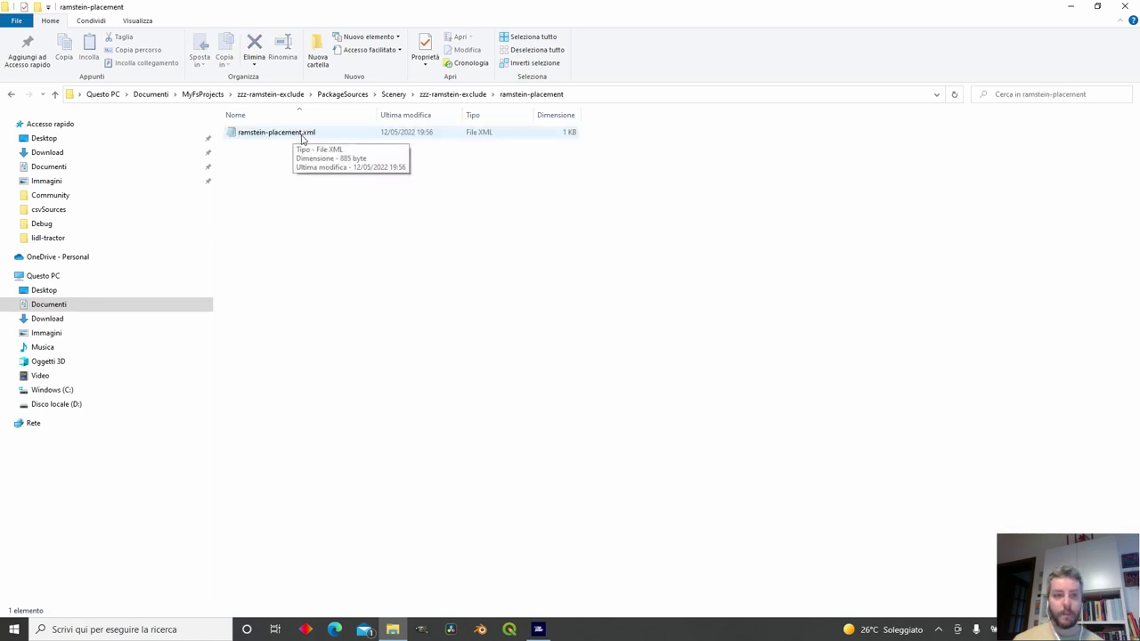
left_click(303, 133)
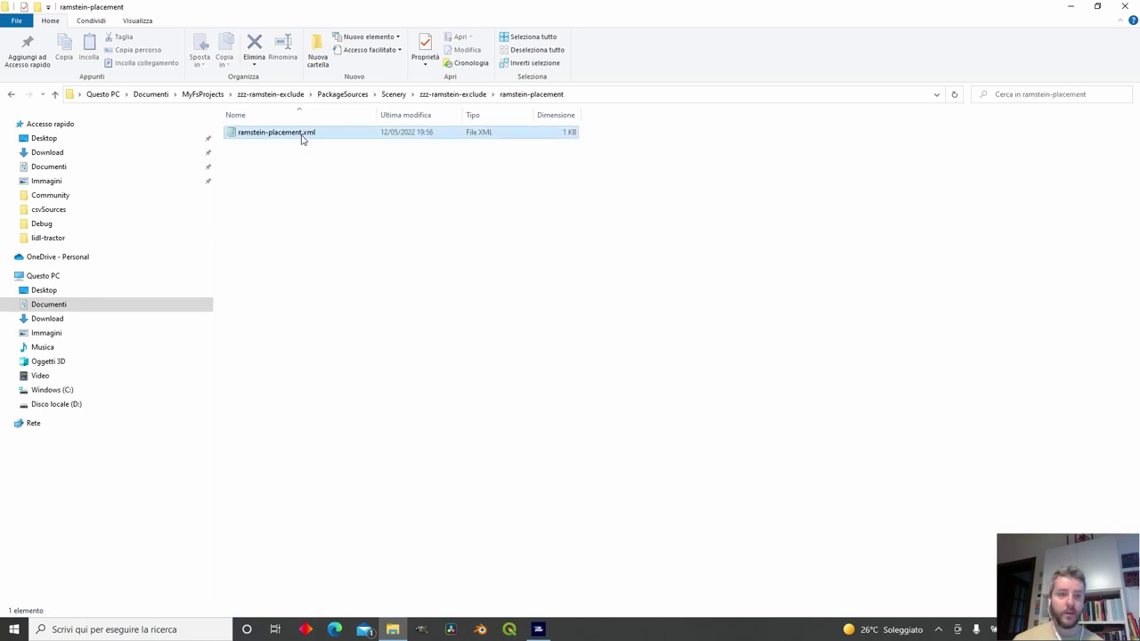
left_click(538, 631)
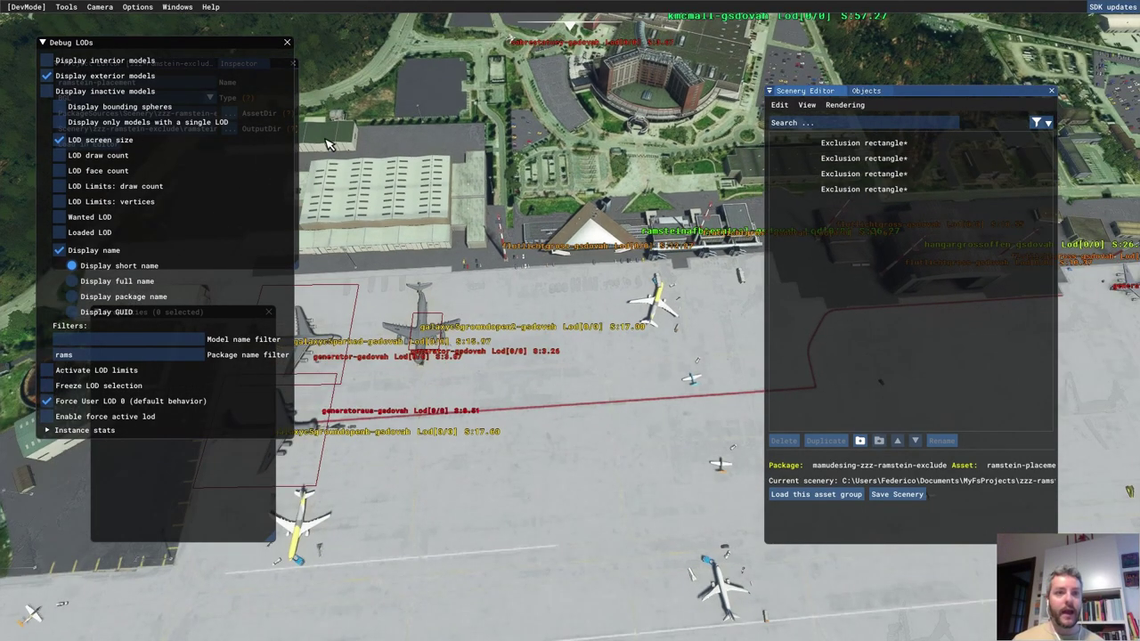
Step: Close the Debug LODs and Properties windows, and build all packages of the zzz-ramstein-exclude project
left_click(287, 41)
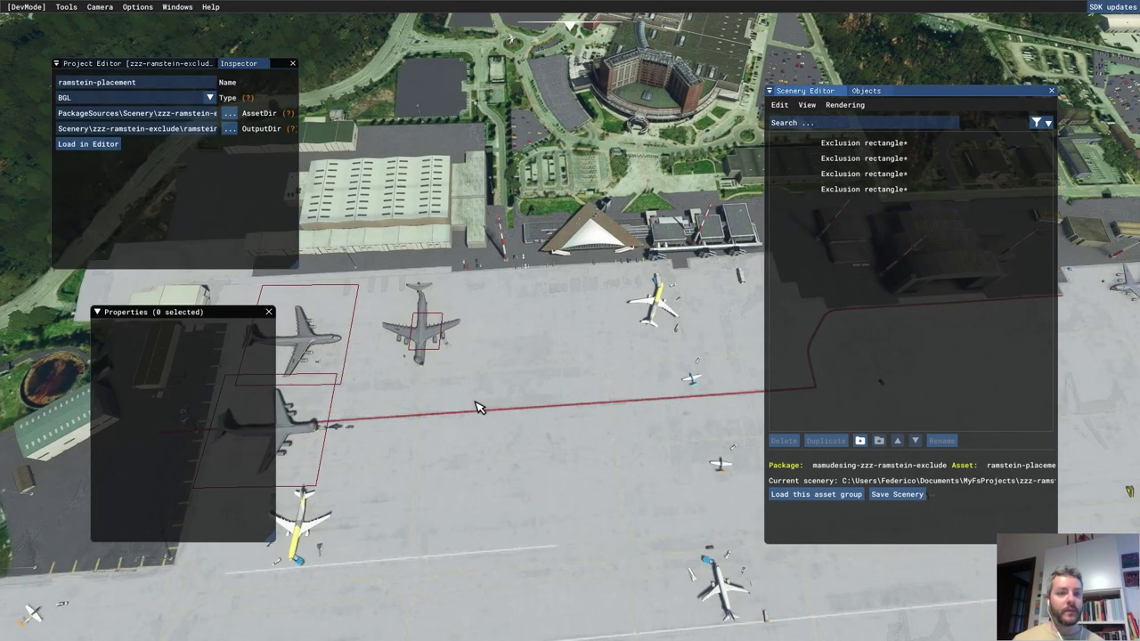
left_click(268, 311)
left_click(125, 65)
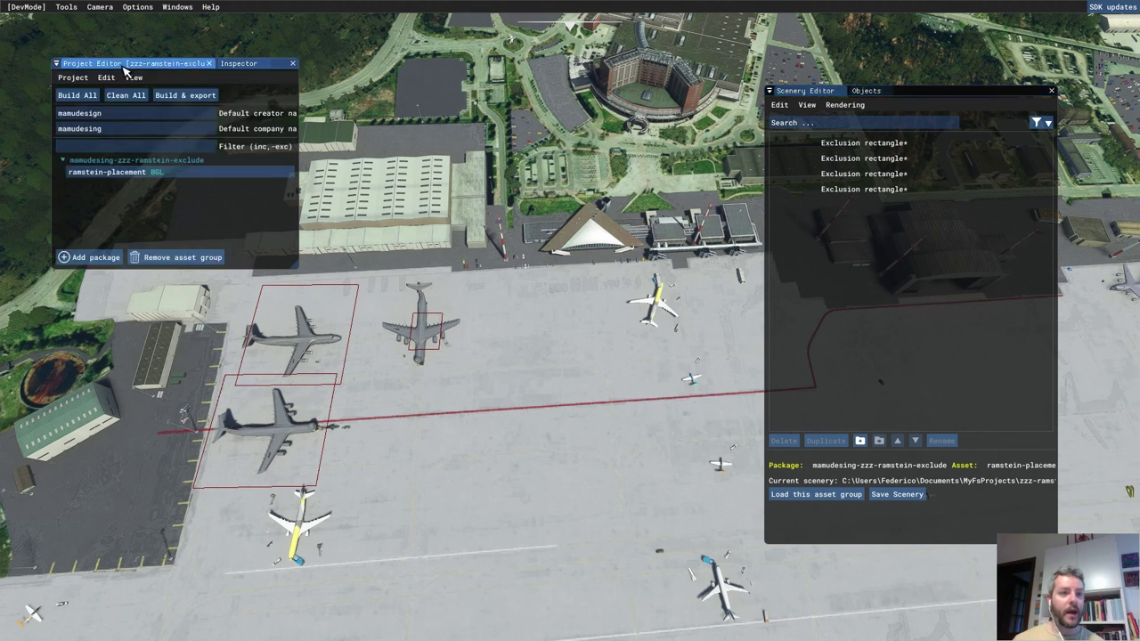
left_click(73, 77)
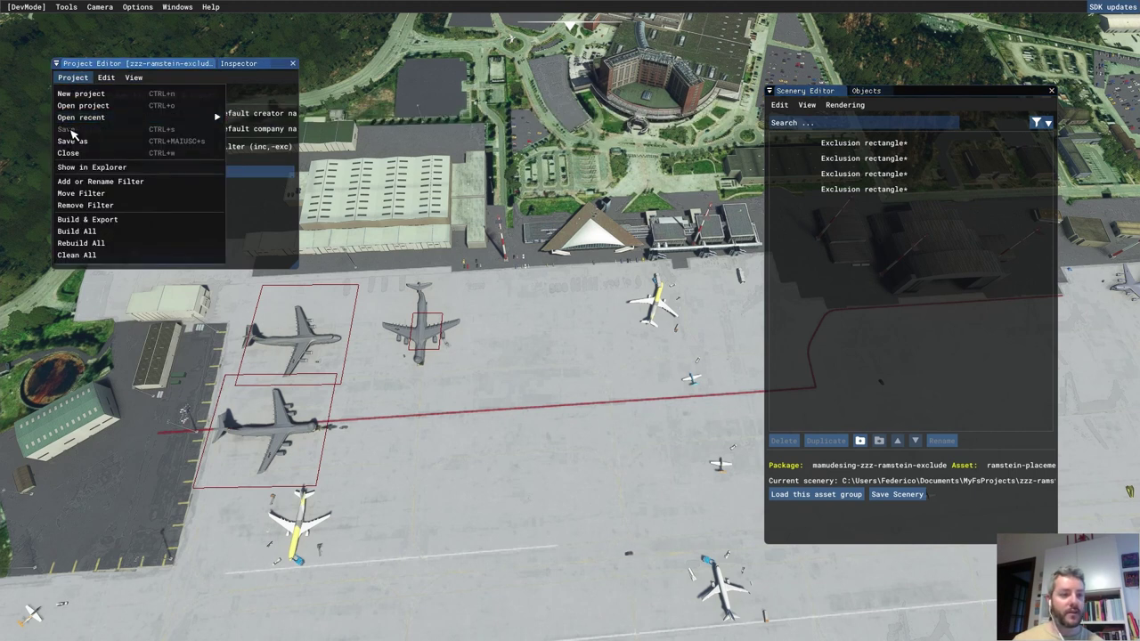
left_click(272, 224)
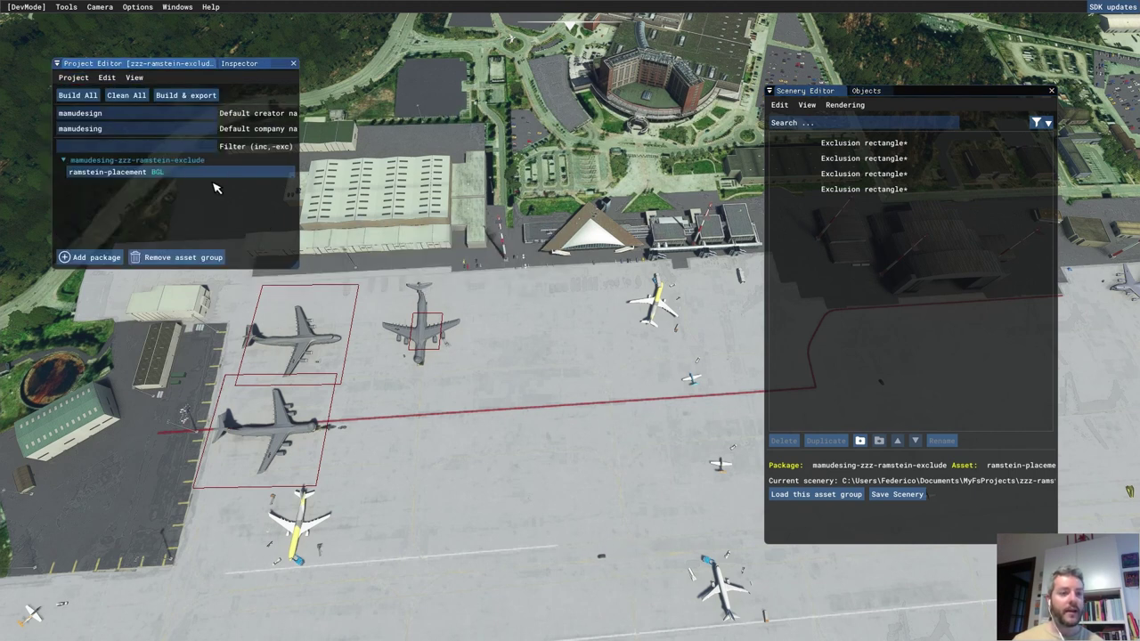
left_click(72, 99)
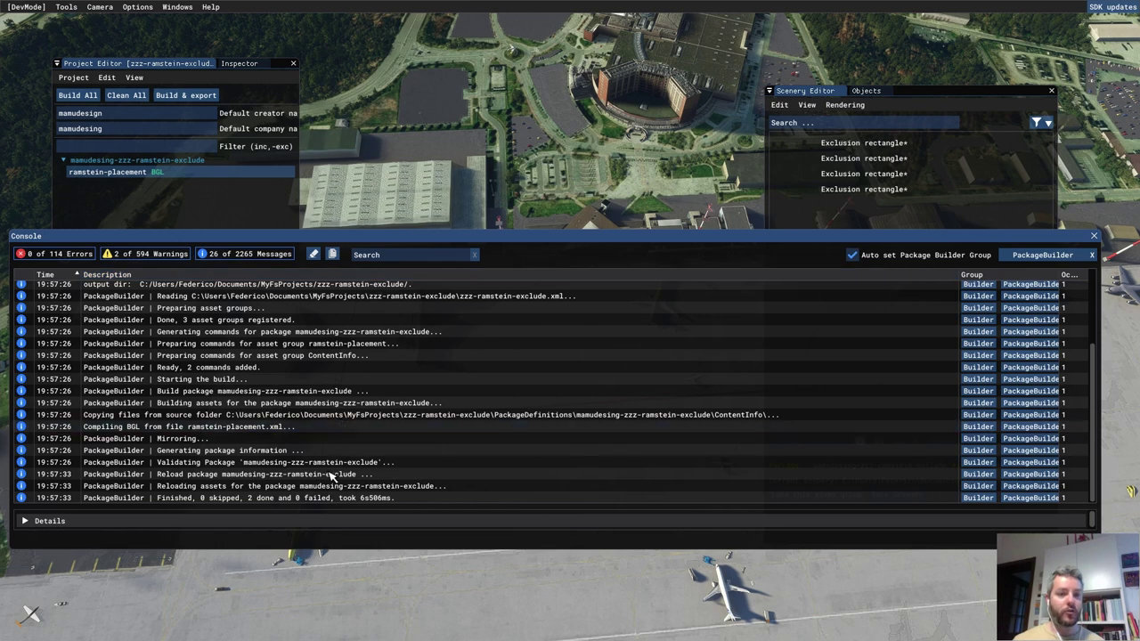
left_click(1093, 237)
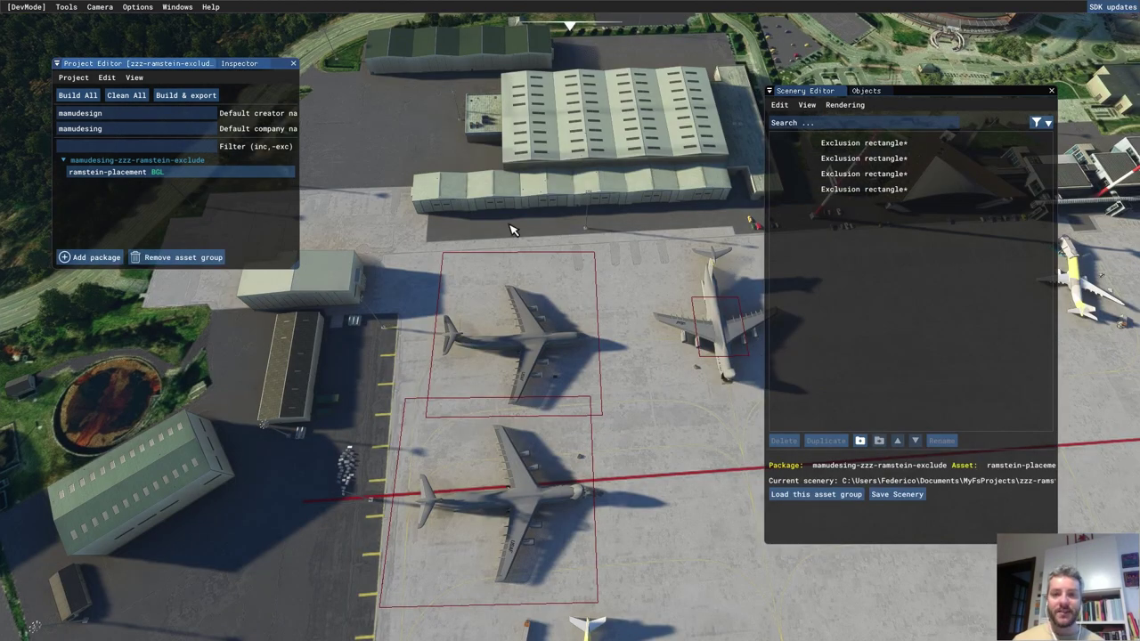
Step: Leave the flight at Ramstein and return to the simulator's main menu
scroll(546, 367, "up", 2)
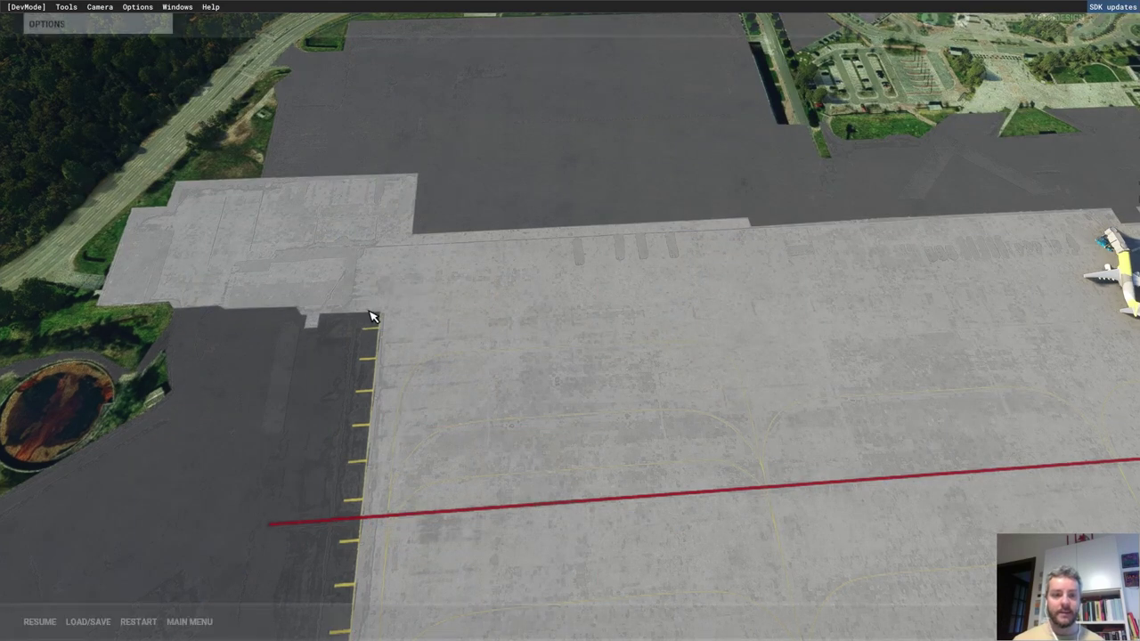
key("Escape")
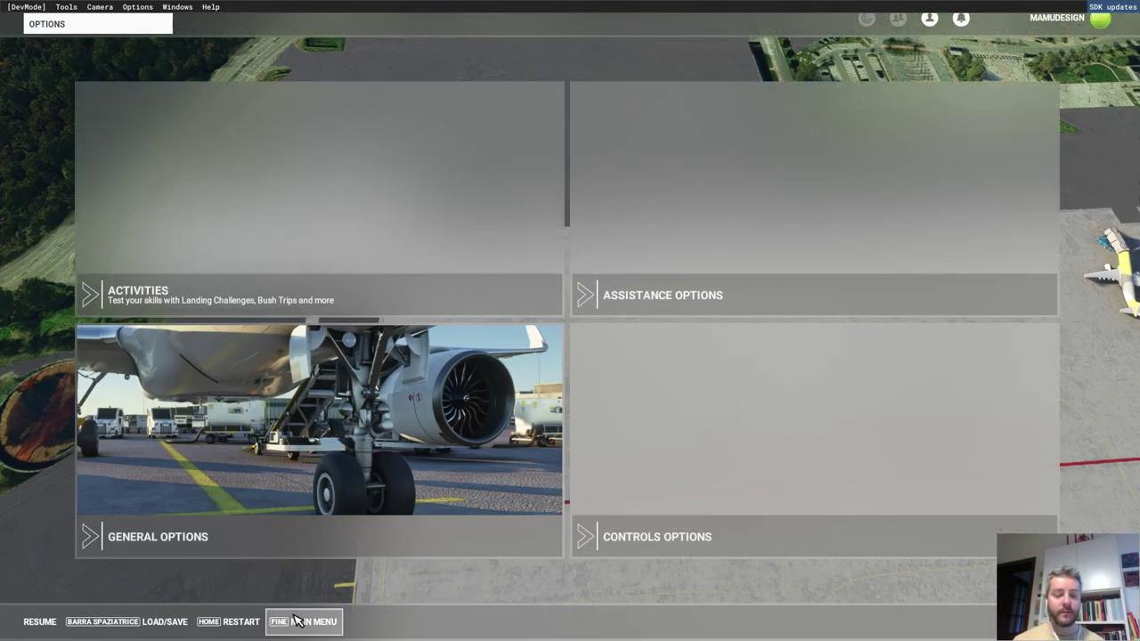
left_click(299, 621)
Step: Switch to File Explorer and copy the built mamudesing-zzz-ramstein-exclude folder from the project's Packages folder
key("alt+Tab")
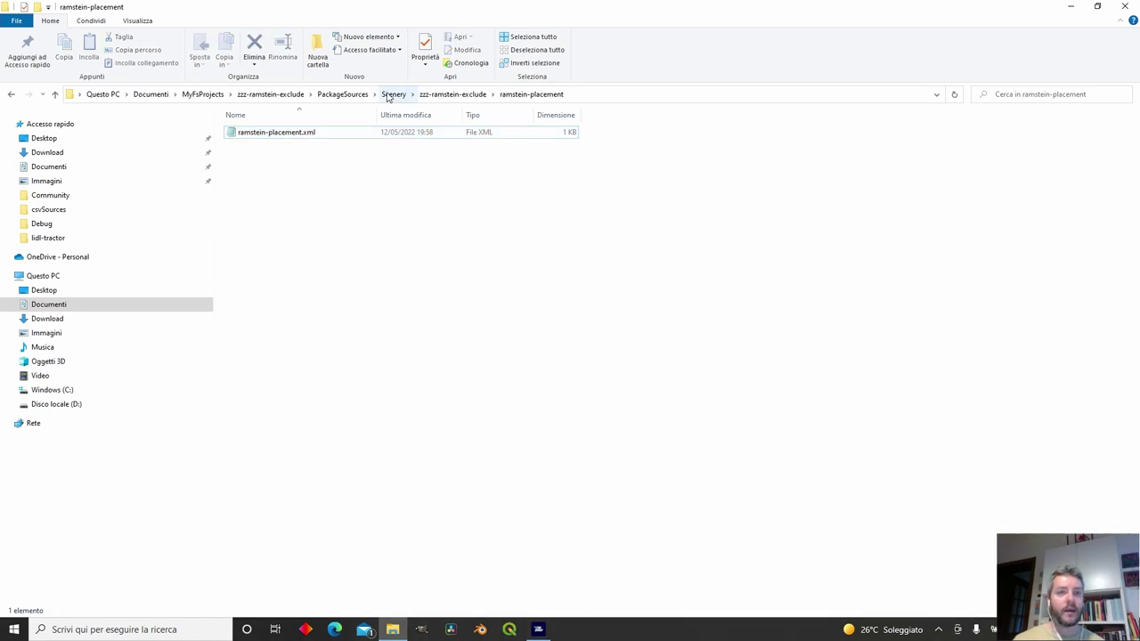
left_click(342, 94)
left_click(267, 94)
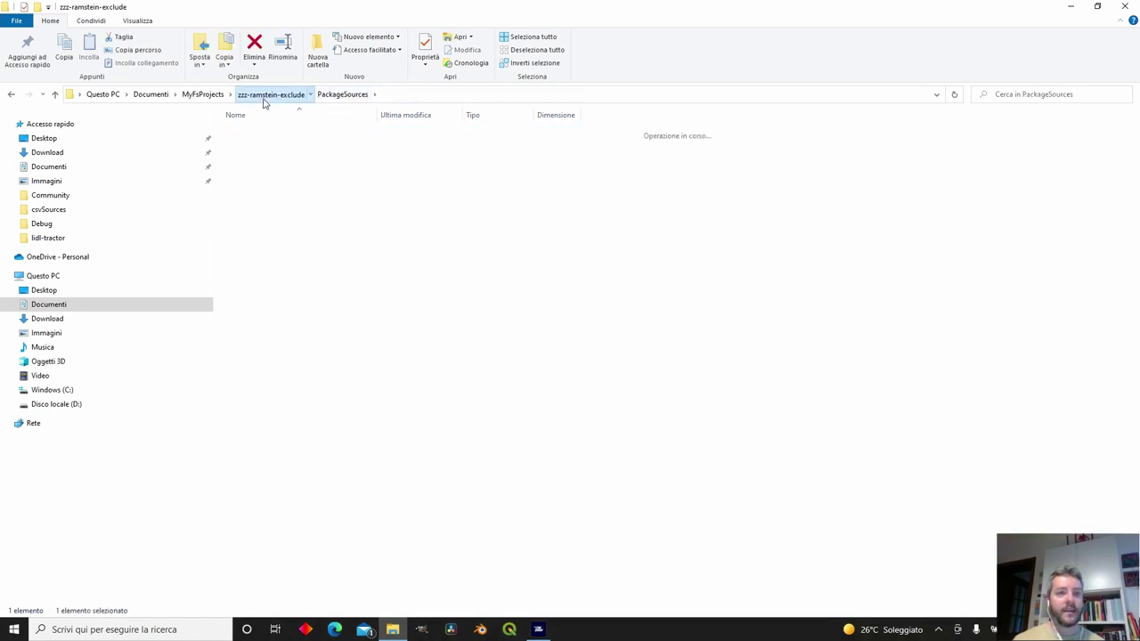
left_click(188, 95)
double_click(271, 169)
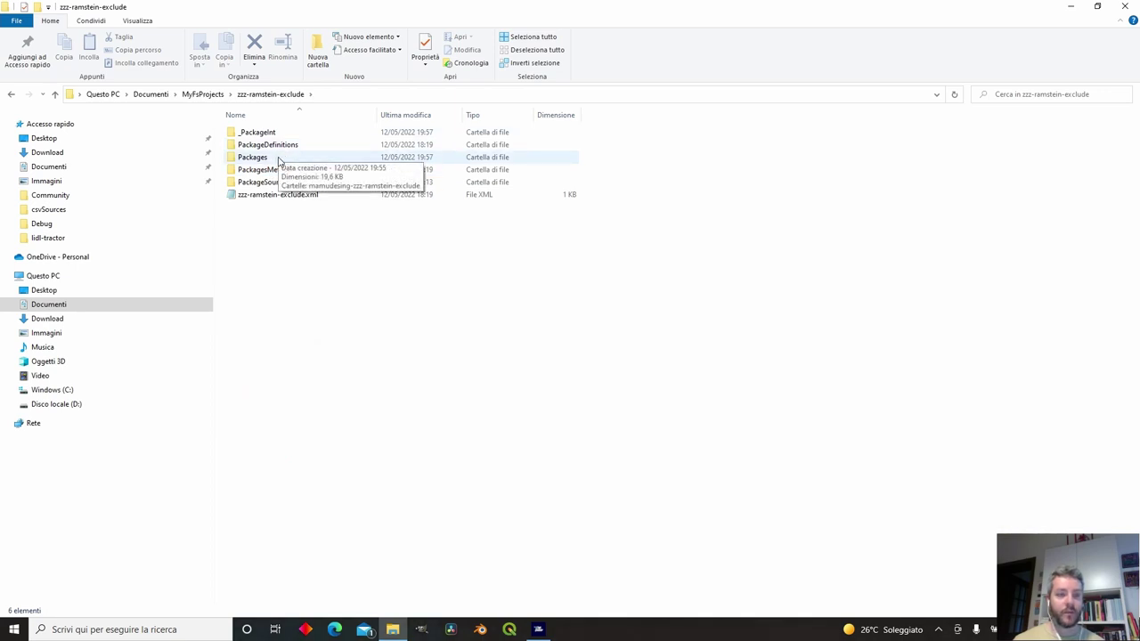
double_click(278, 158)
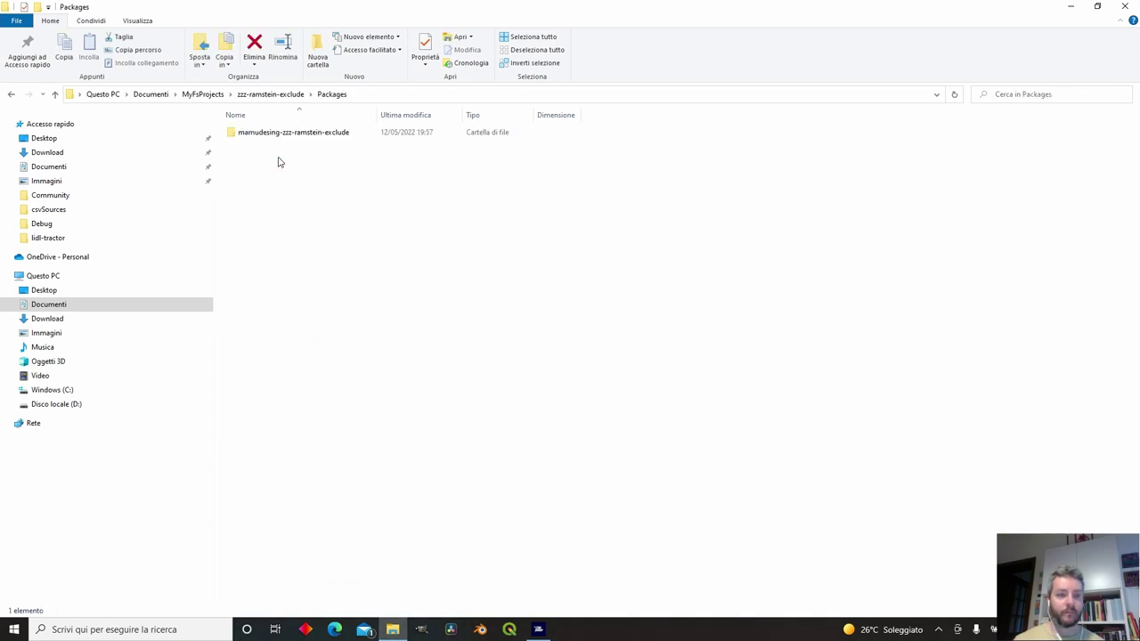
left_click(363, 134)
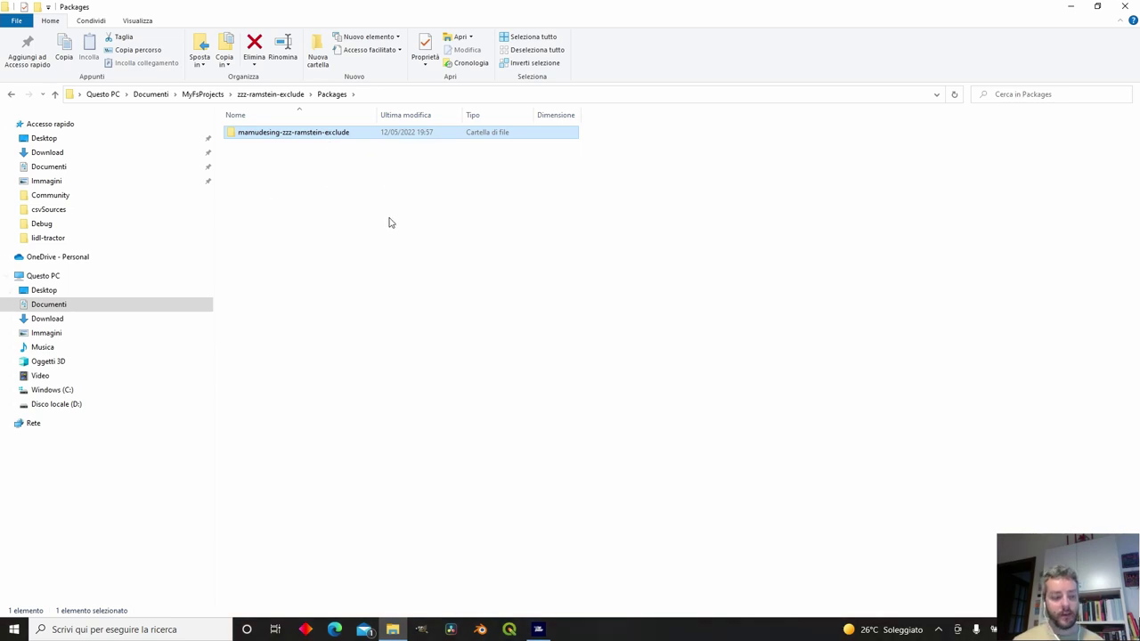
Step: Paste the copied package folder into the simulator's Community folder through its desktop shortcut
key("super+d")
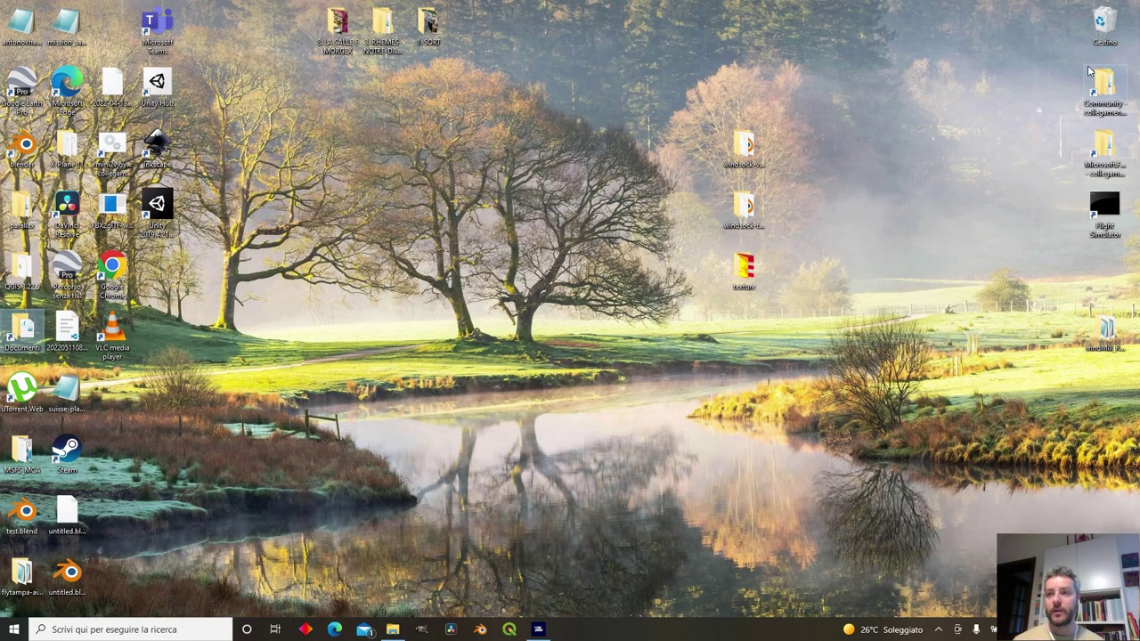
double_click(1098, 79)
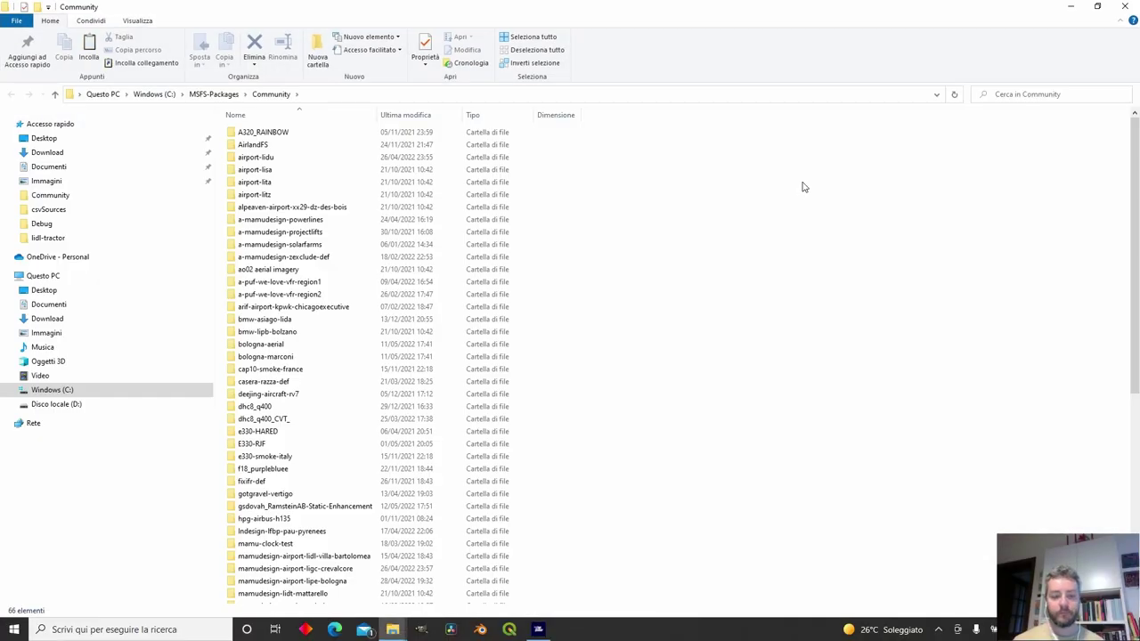
key("ctrl+v")
left_click(781, 348)
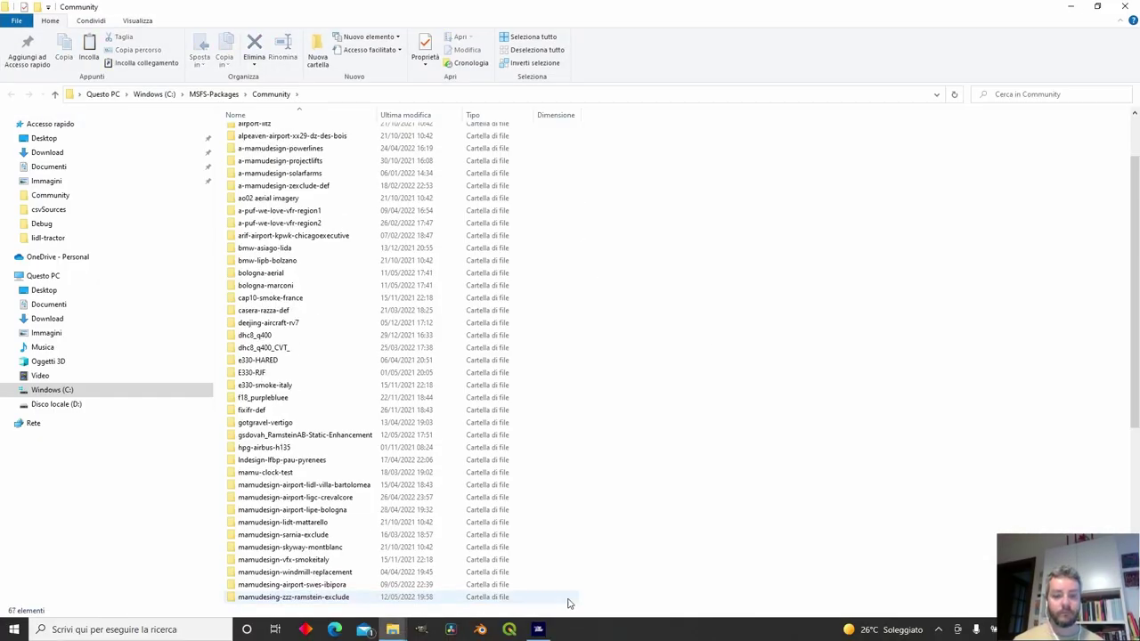
Step: Switch back to the flight simulator and quit it to the desktop
left_click(538, 629)
left_click(98, 622)
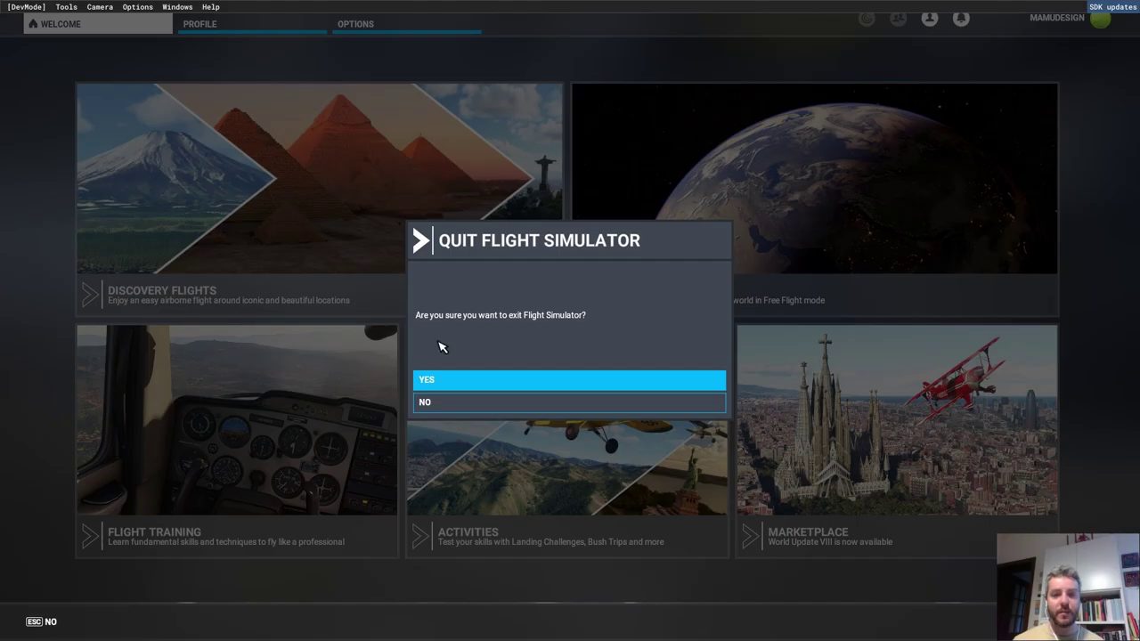
left_click(421, 386)
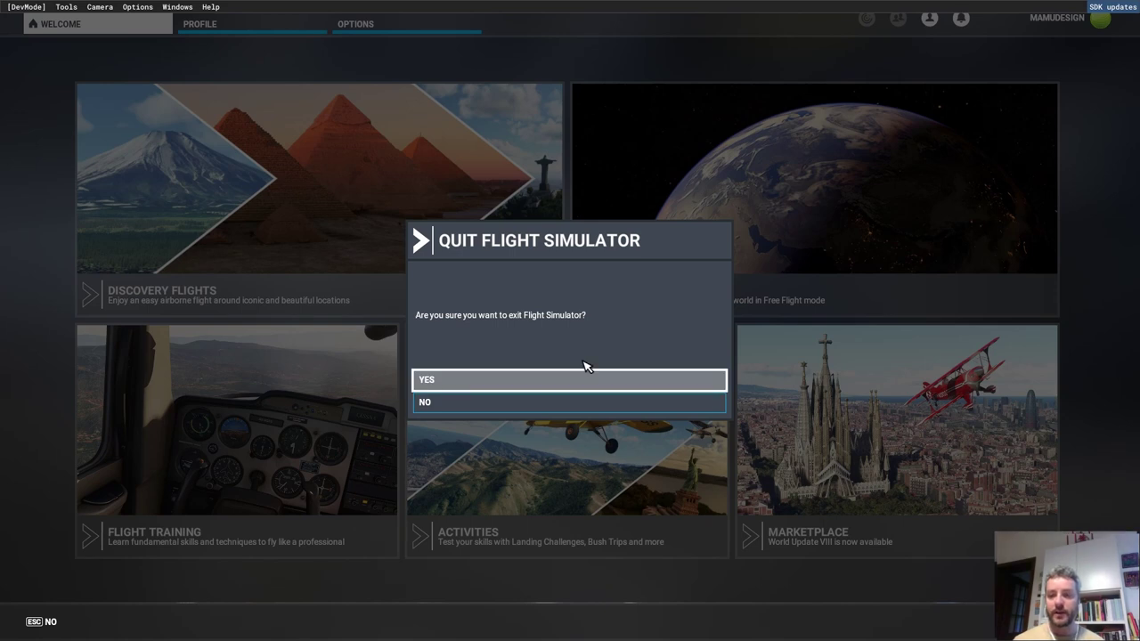
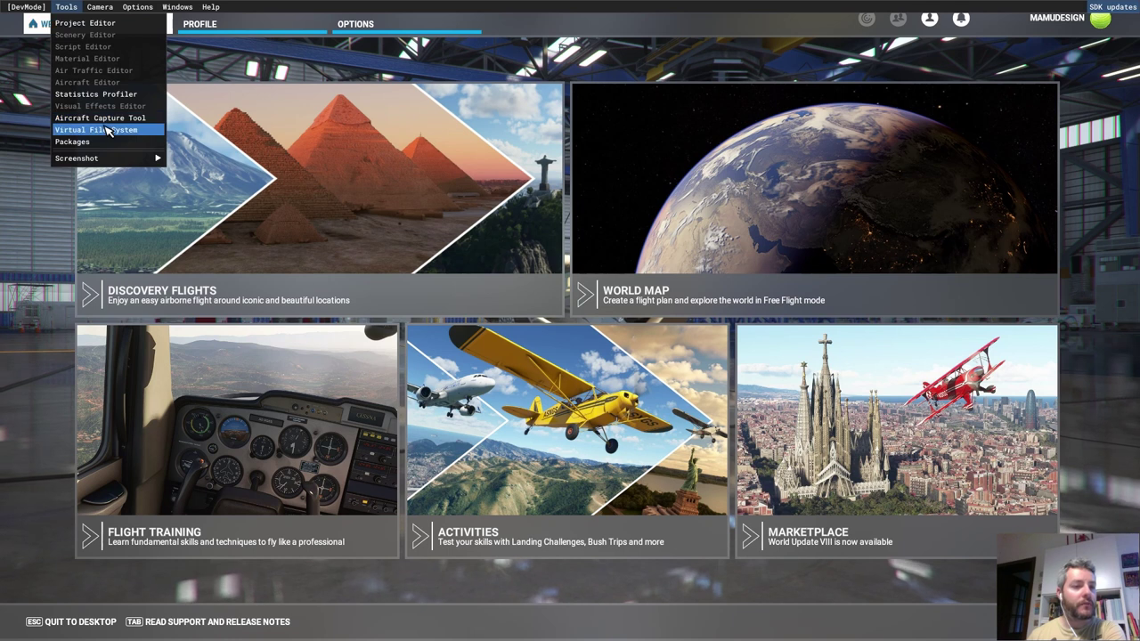
Step: Check the Virtual File System mount points filtered by "zzz" for the exclusion package, and close the window
left_click(105, 130)
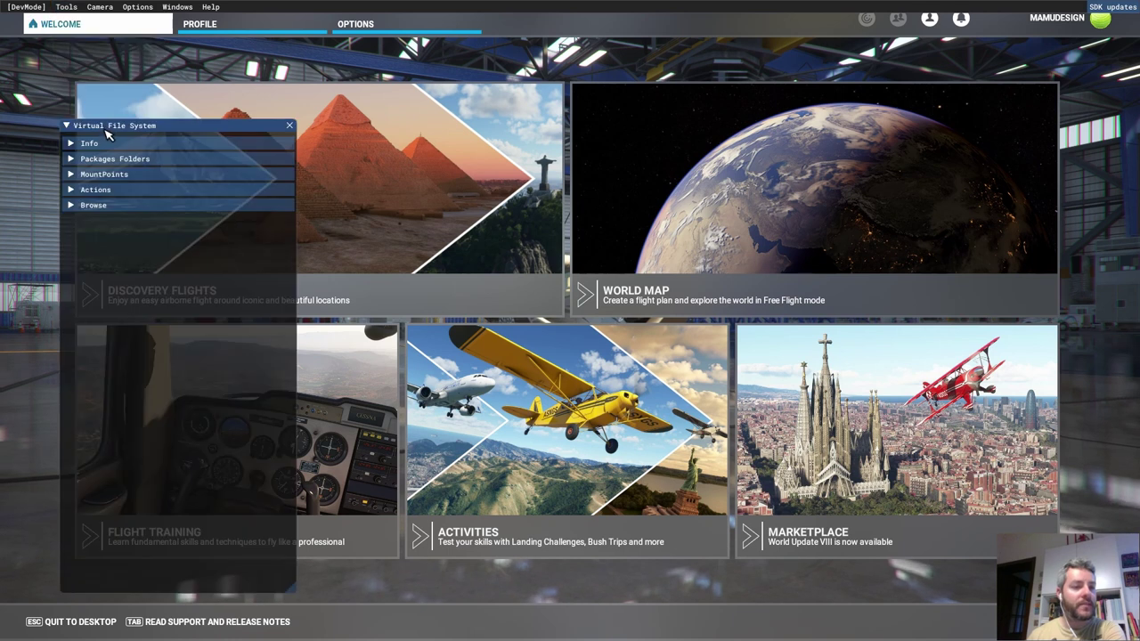
left_click(89, 175)
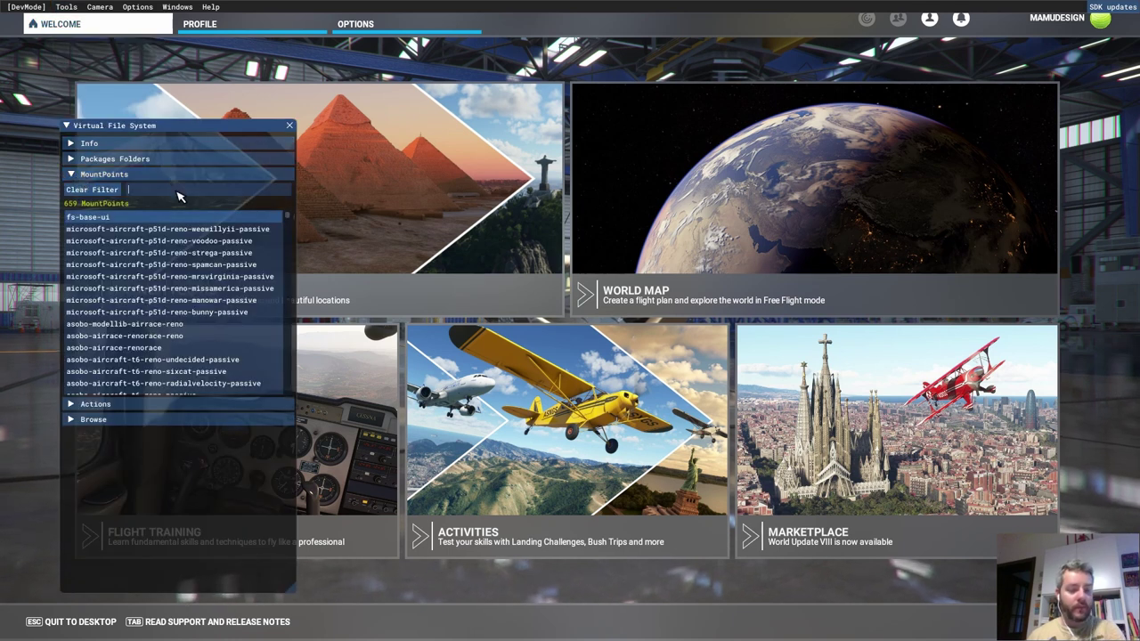
type("zzz")
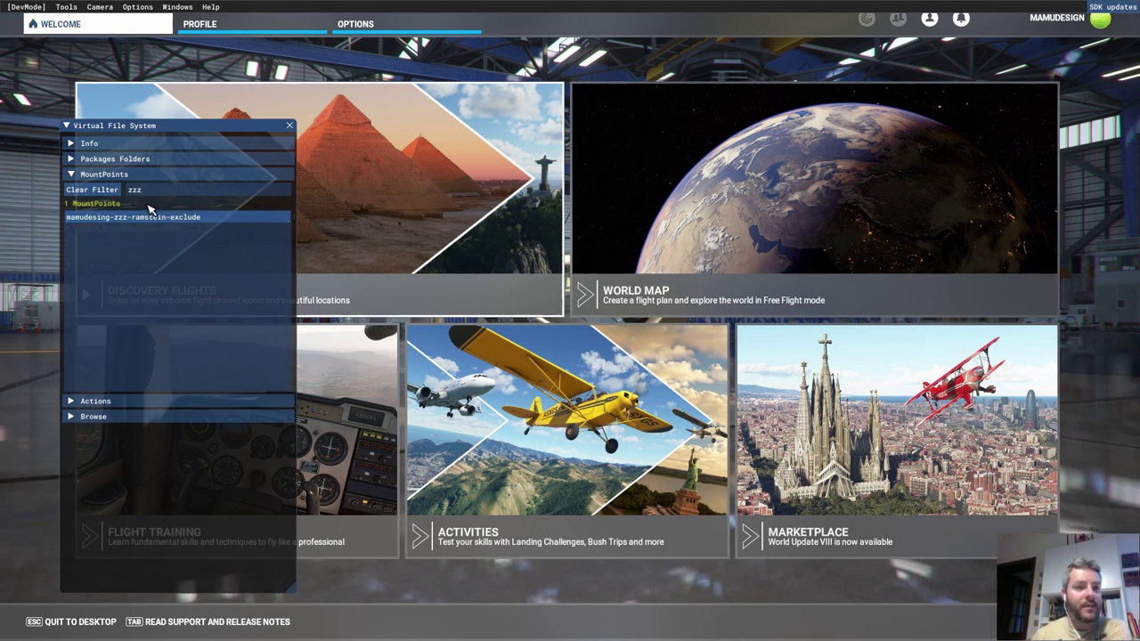
left_click(292, 126)
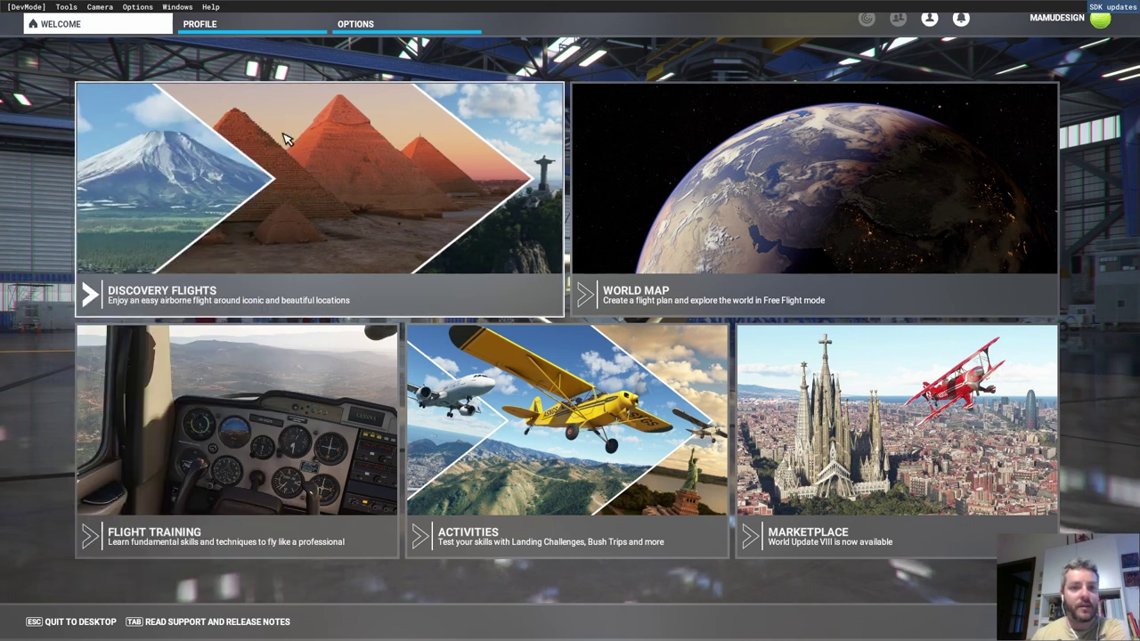
Step: Start a flight from the world map with Ramstein AB (ETAR) as the departure airport
left_click(638, 186)
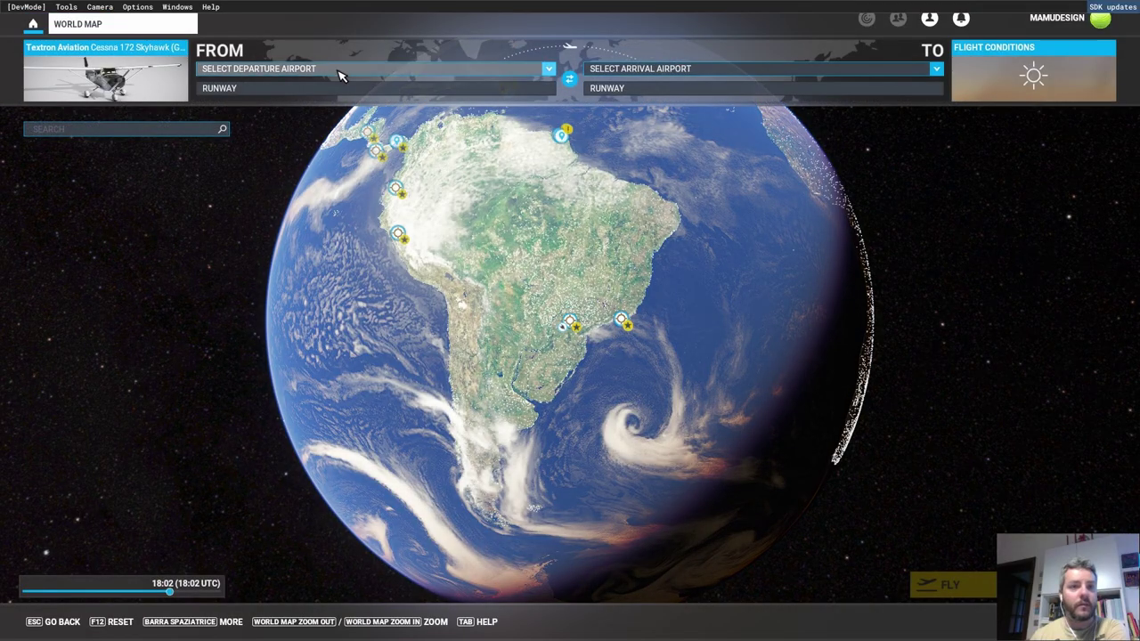
left_click(261, 78)
type("ra")
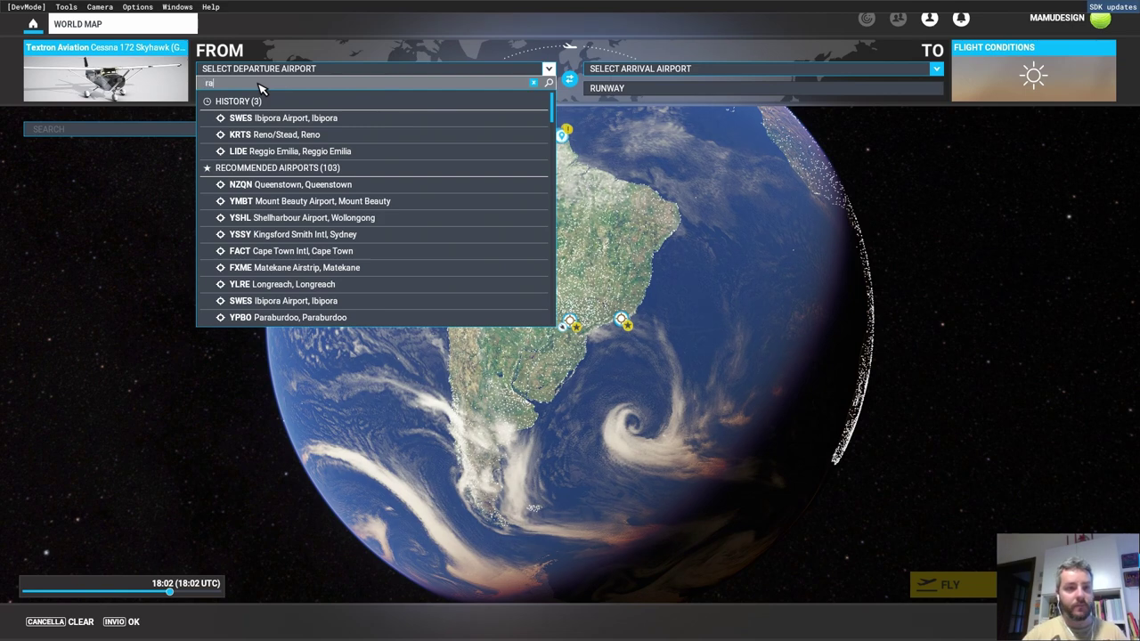
type("mestein")
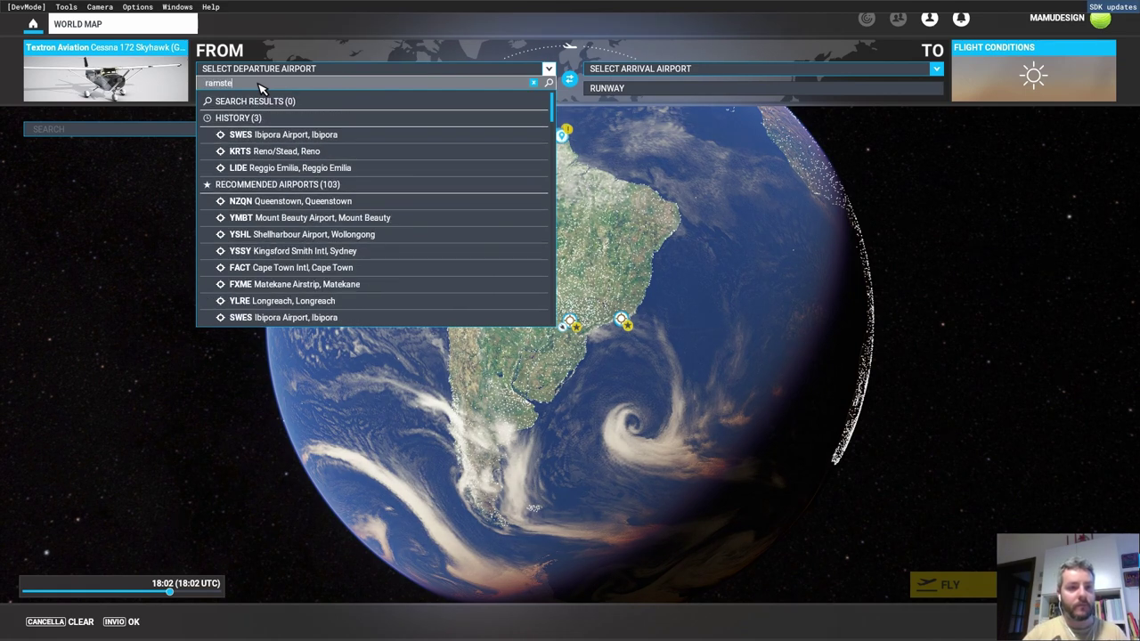
left_click(265, 118)
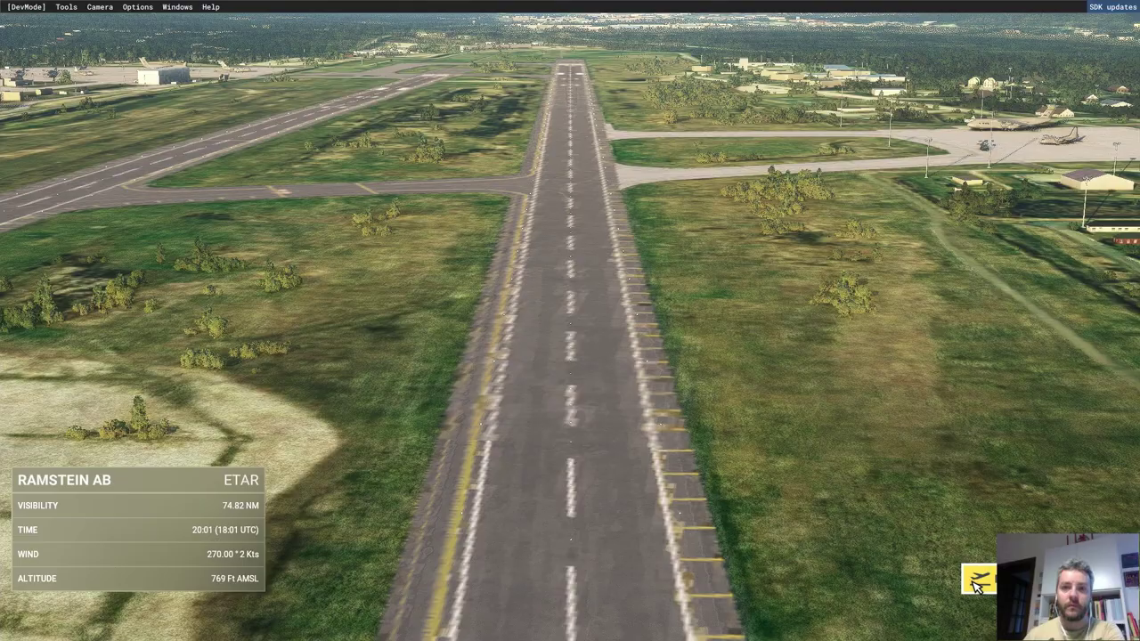
left_click(978, 581)
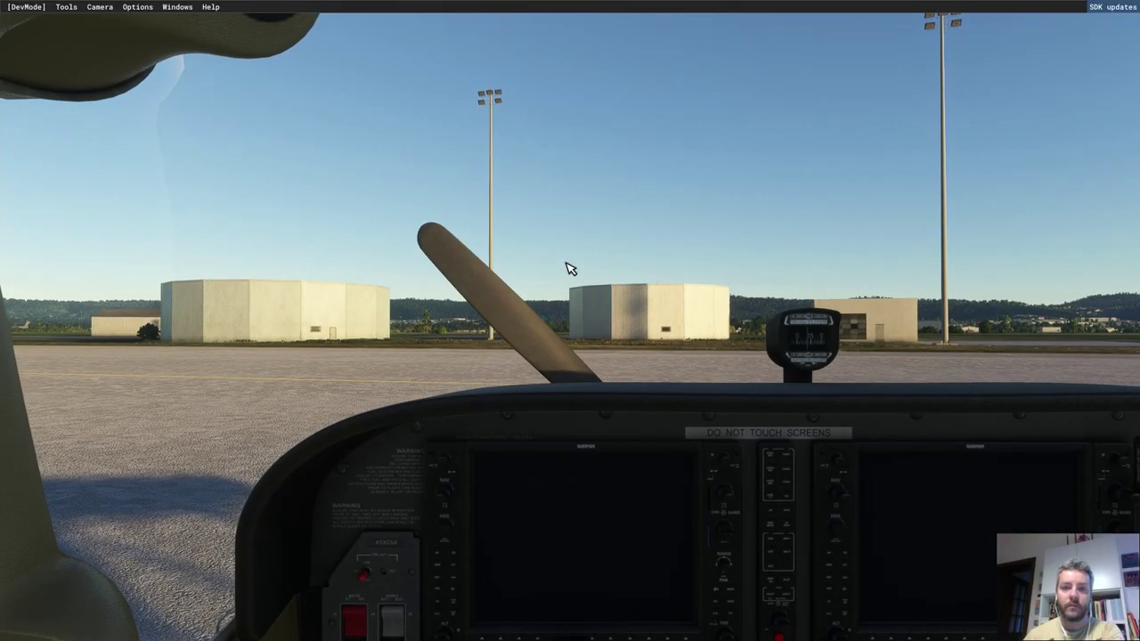
Step: Enable the developer camera and fly it from the parked aircraft to the apron where the transport aircraft were excluded
left_click(100, 7)
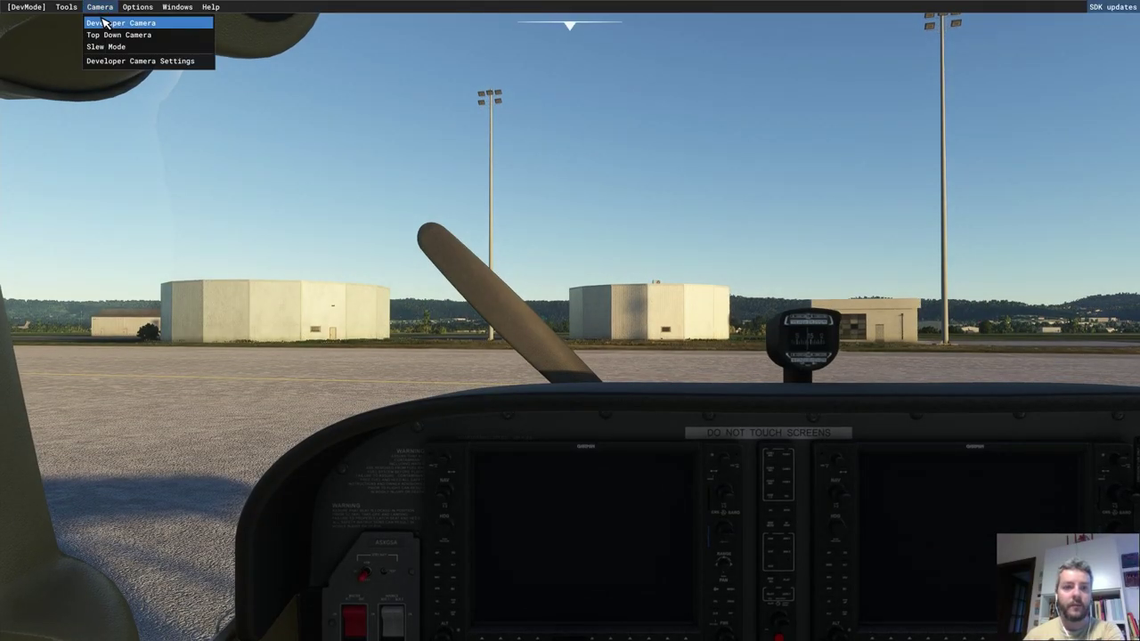
left_click(104, 22)
key("Up")
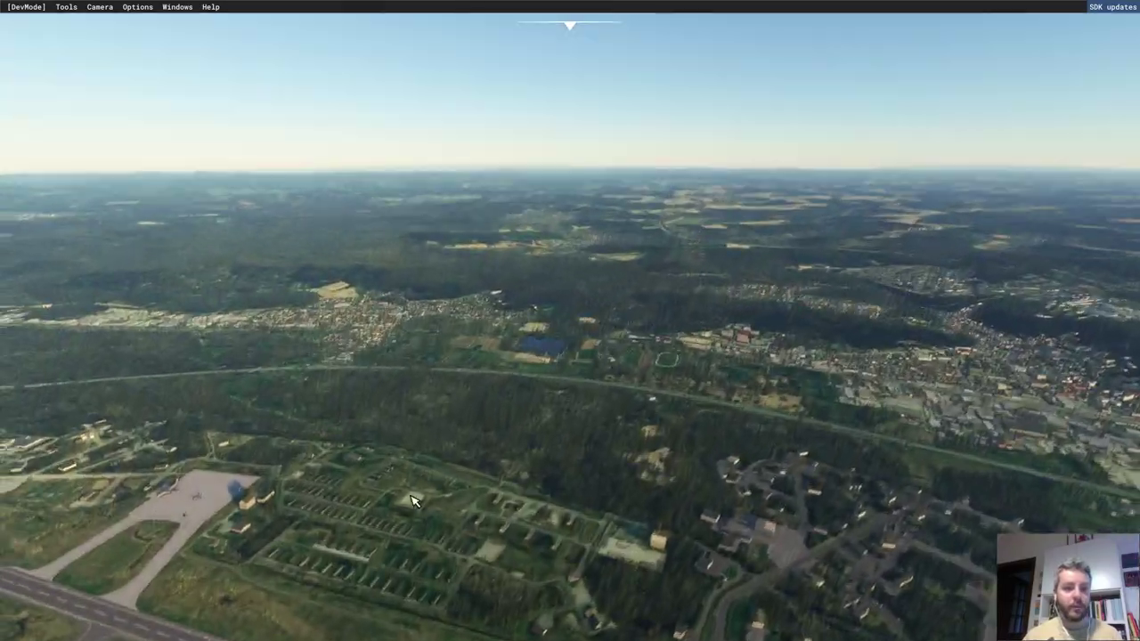
right_click_drag(410, 498, 725, 393)
key("Up")
key("Up")
right_click_drag(539, 353, 758, 325)
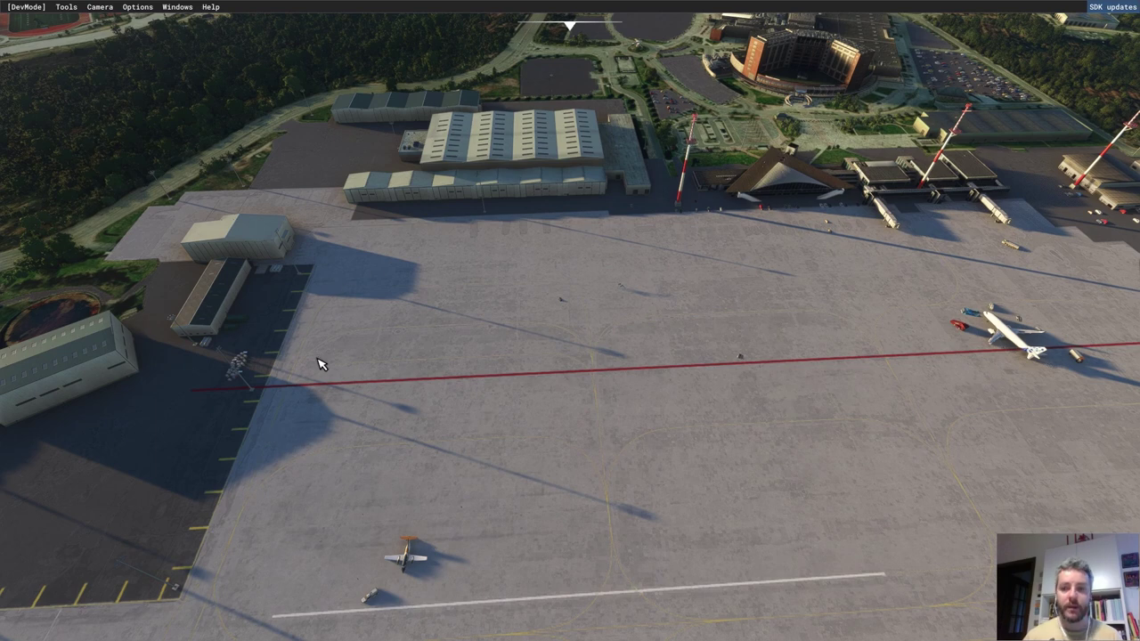
Step: Examine the whole Ramstein apron from above for remaining static aircraft, ending at the excluded parking area by the hangars
key("Down")
right_click_drag(802, 481, 275, 105)
key("Right")
right_click_drag(784, 346, 658, 344)
key("Up")
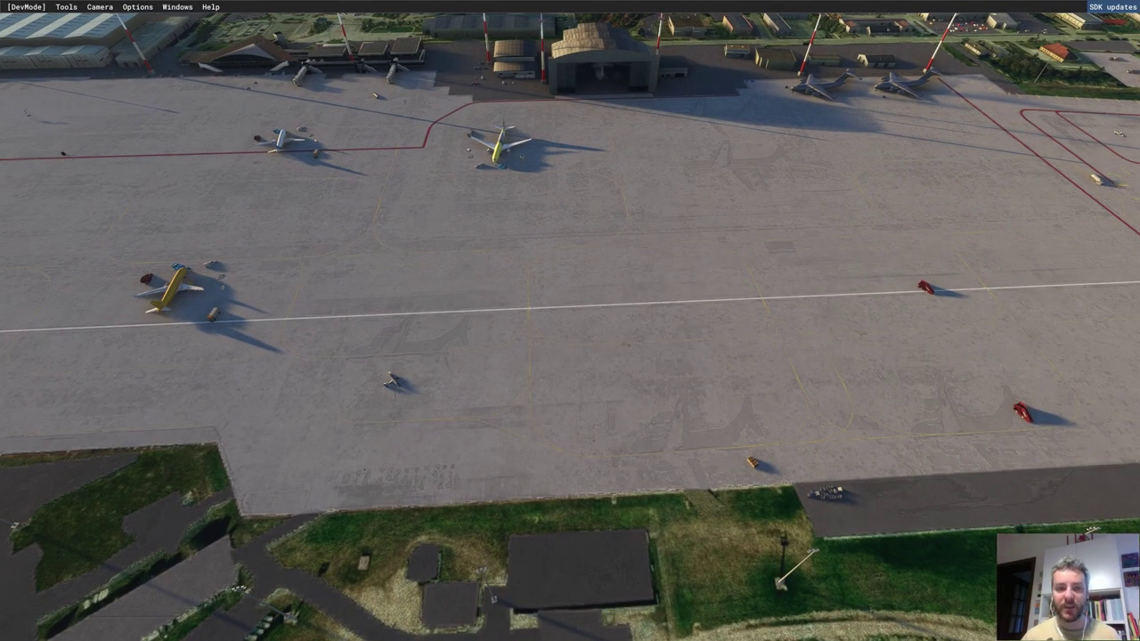
right_click_drag(319, 243, 882, 329)
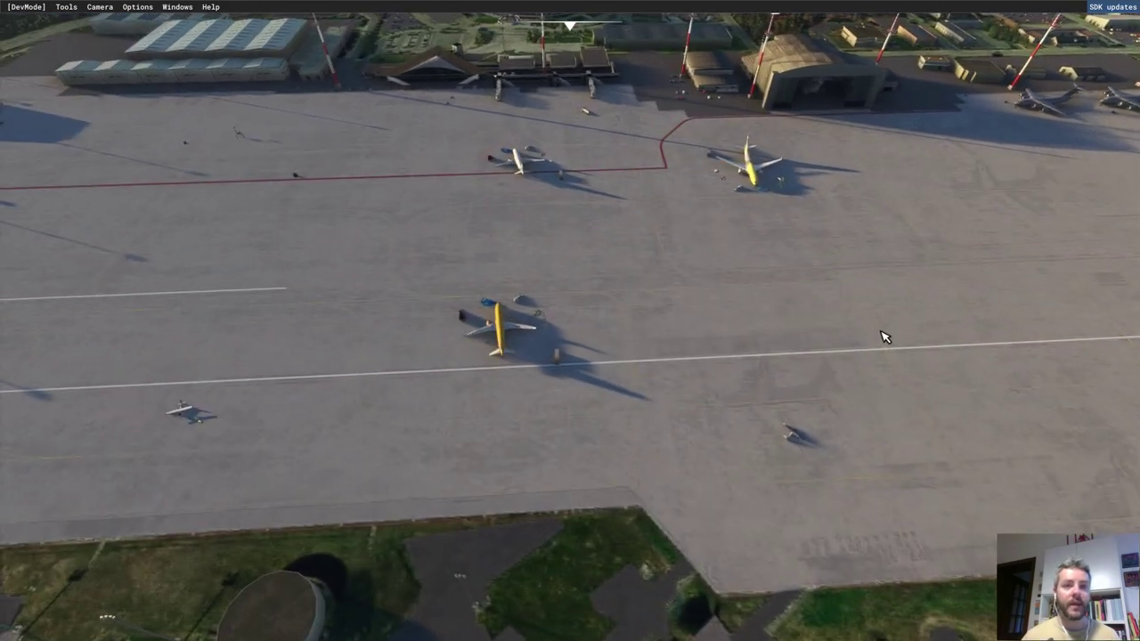
scroll(431, 269, "down", 3)
middle_click_drag(333, 217, 796, 433)
scroll(604, 401, "up", 5)
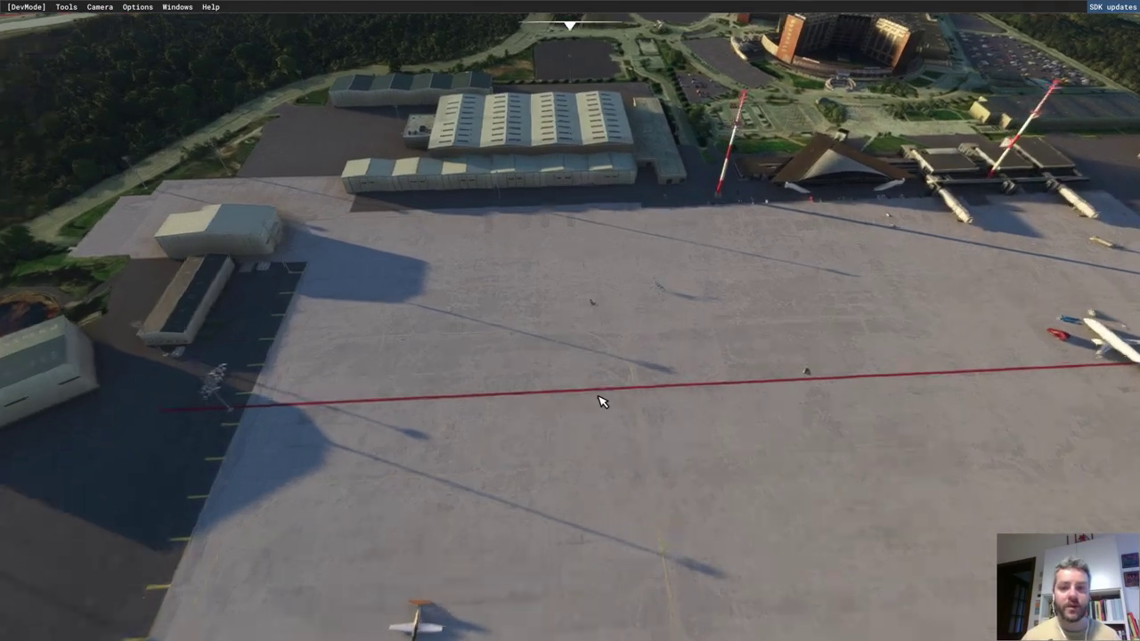
Step: Turn on the terrain debug display of exclusion rectangles and view them across the whole Ramstein apron
left_click(137, 6)
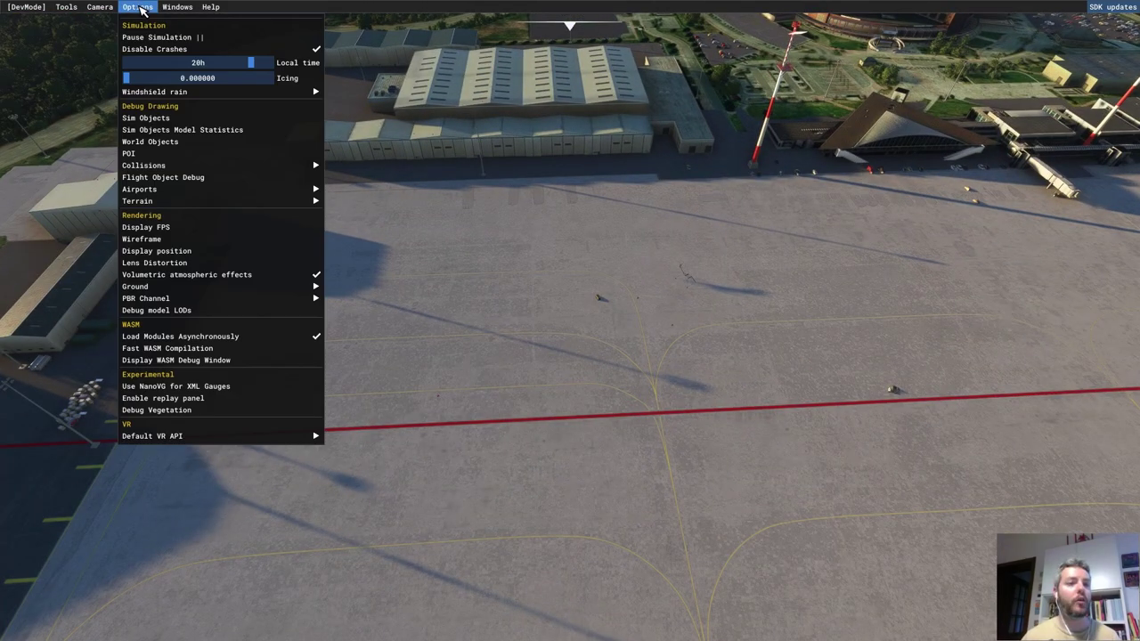
mouse_move(303, 201)
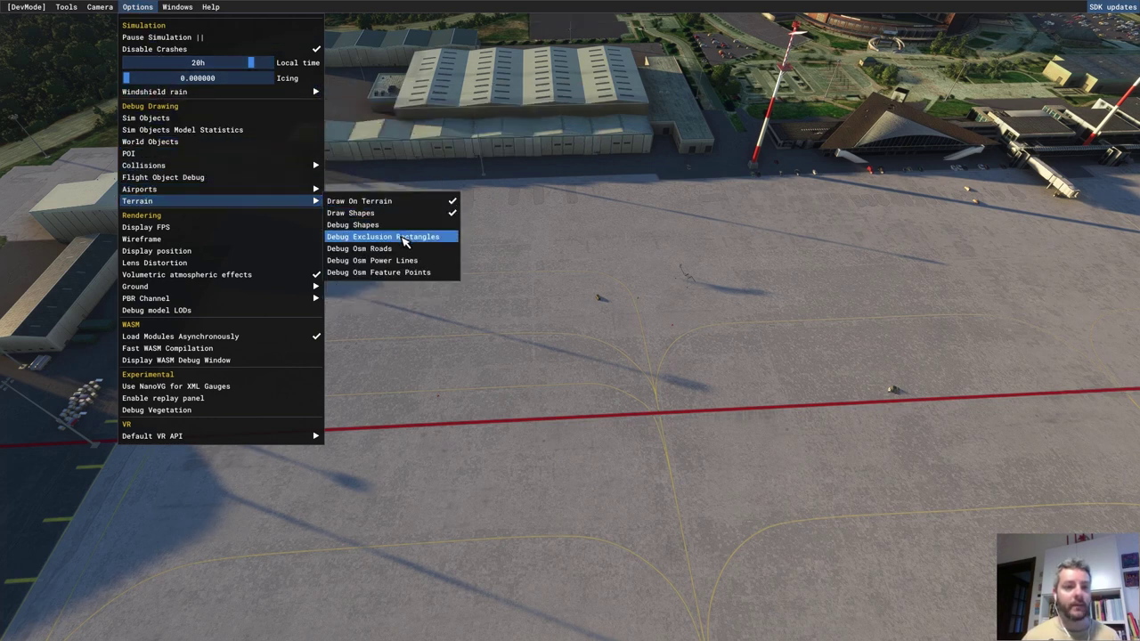
left_click(406, 239)
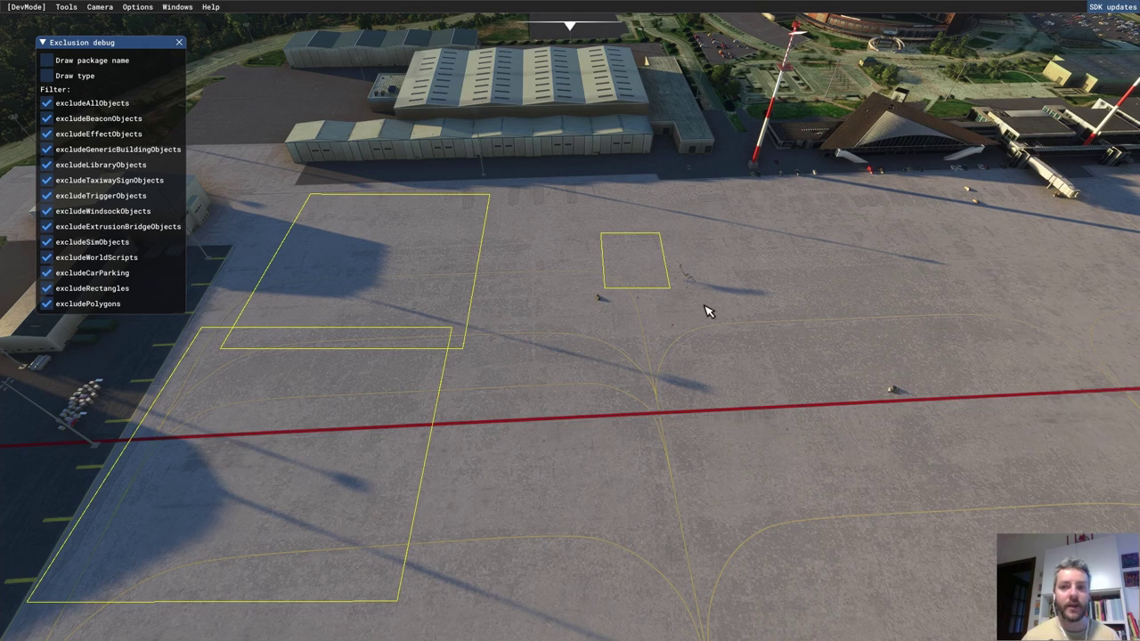
key("s")
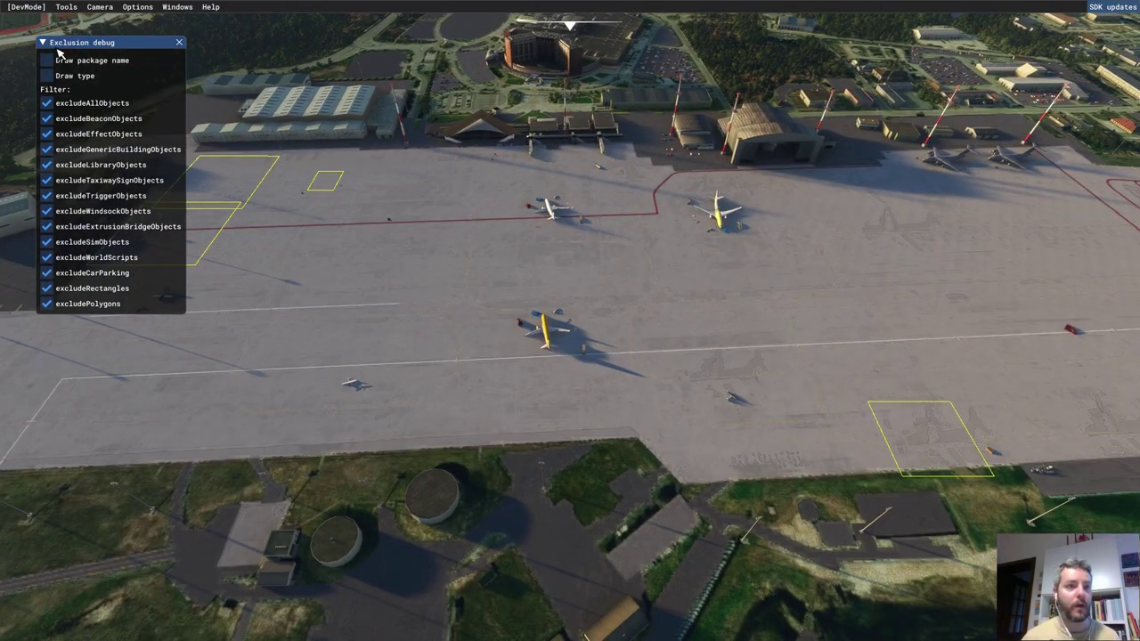
Step: Label the exclusion rectangles with their package names, inspect the one at the apron's grass edge, and close the exclusion debug window
left_click(67, 62)
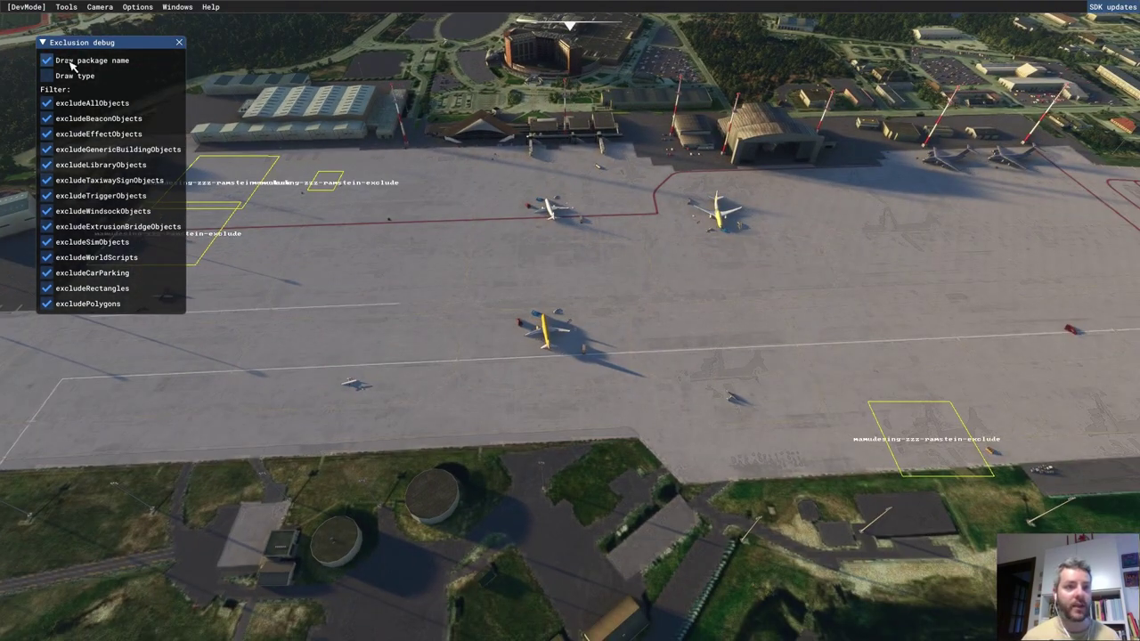
key("w")
key("d")
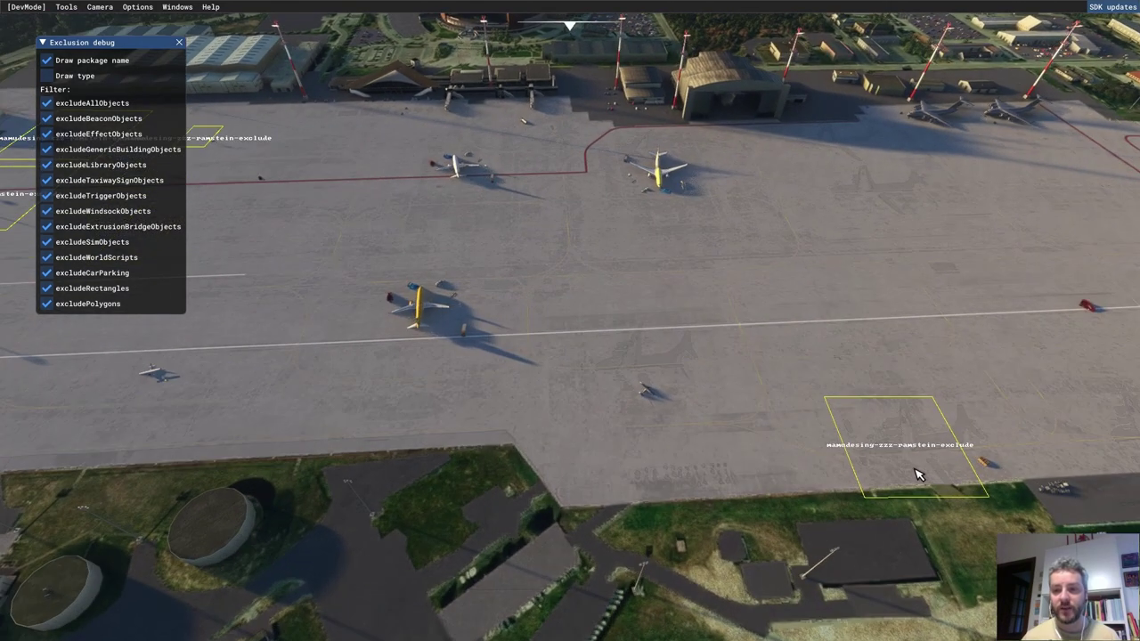
left_click(179, 43)
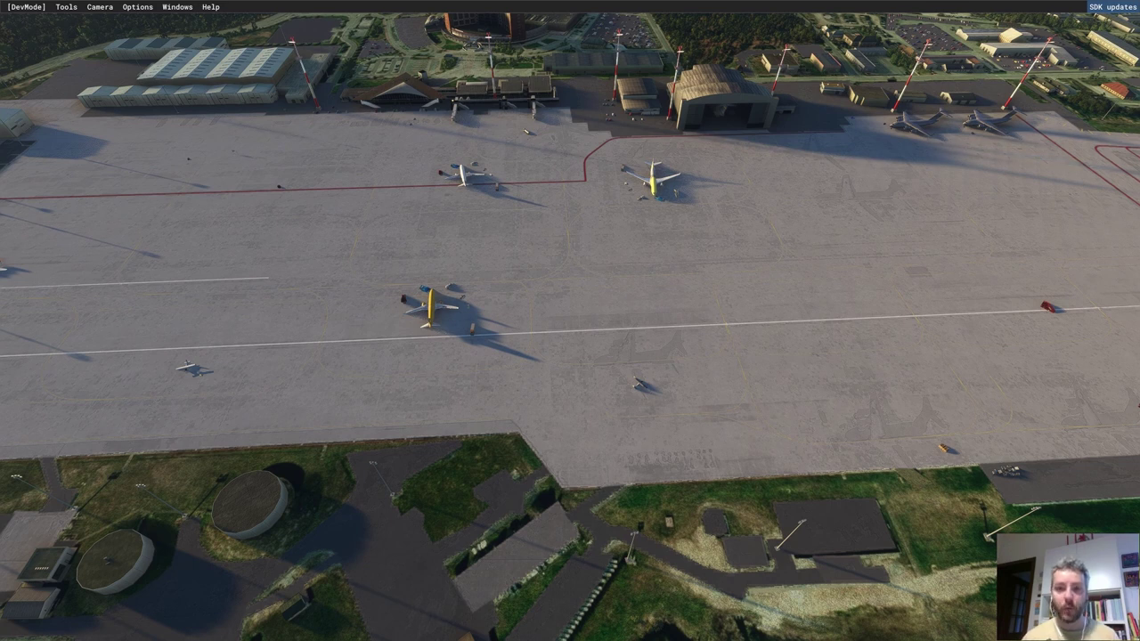
Step: Switch to File Explorer and open Content.xml from the Microsoft.FlightSimulator_8wekyb3d8bbwe LocalCache folder in a maximized Notepad window
key("super+d")
left_click(1128, 162)
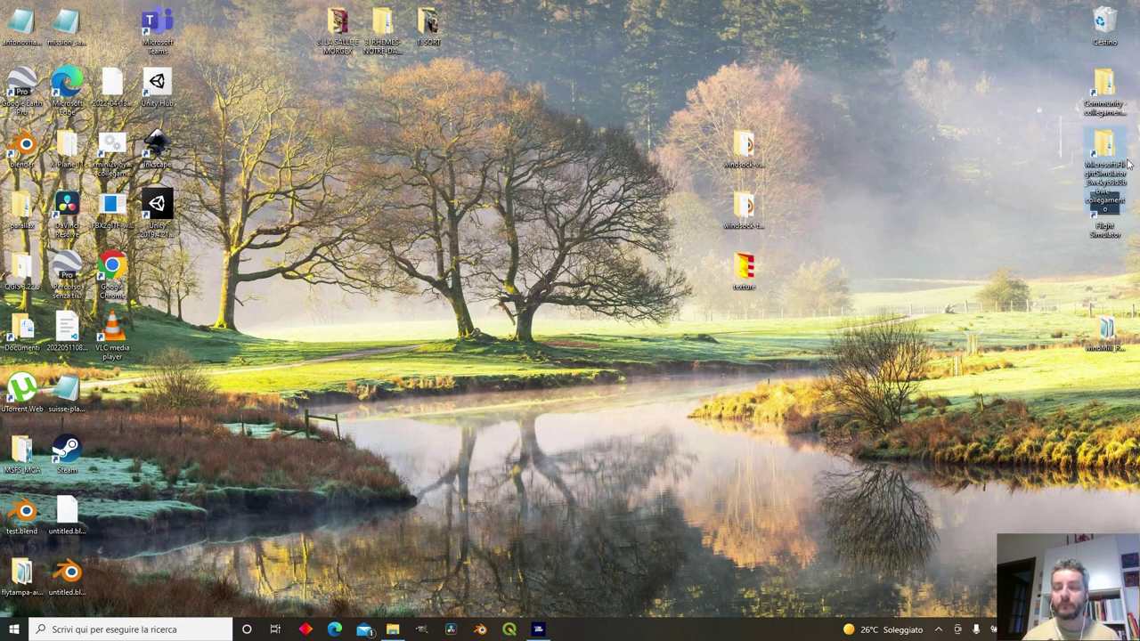
double_click(1127, 163)
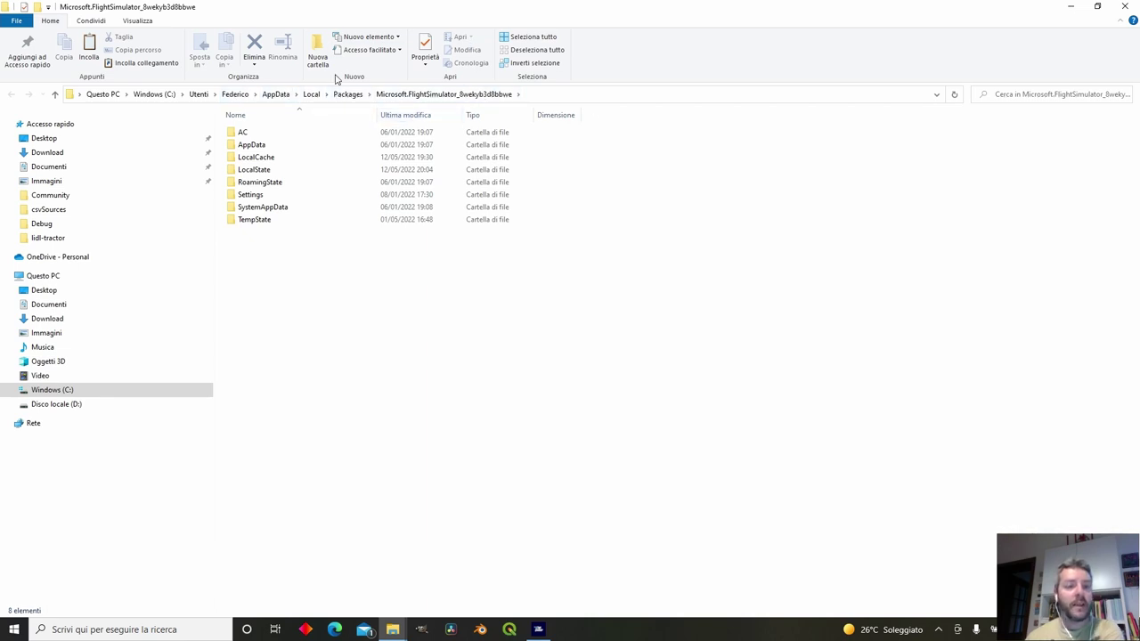
double_click(275, 160)
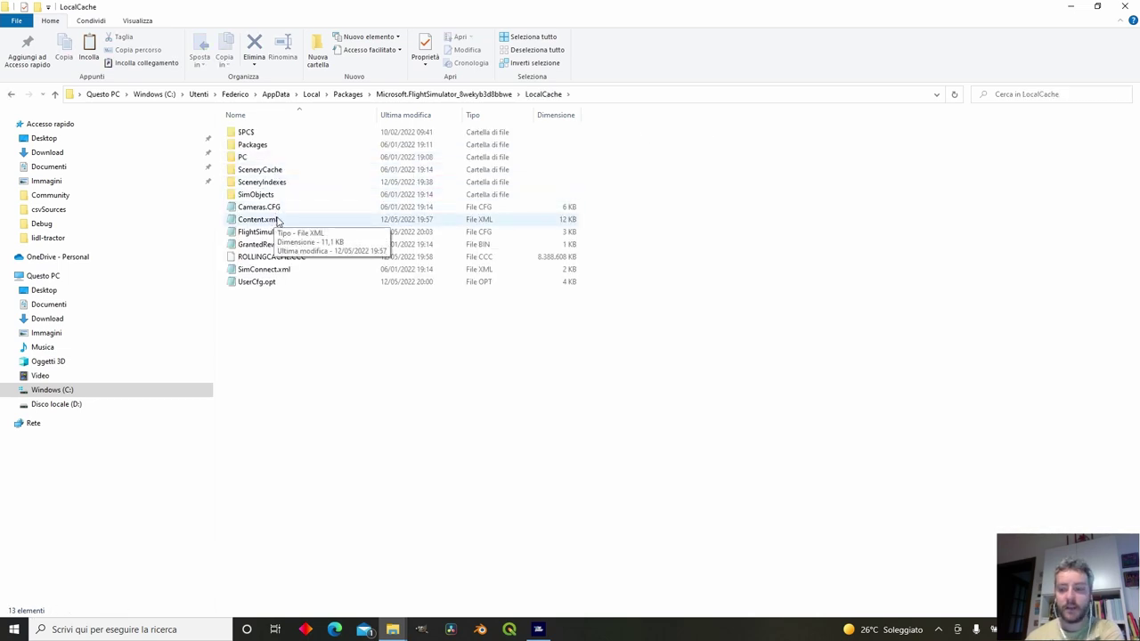
double_click(278, 220)
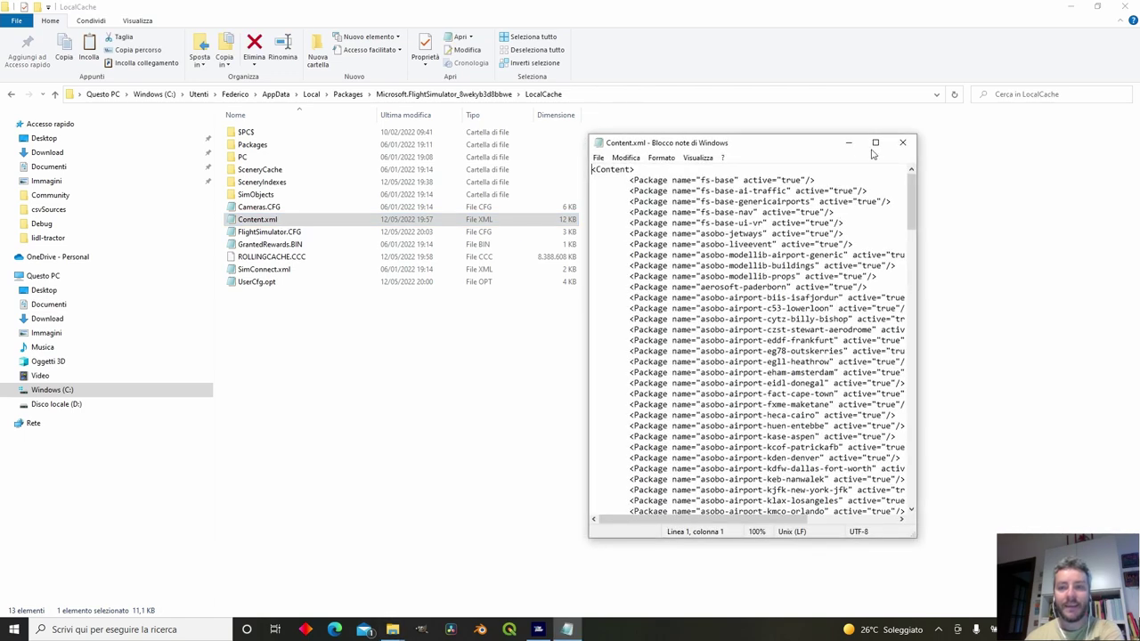
left_click(874, 143)
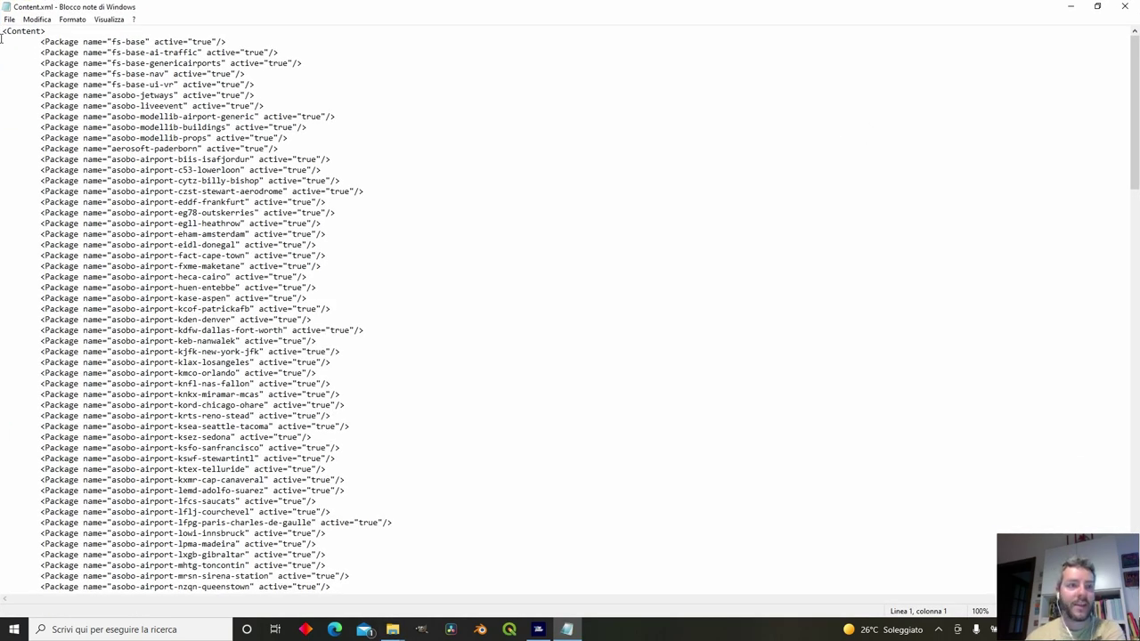
Step: Examine the package load order in Content.xml, from the fs-base and asobo entries down to the first Community packages
left_click_drag(41, 42, 392, 310)
left_click(392, 310)
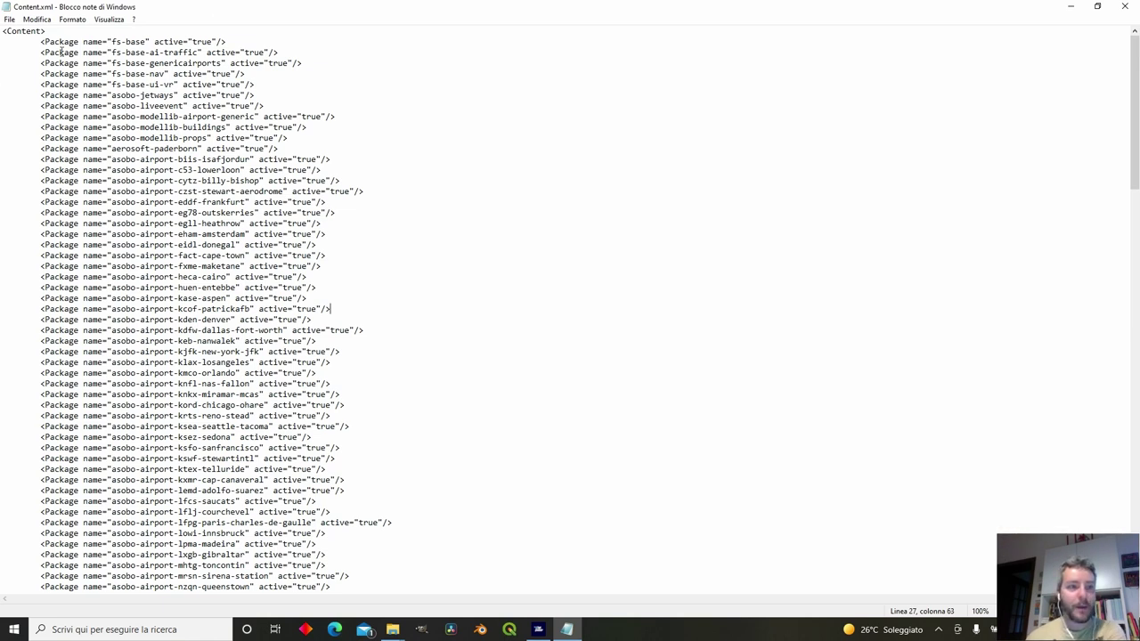
left_click(332, 115)
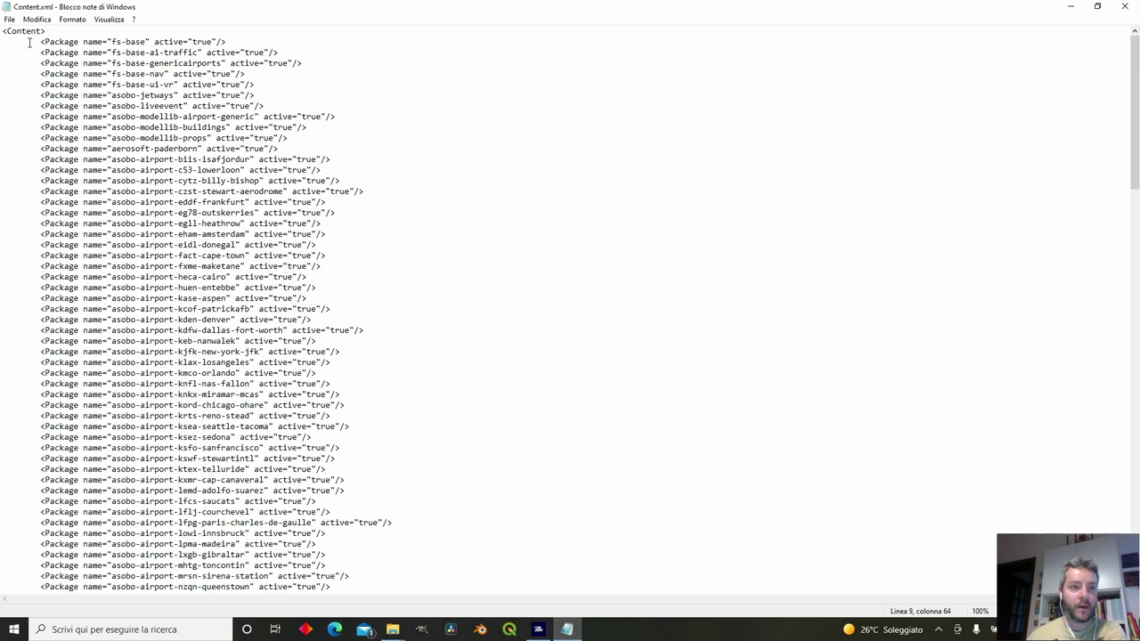
left_click_drag(30, 42, 338, 88)
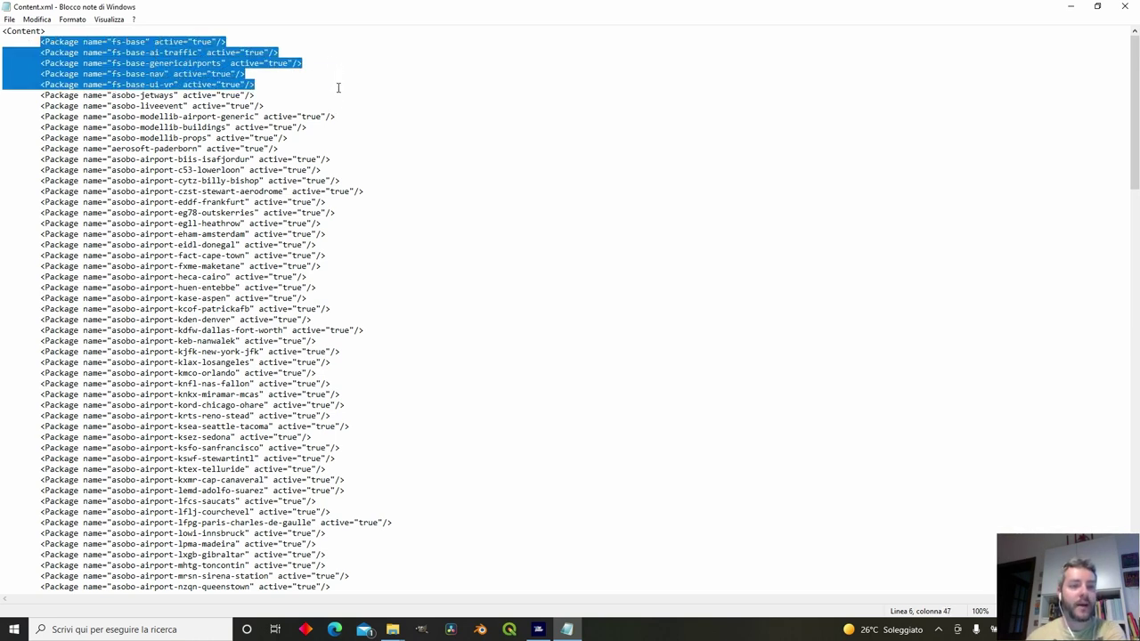
left_click(34, 94)
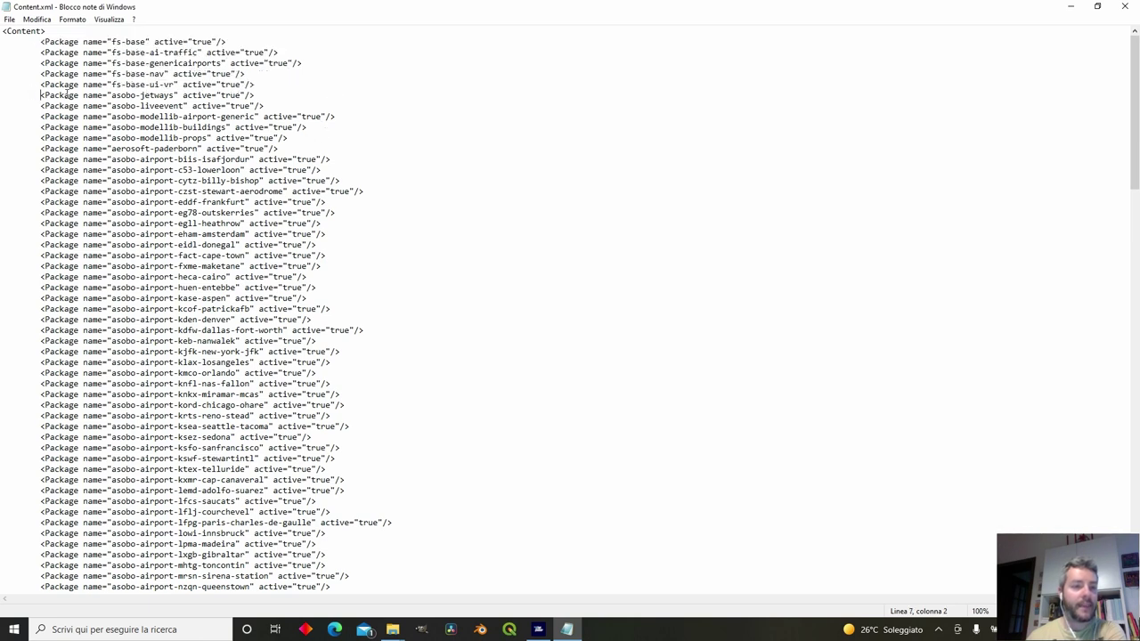
left_click_drag(34, 98, 436, 184)
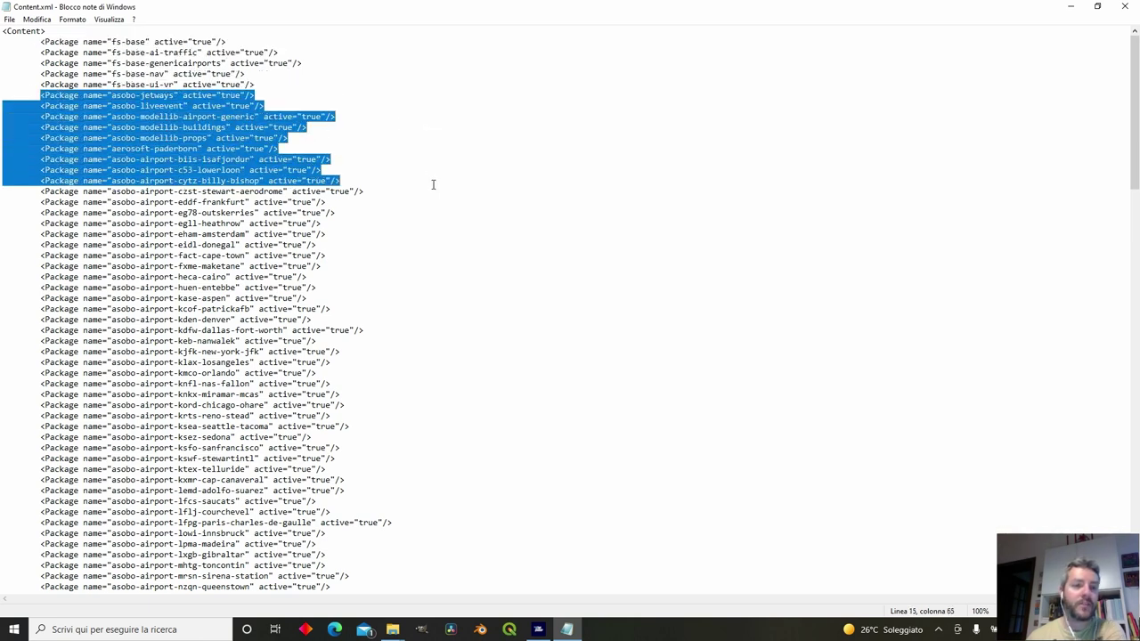
scroll(433, 184, "down", 2)
scroll(433, 184, "down", 13)
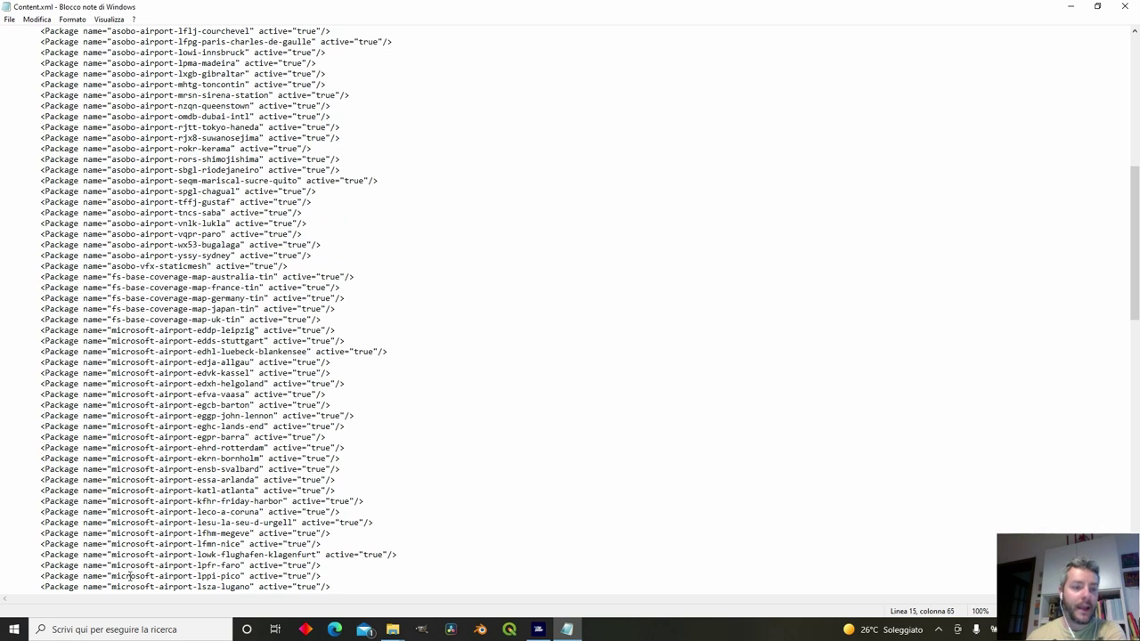
scroll(289, 335, "down", 20)
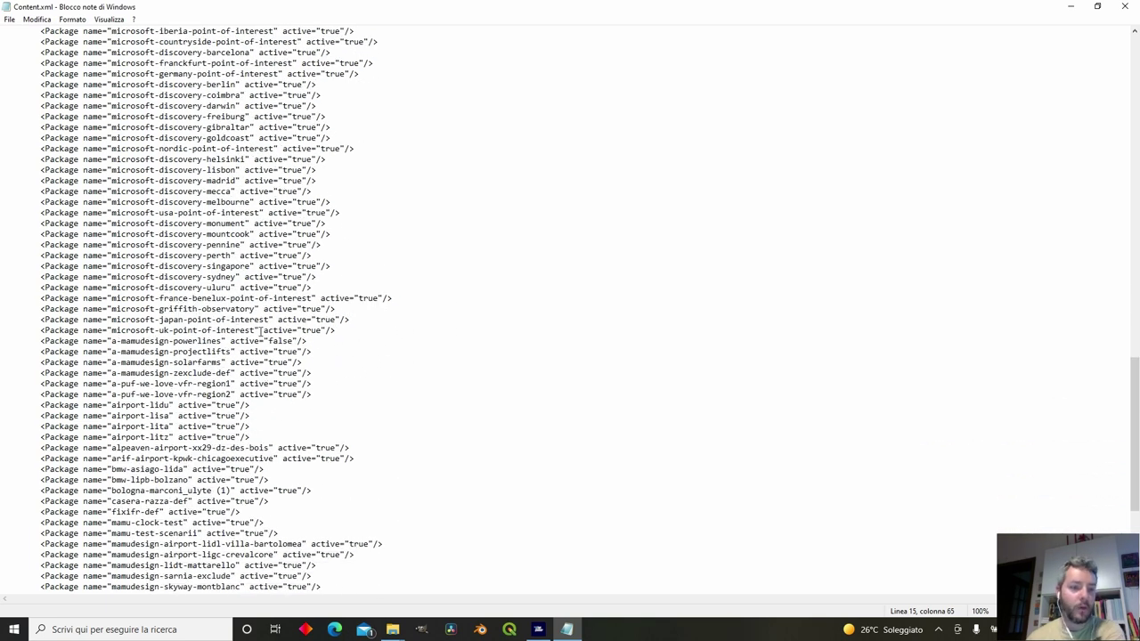
Step: Examine how the "a-" name prefix orders the Community packages from a-mamudesign-powerlines to a-puf-we-love-vfr-region2
left_click_drag(37, 351, 386, 352)
left_click(386, 352)
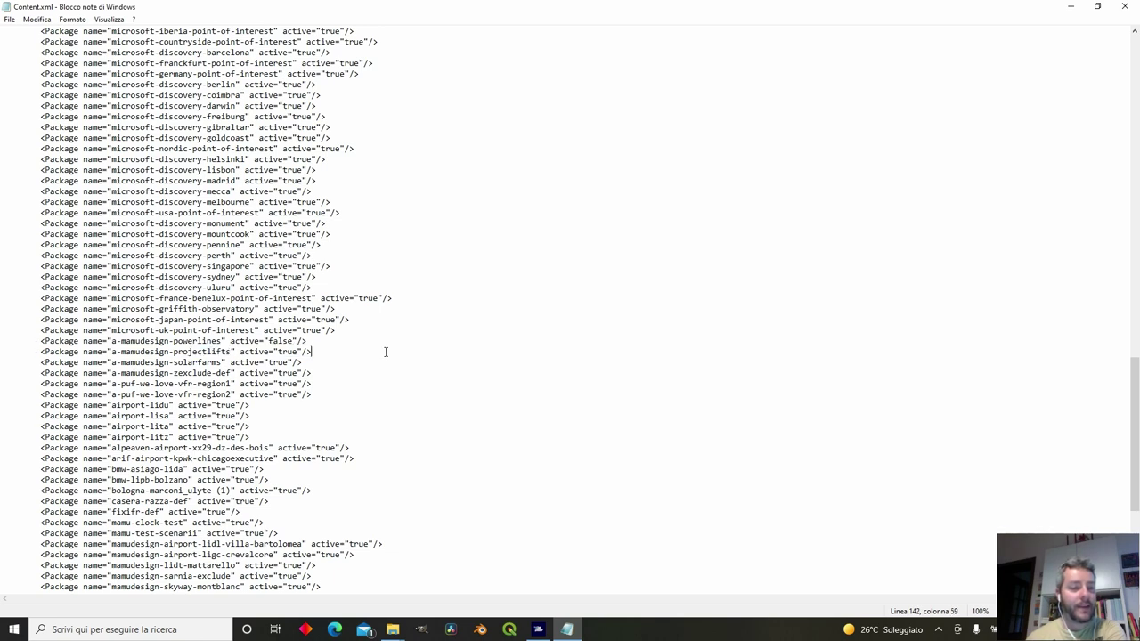
left_click_drag(32, 344, 338, 346)
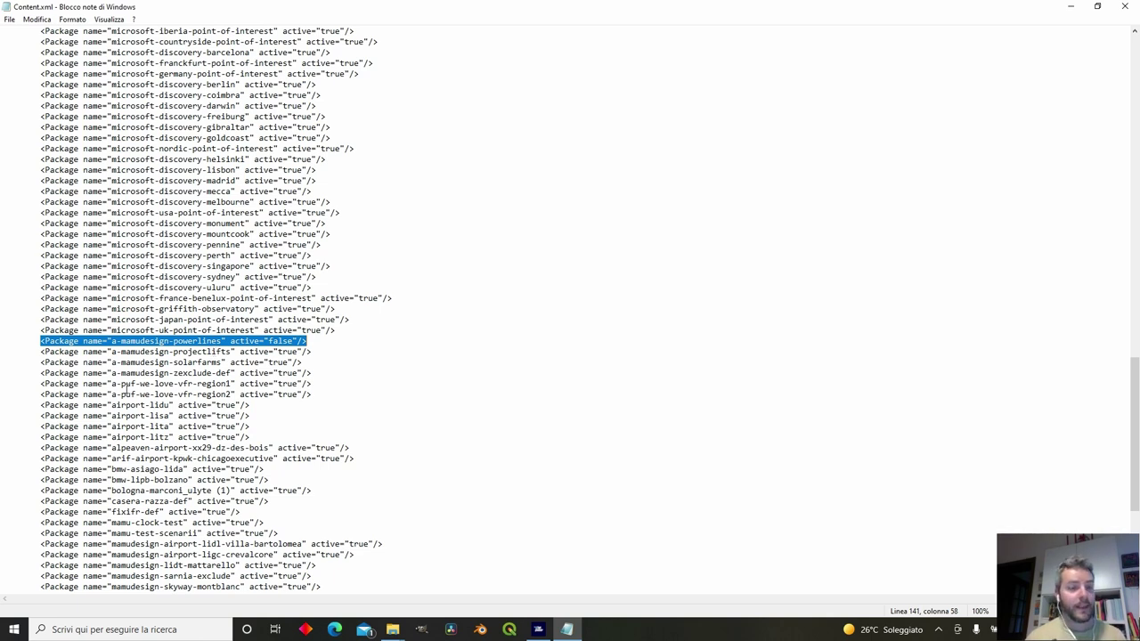
left_click_drag(109, 383, 228, 394)
left_click(235, 394)
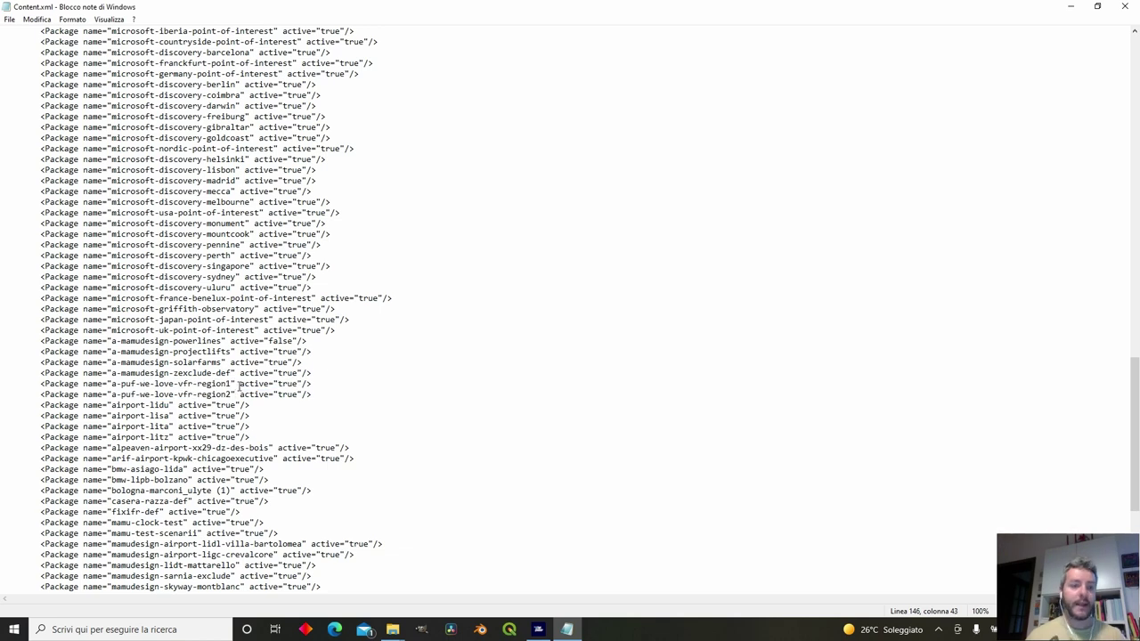
left_click_drag(36, 353, 314, 394)
left_click(346, 397)
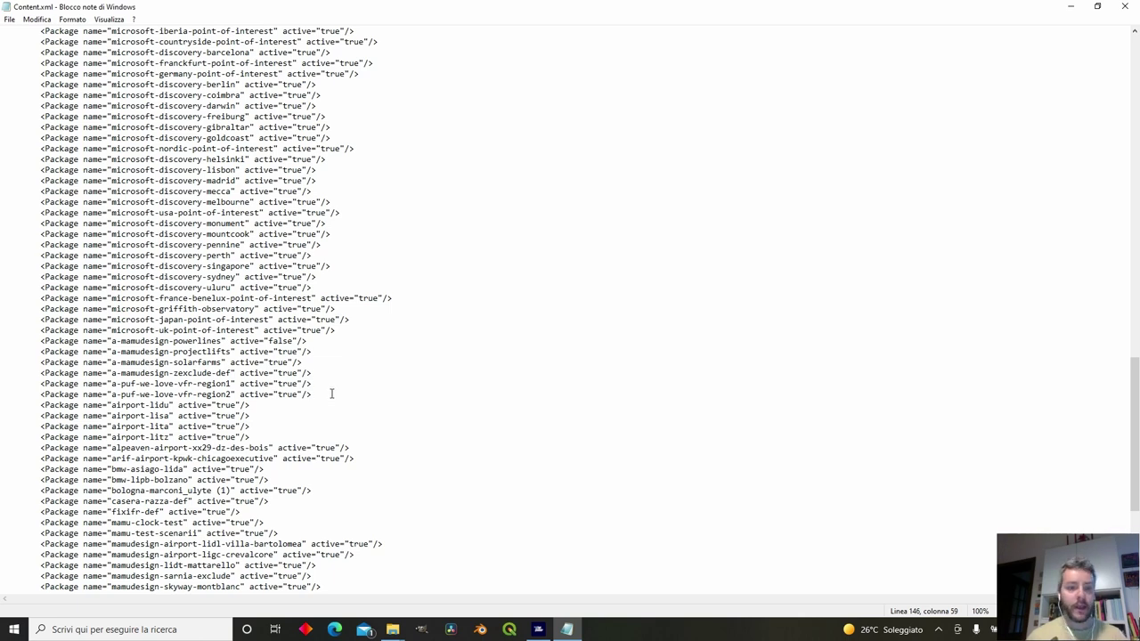
left_click_drag(326, 393, 16, 343)
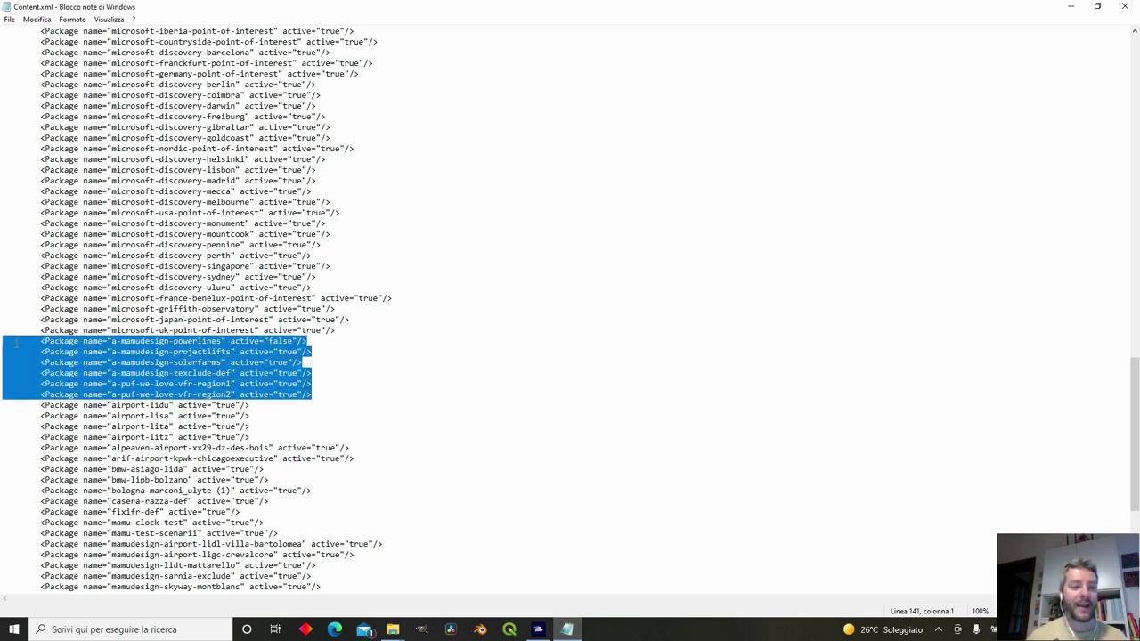
left_click(117, 341)
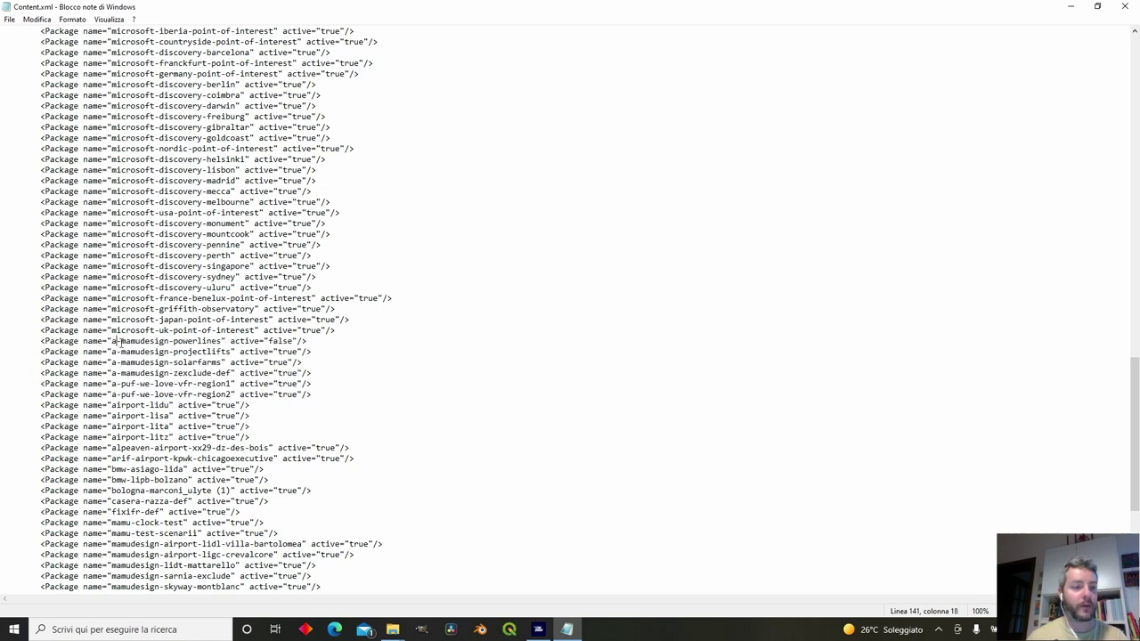
left_click_drag(110, 343, 123, 343)
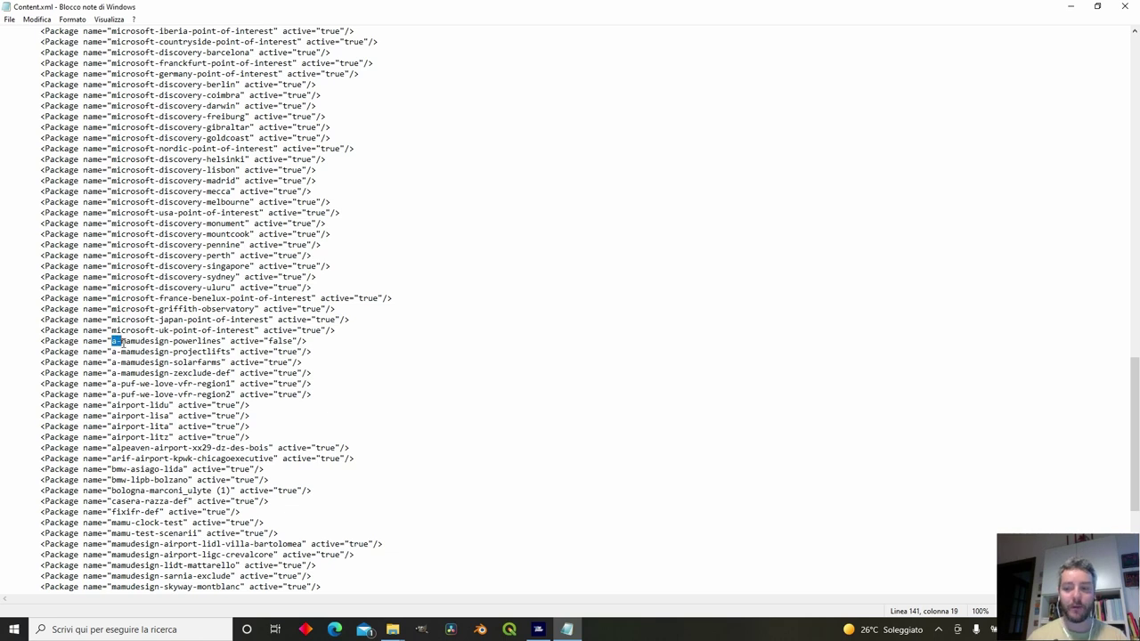
left_click(125, 343)
left_click_drag(29, 341, 326, 397)
left_click(326, 397)
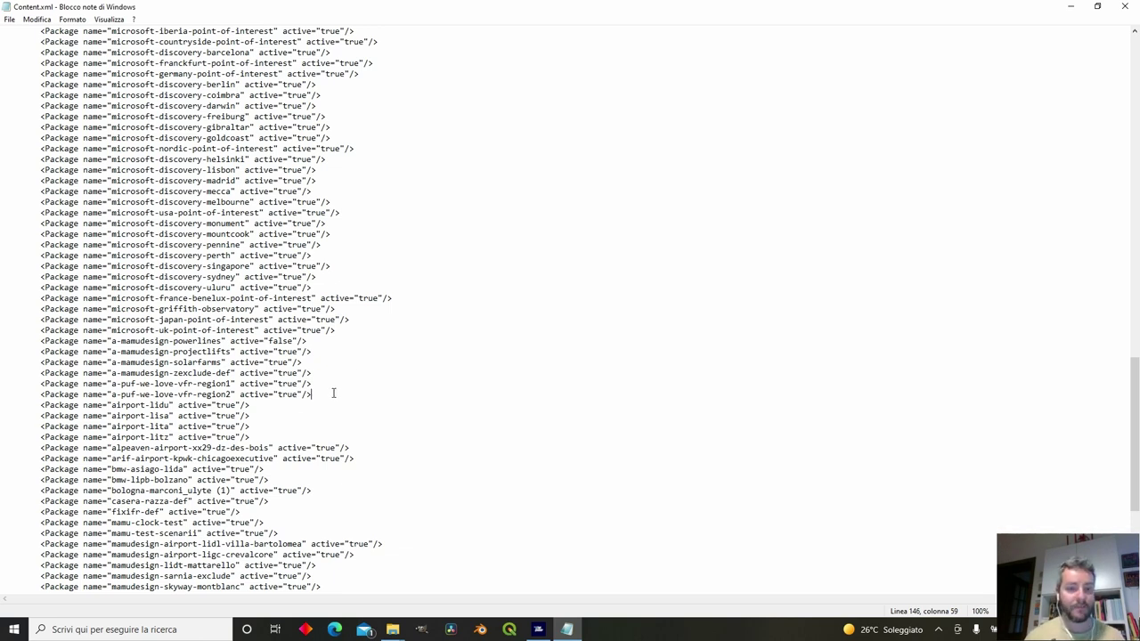
left_click_drag(333, 394, 2, 340)
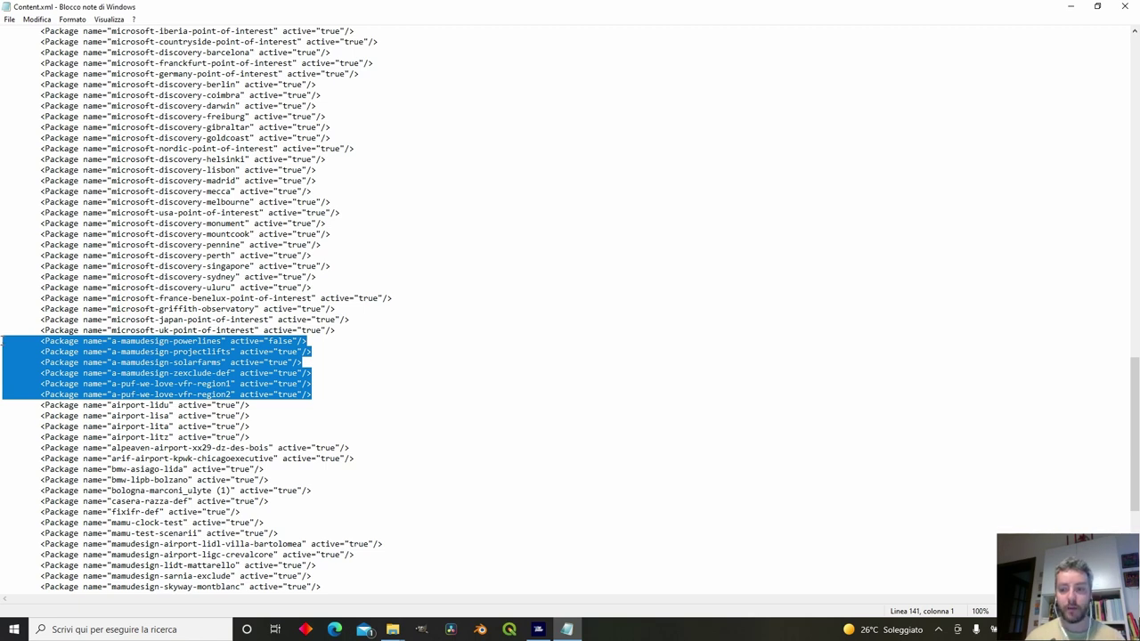
Step: Compare the positions of the mamudesing-zzz-ramstein-exclude and gsdovah_ramsteinab-static-enhancement entries near the end of the package list
scroll(296, 437, "down", 1)
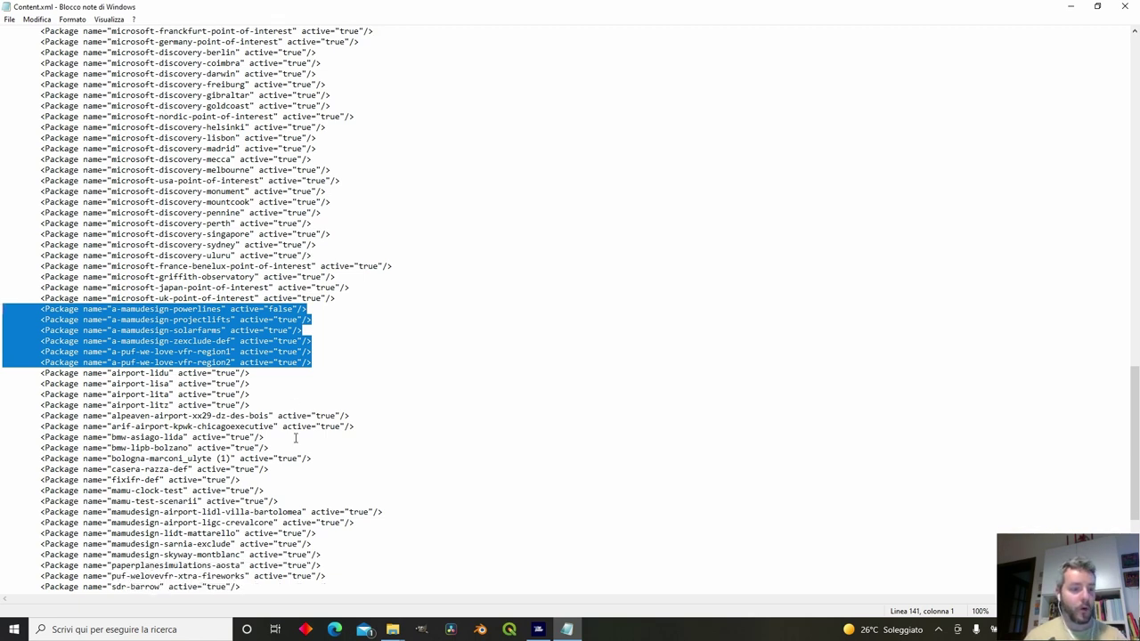
left_click(274, 393)
scroll(125, 342, "down", 7)
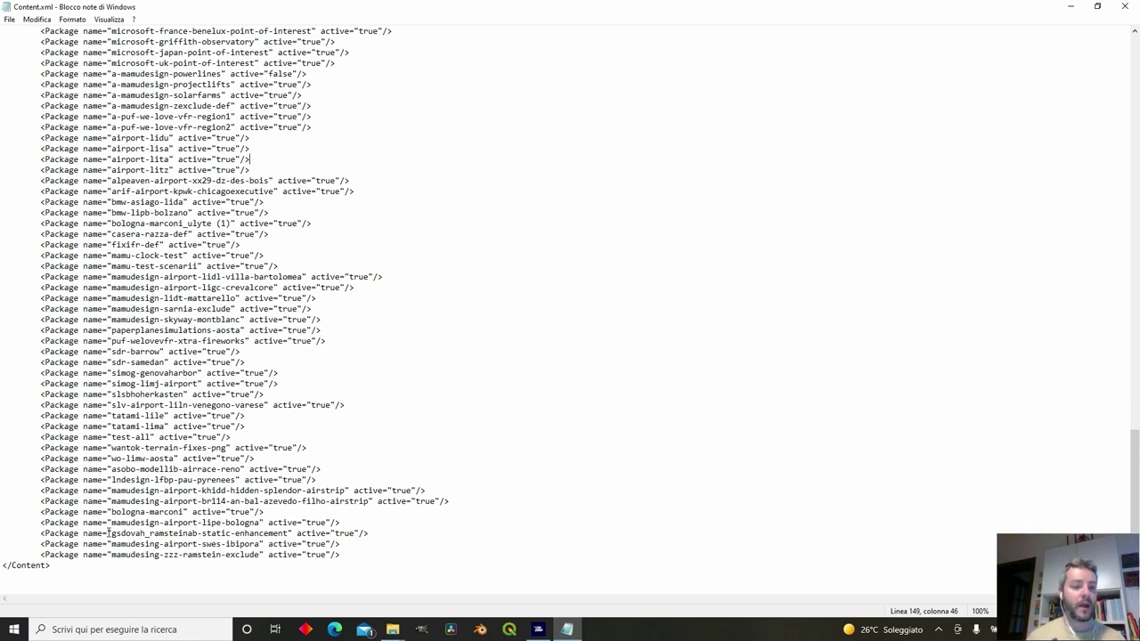
left_click_drag(371, 554, 12, 550)
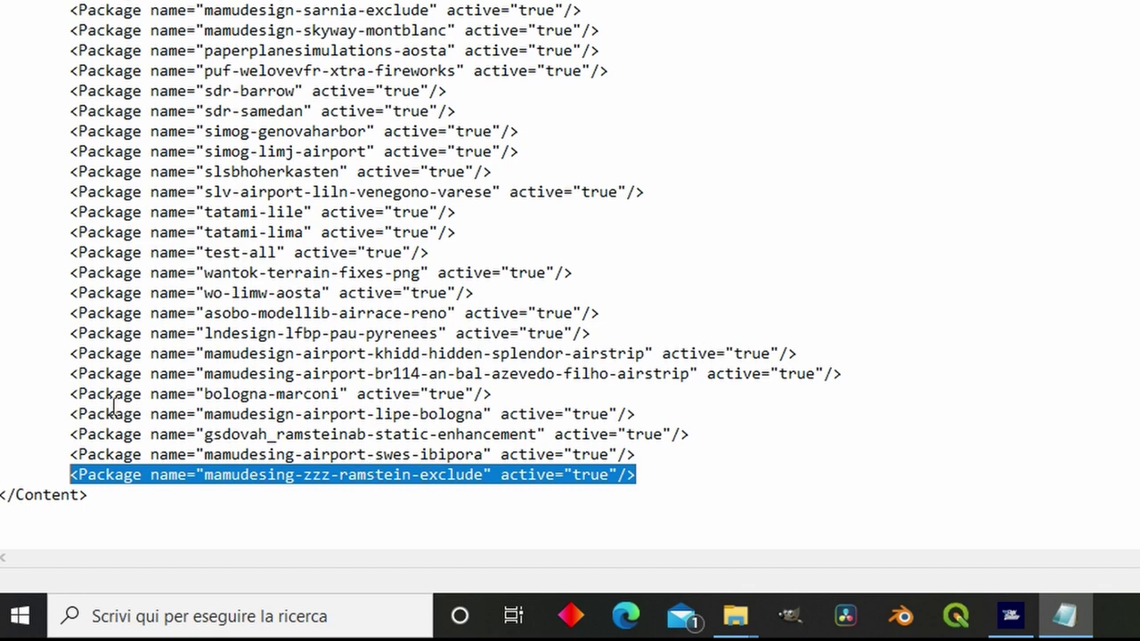
left_click_drag(53, 431, 715, 425)
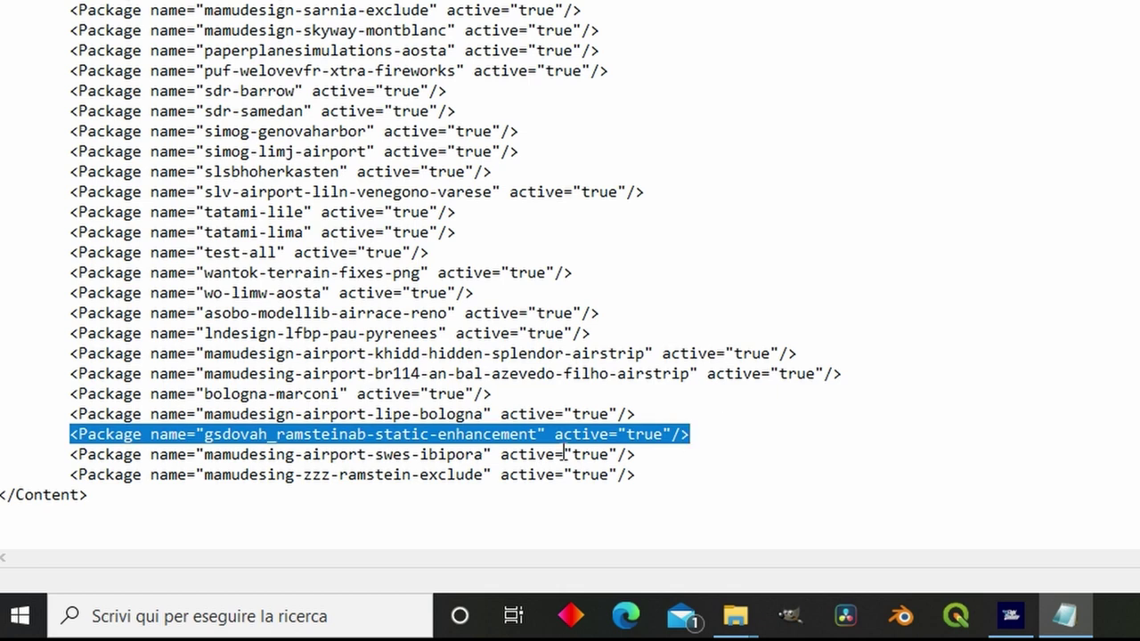
Step: Move the mamudesing-zzz-ramstein-exclude line to directly below the bologna-marconi entry
left_click_drag(653, 475, 72, 473)
key("ctrl+x")
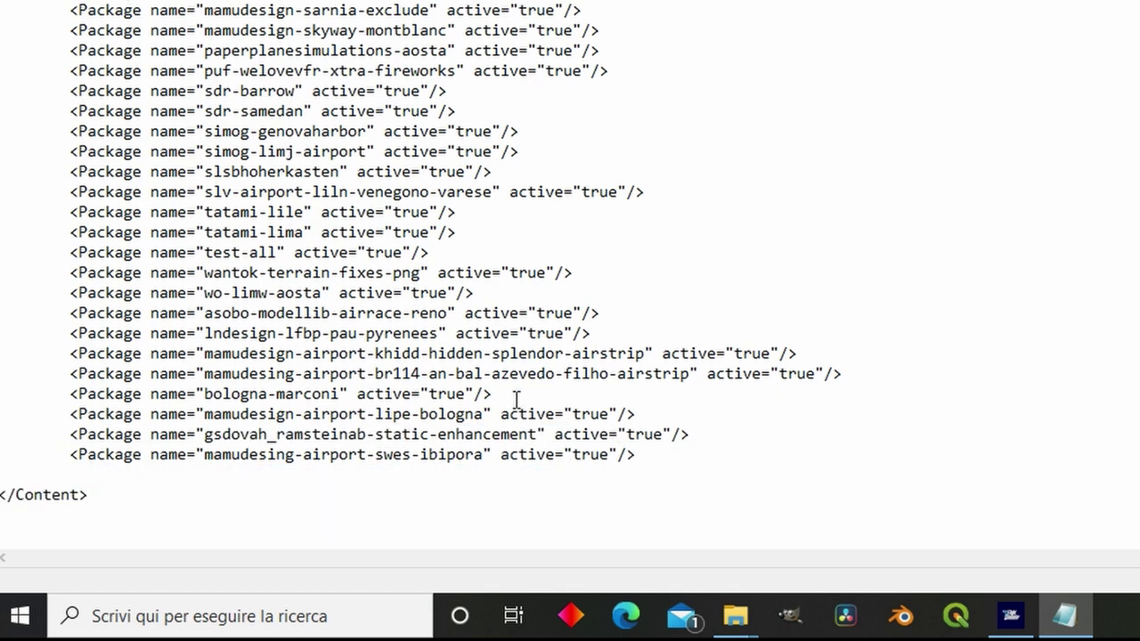
left_click(520, 396)
key("Return")
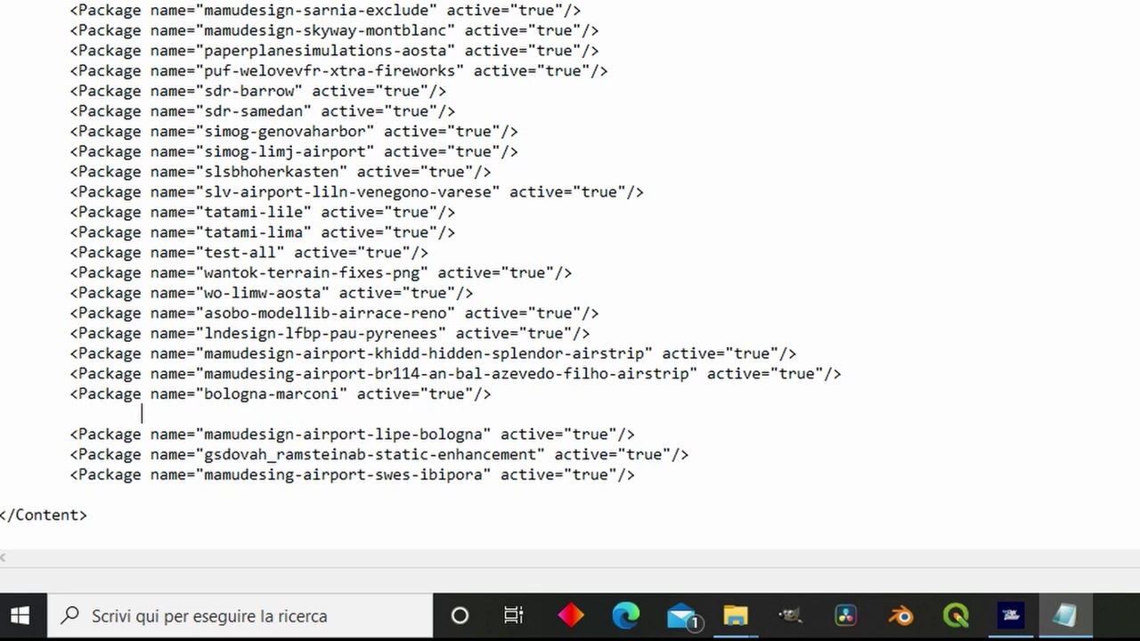
key("ctrl+v")
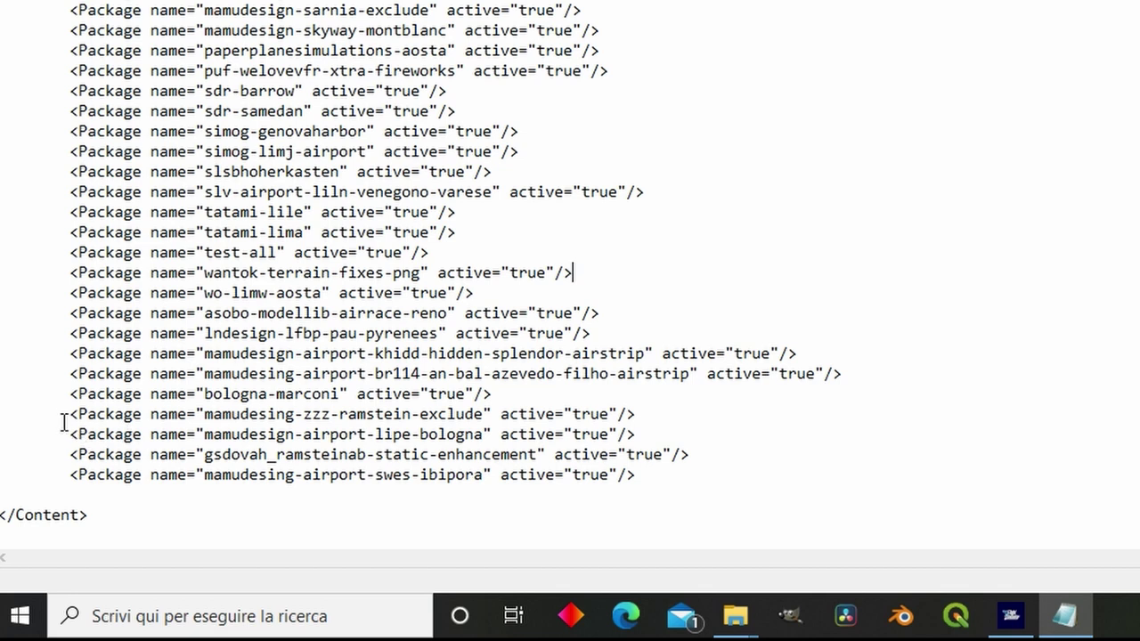
Step: Compare the position of the mamudesing-zzz-ramstein-exclude entry with the gsdovah_ramsteinab-static-enhancement entry in the package list
left_click_drag(66, 414, 731, 445)
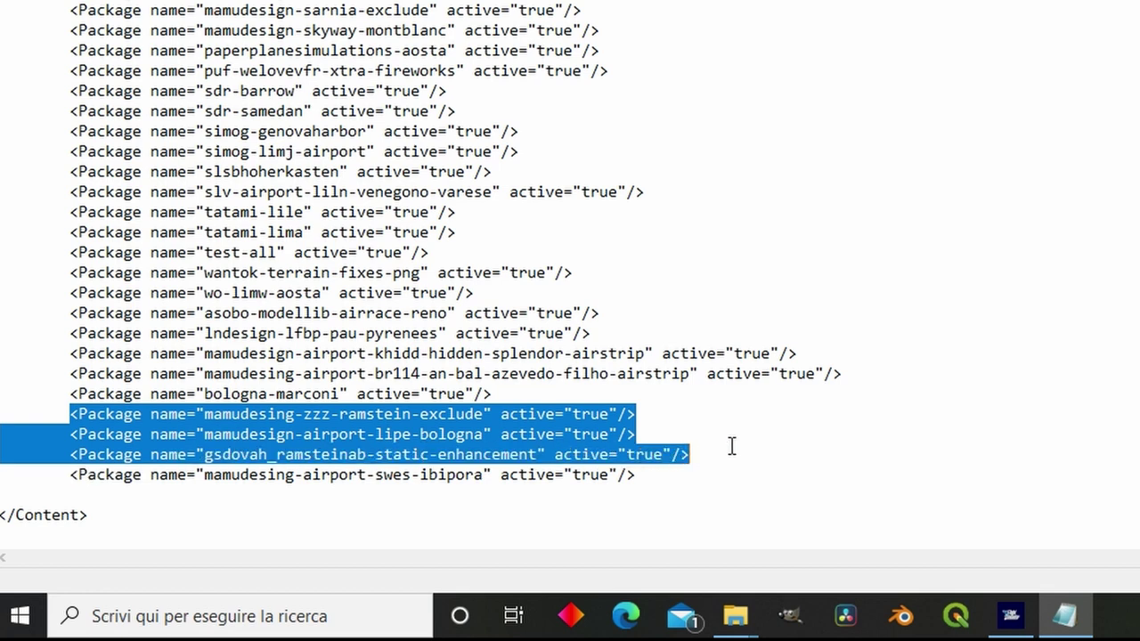
left_click(732, 445)
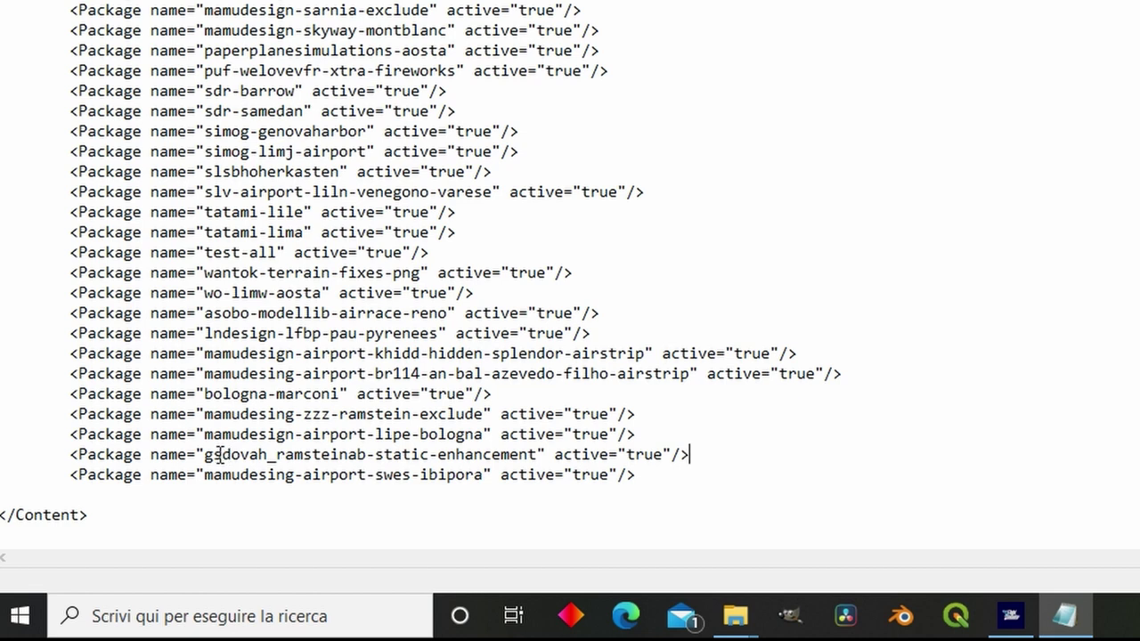
left_click_drag(224, 456, 713, 461)
left_click(715, 461)
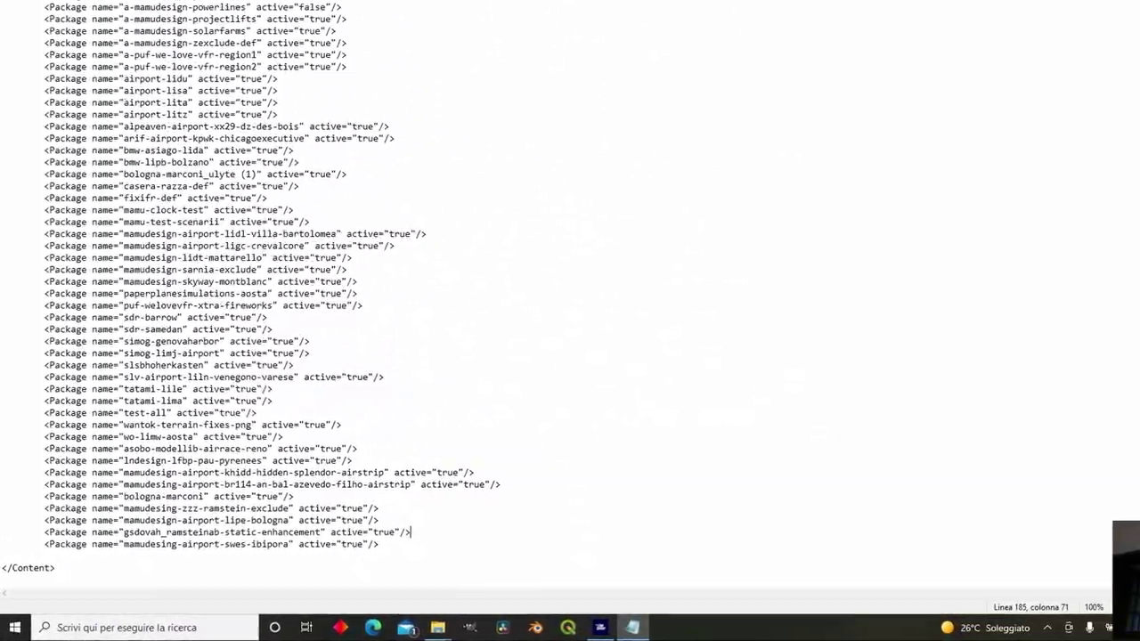
Step: Close Content.xml without saving the changes, switch to the flight simulator and exit the flight to the main menu
key("alt+F4")
left_click(665, 283)
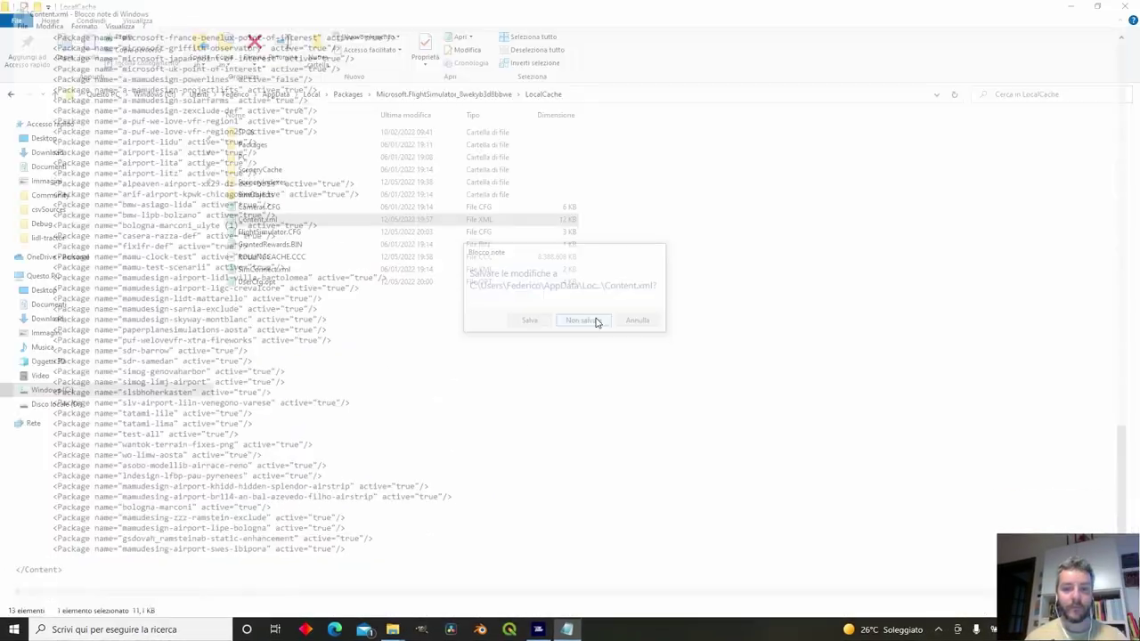
left_click(538, 630)
key("Escape")
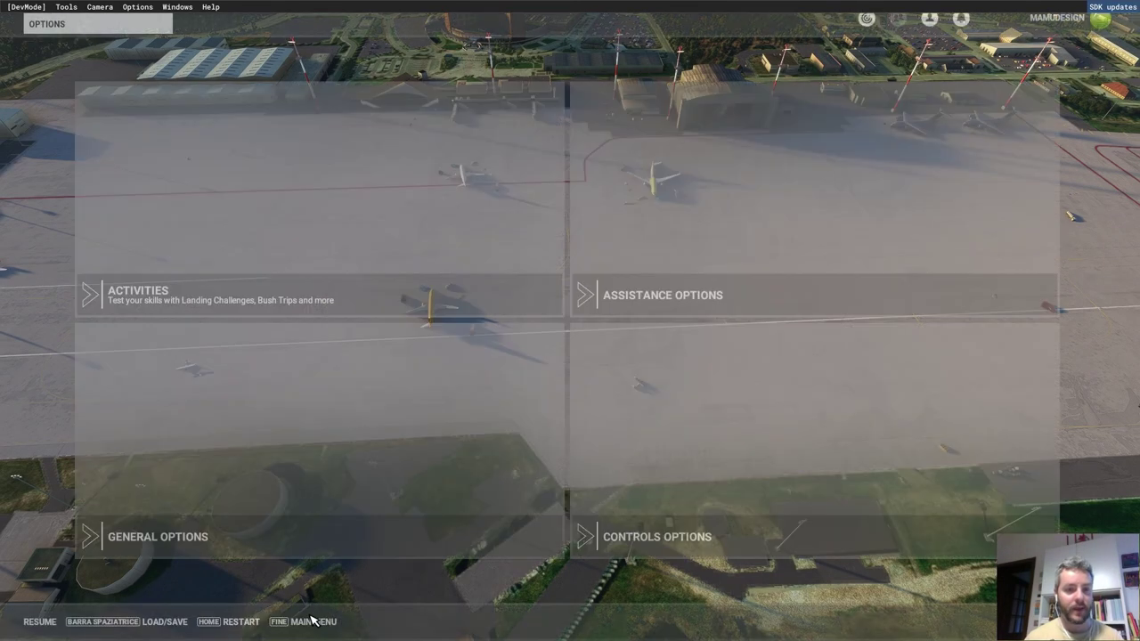
left_click(305, 622)
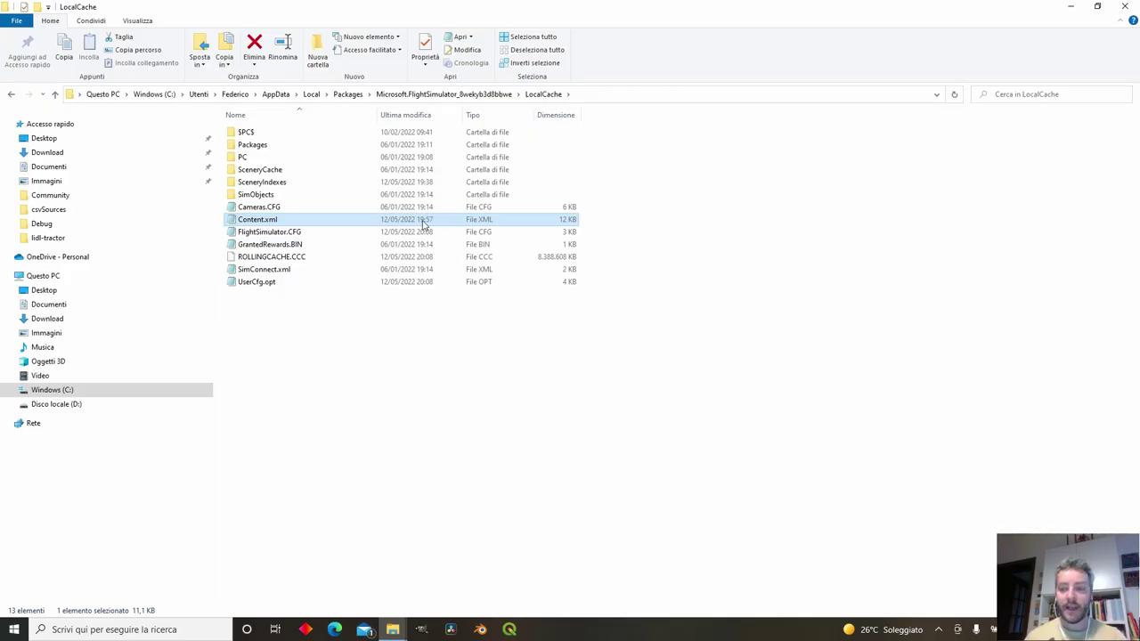
Step: Delete Content.xml from the LocalCache folder and all files inside its SceneryIndexes subfolder
key("Delete")
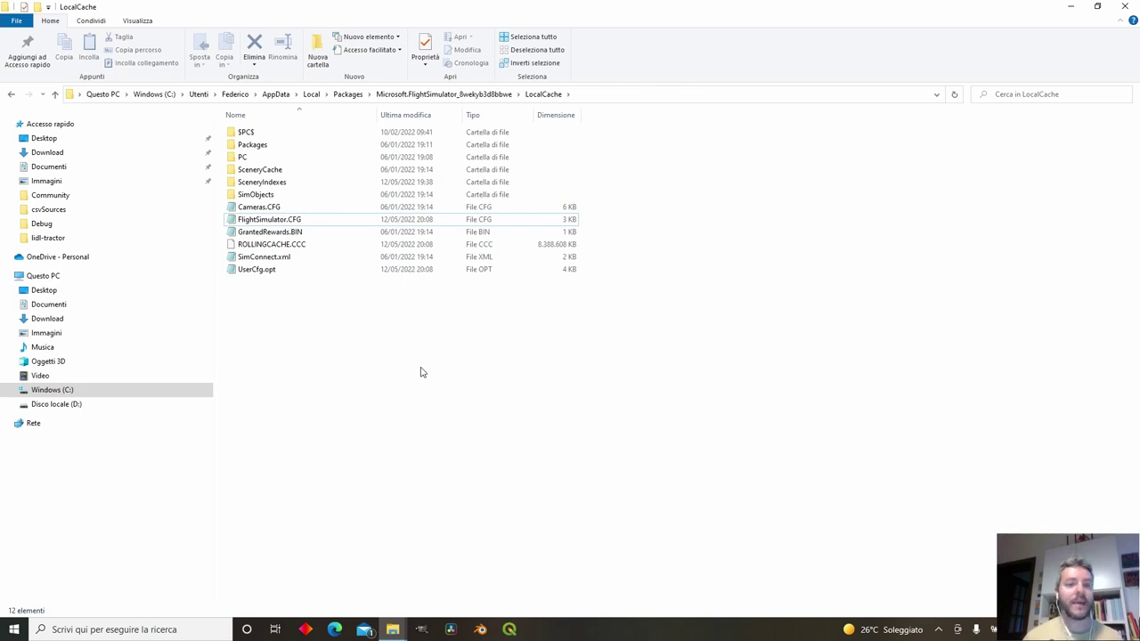
double_click(289, 182)
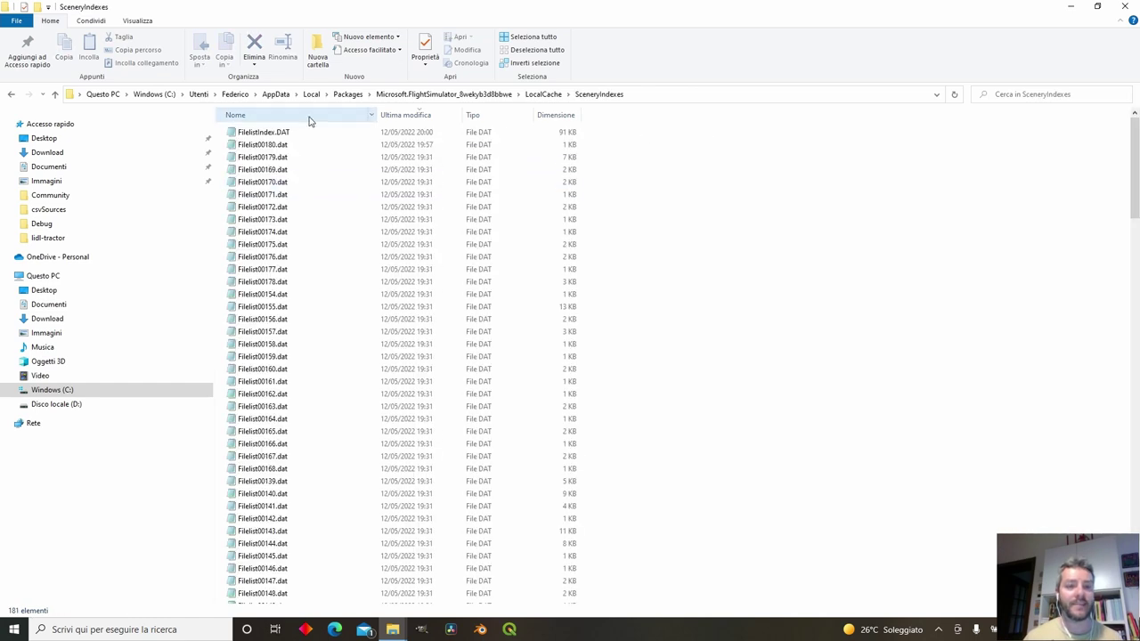
left_click(312, 134)
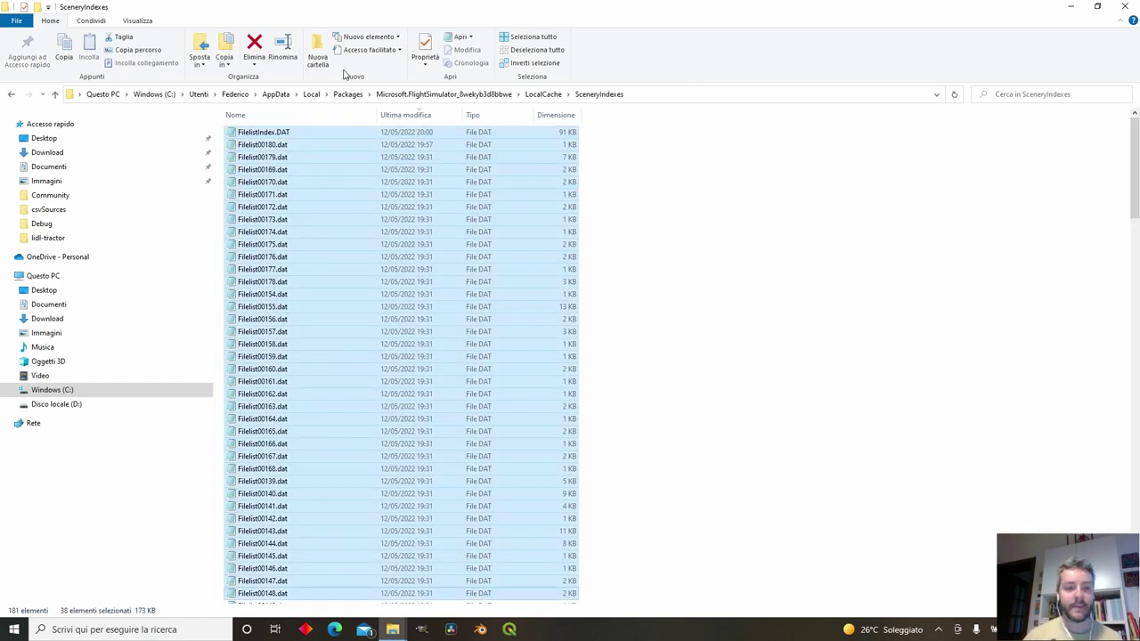
key("shift+End")
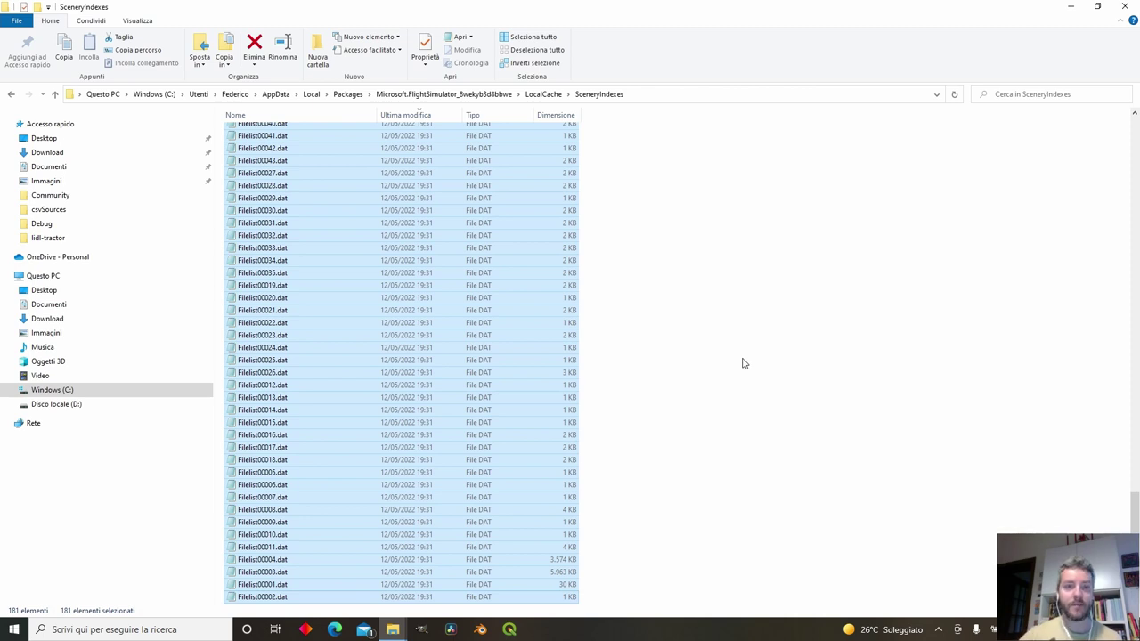
key("Delete")
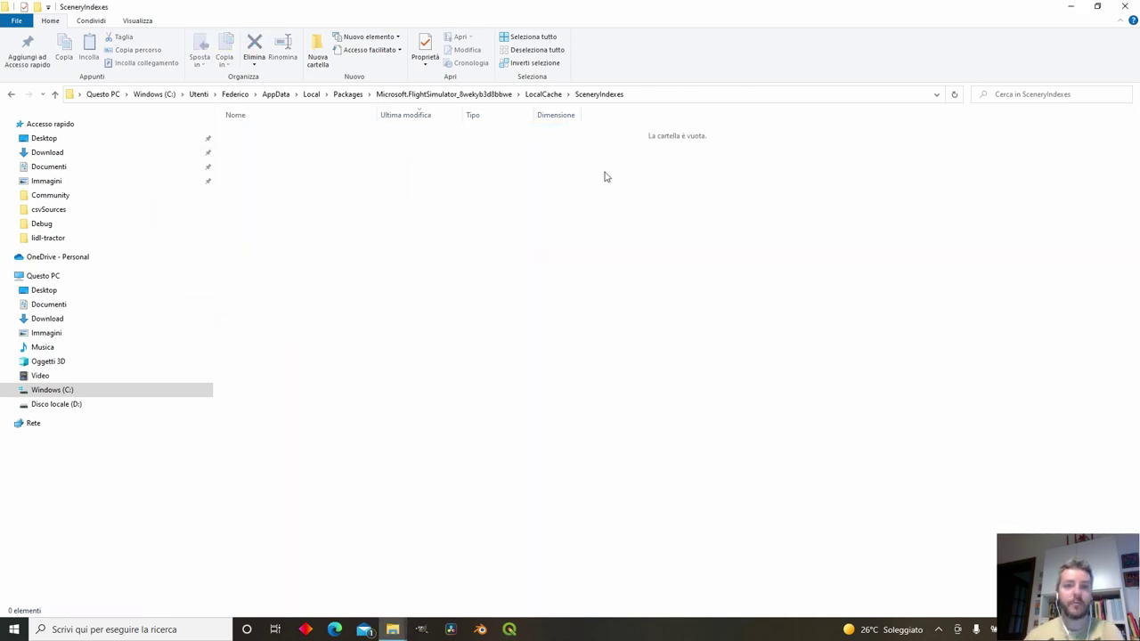
Step: Delete ROLLINGCACHE.CCC from the LocalCache folder, recheck the SceneryIndexes folder and close the File Explorer window
left_click(544, 94)
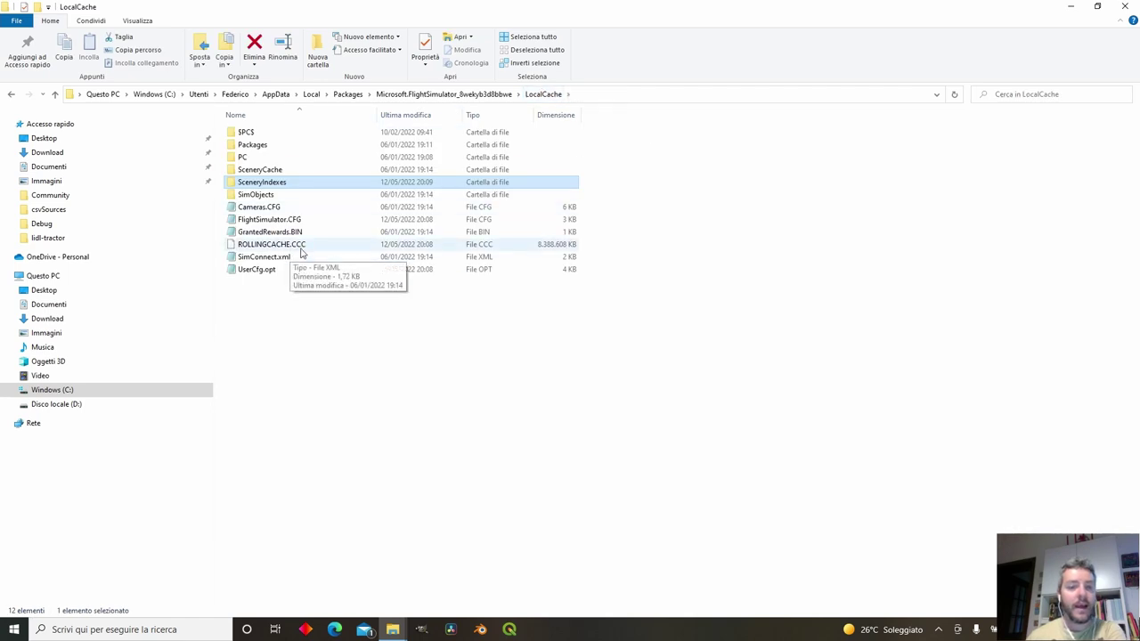
left_click(490, 246)
key("Delete")
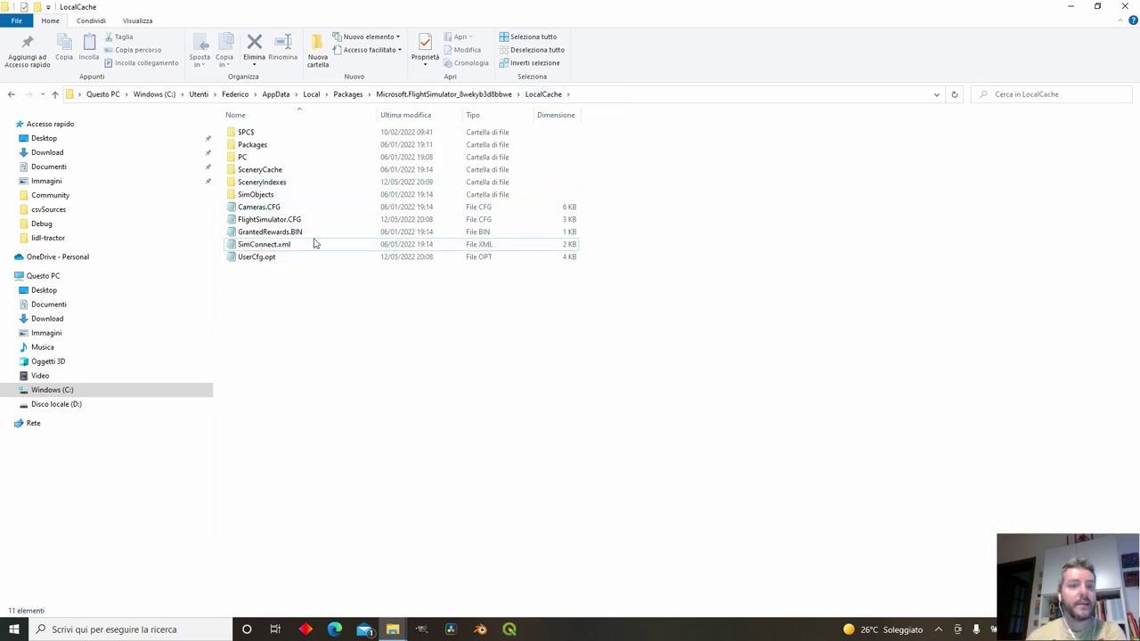
left_click(322, 184)
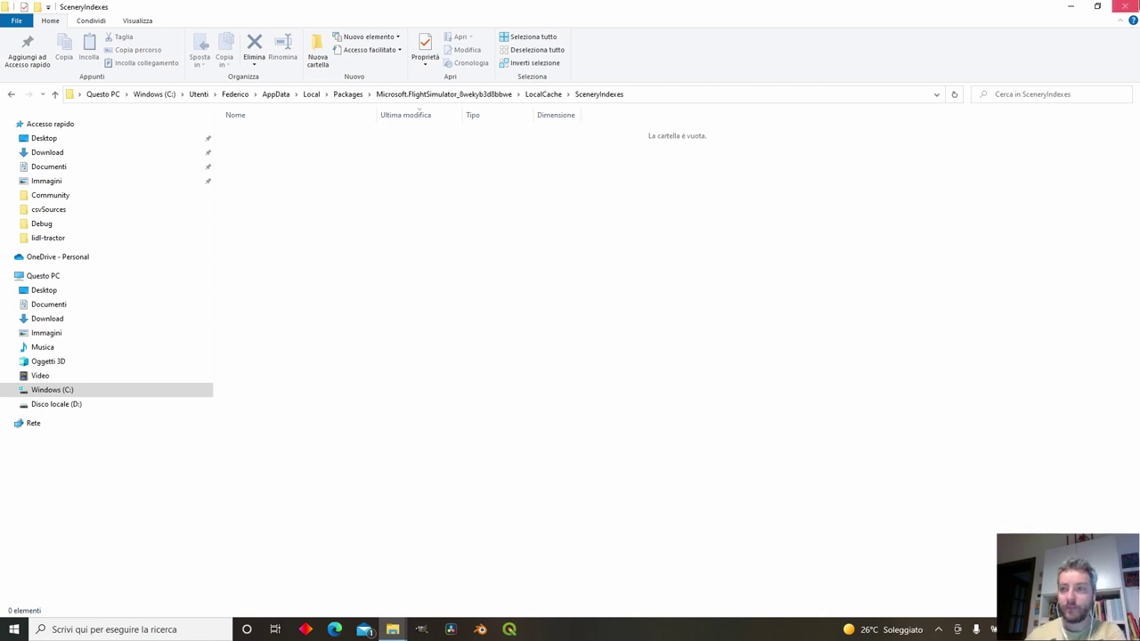
left_click(1125, 6)
Step: Open the regenerated Content.xml from the LocalCache folder of the Microsoft.FlightSimulator_8wekyb3d8bbwe package in a maximized window
double_click(1119, 86)
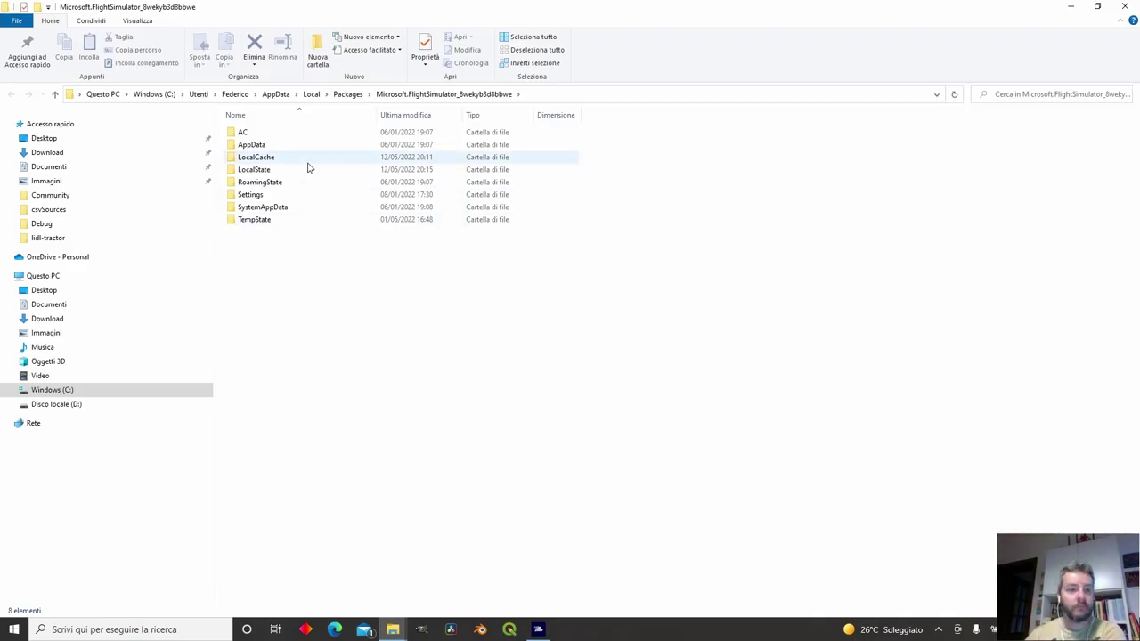
double_click(308, 160)
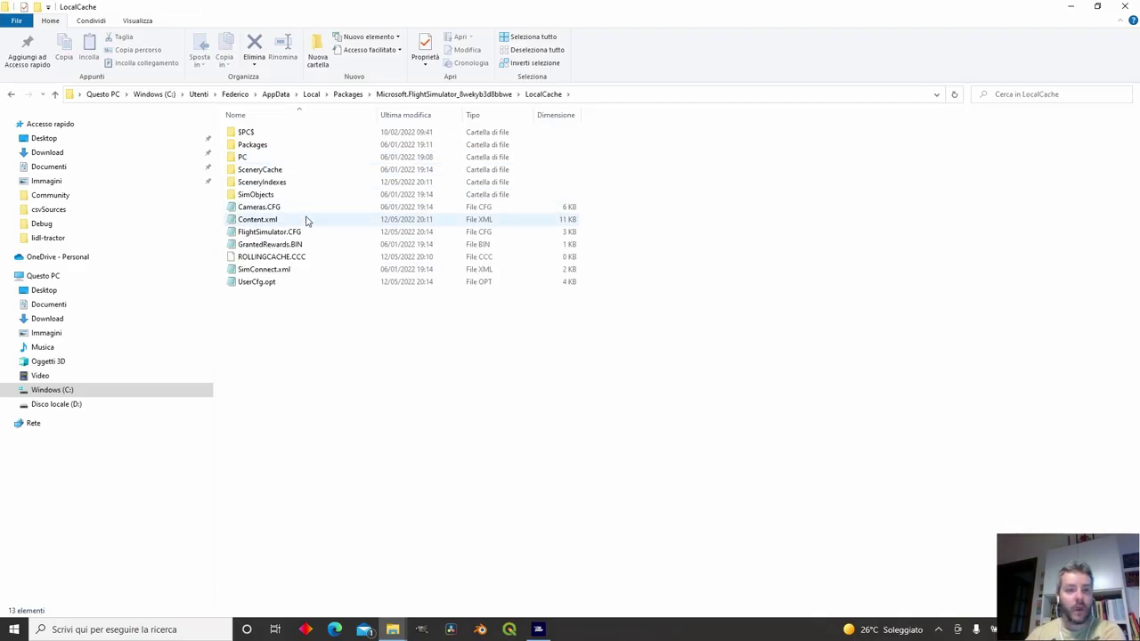
double_click(406, 220)
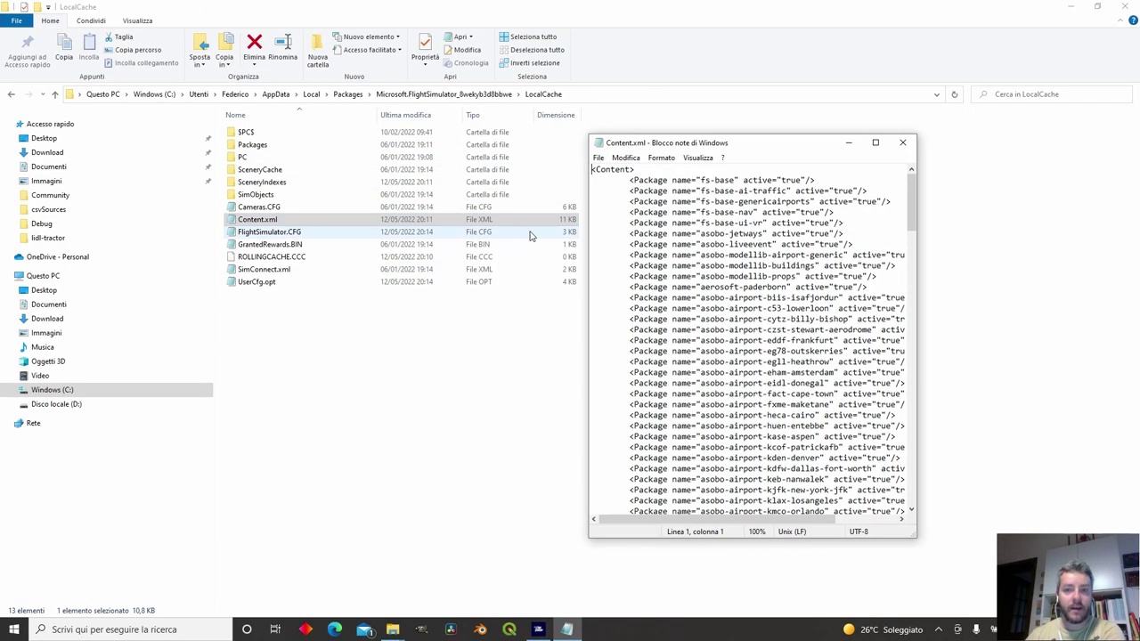
left_click(876, 143)
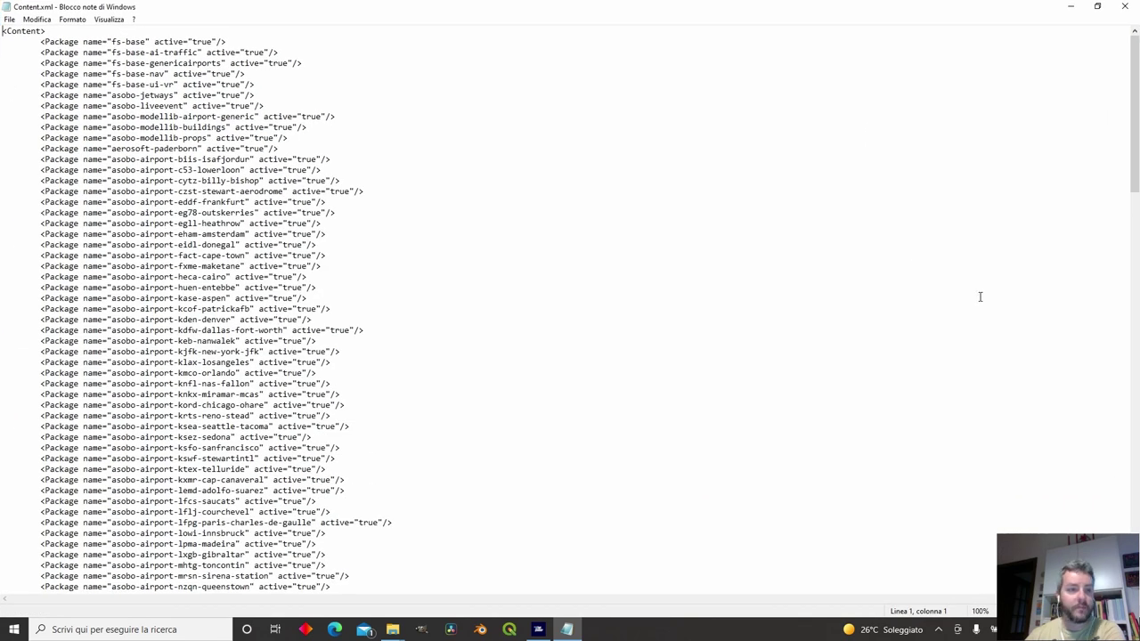
Step: Examine the Community entries at the end of the regenerated Content.xml and locate the mamudesing-zzz-ramstein-exclude line
left_click_drag(1136, 76, 1136, 472)
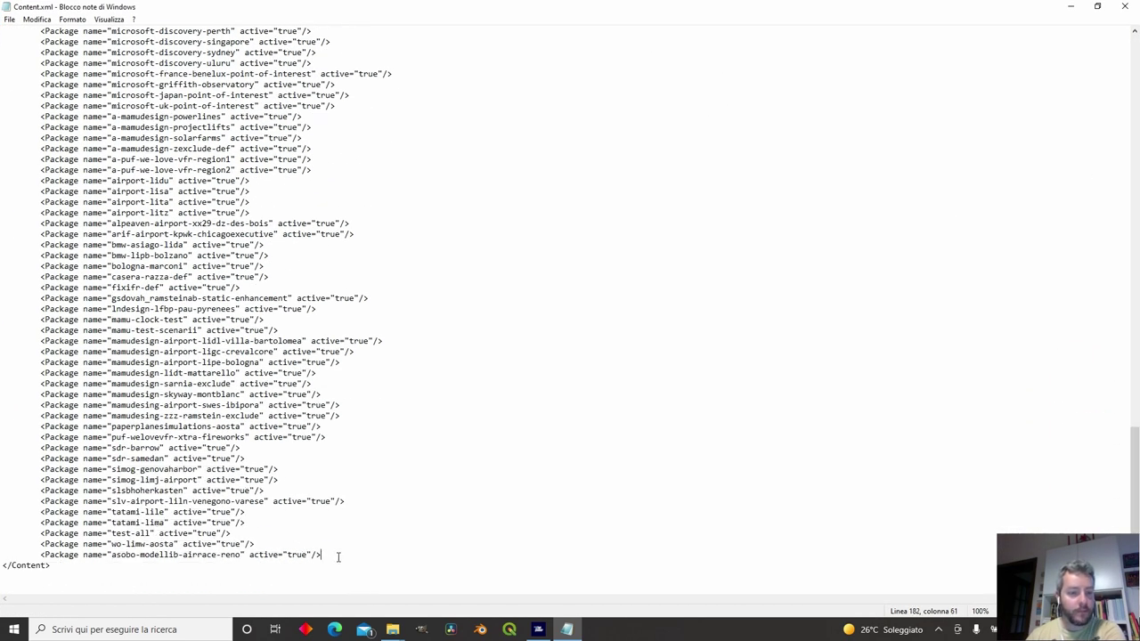
left_click_drag(339, 555, 28, 315)
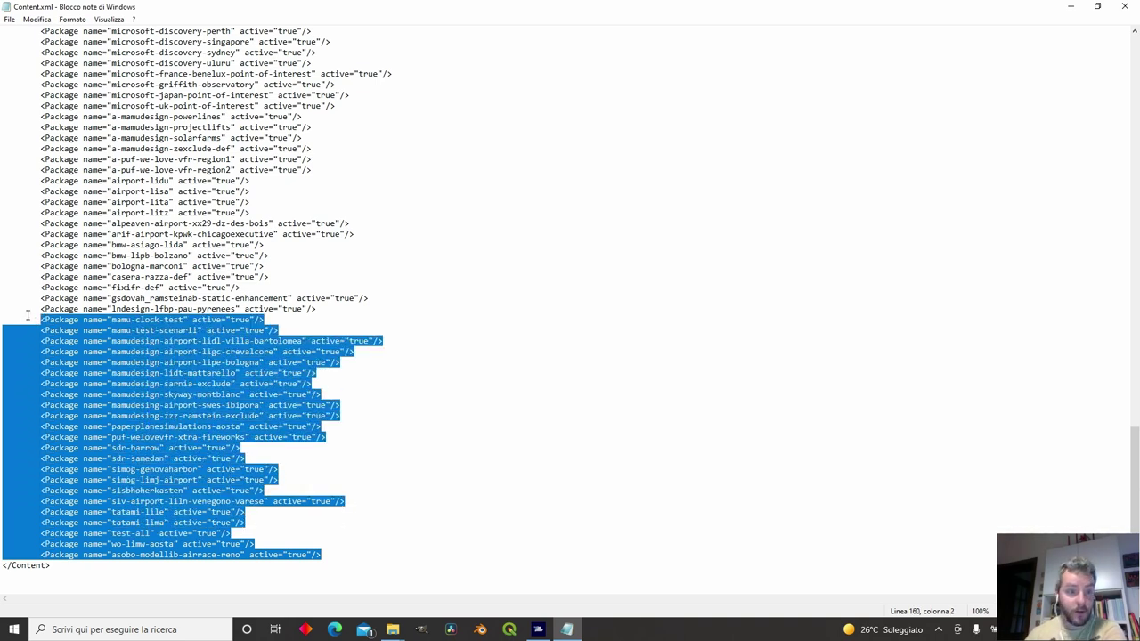
left_click_drag(340, 416, 11, 420)
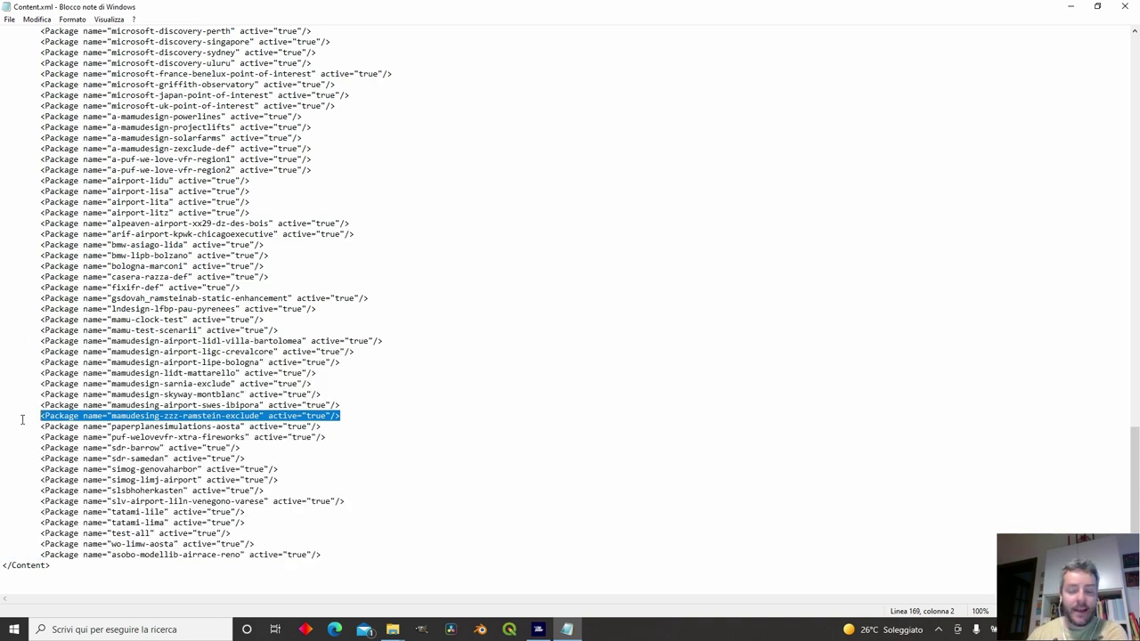
Step: Check the Ramstein apron in the flight simulator, and locate the gsdovah_ramsteinab-static-enhancement line in Content.xml
left_click(538, 630)
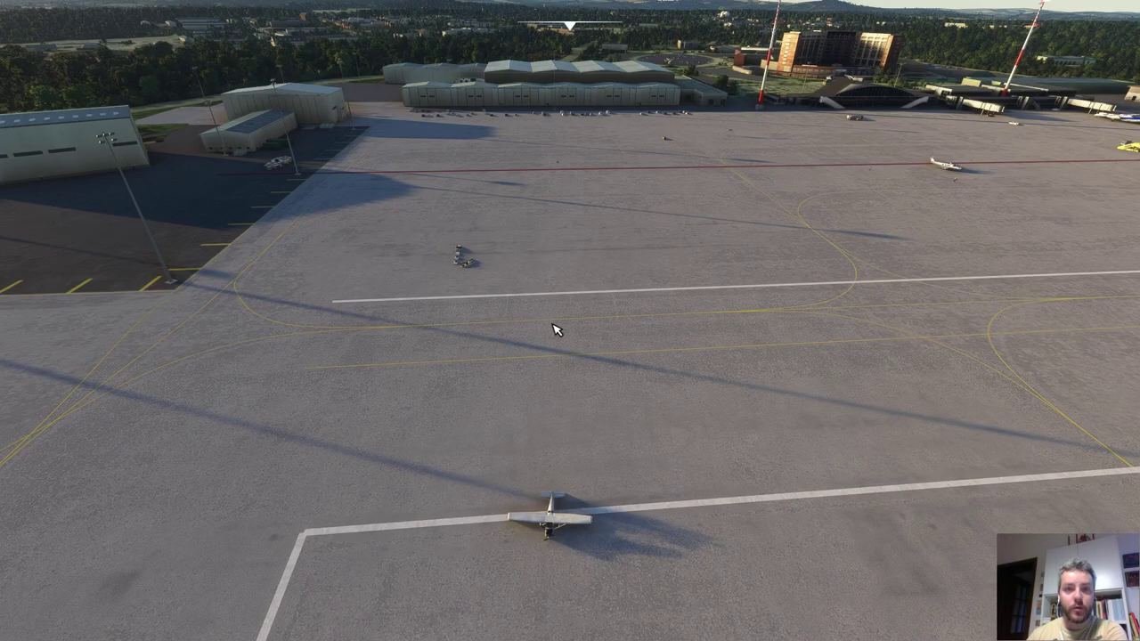
key("alt+Tab")
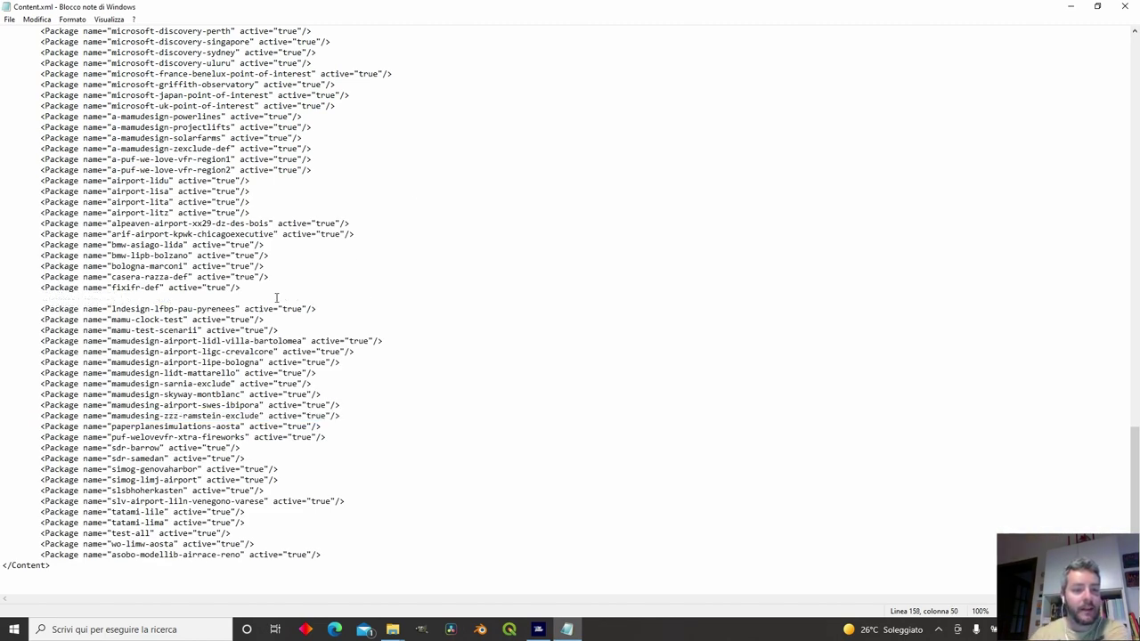
left_click_drag(98, 299, 382, 299)
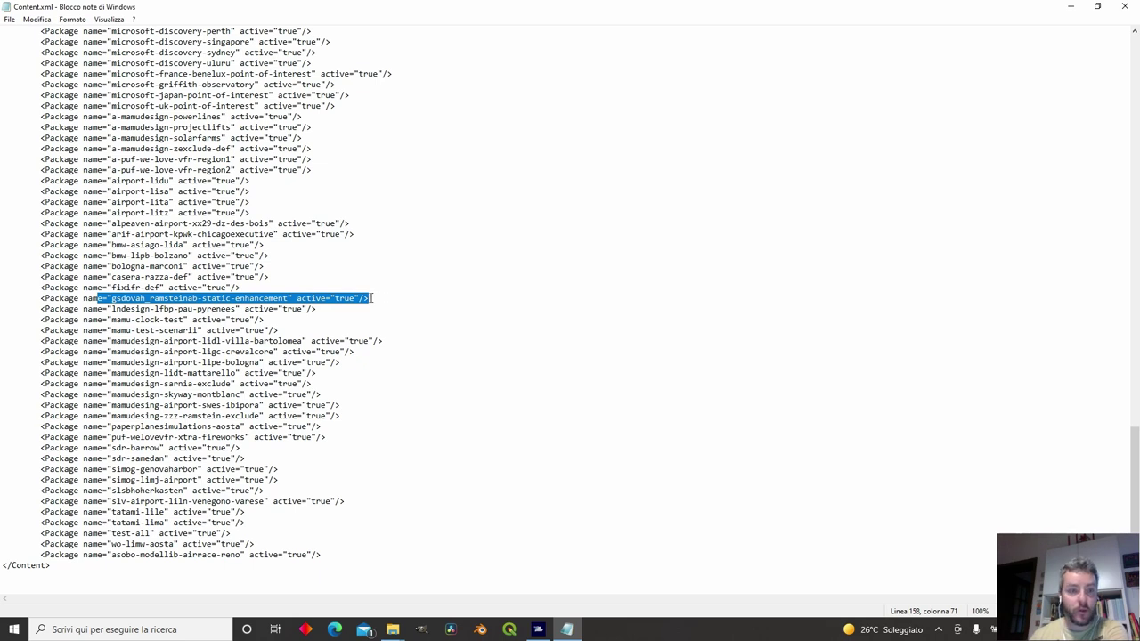
left_click(379, 299)
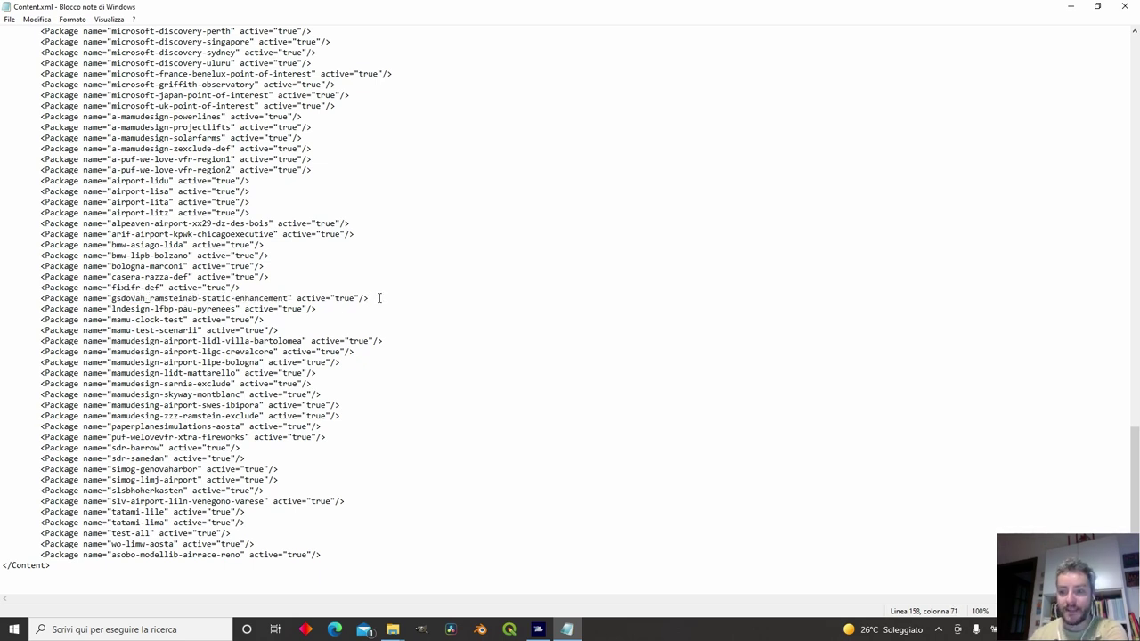
Step: Switch to the flight simulator, show the mamudesing-zzz-ramstein-exclude package's properties in the Inspector and clear its company name
left_click(538, 630)
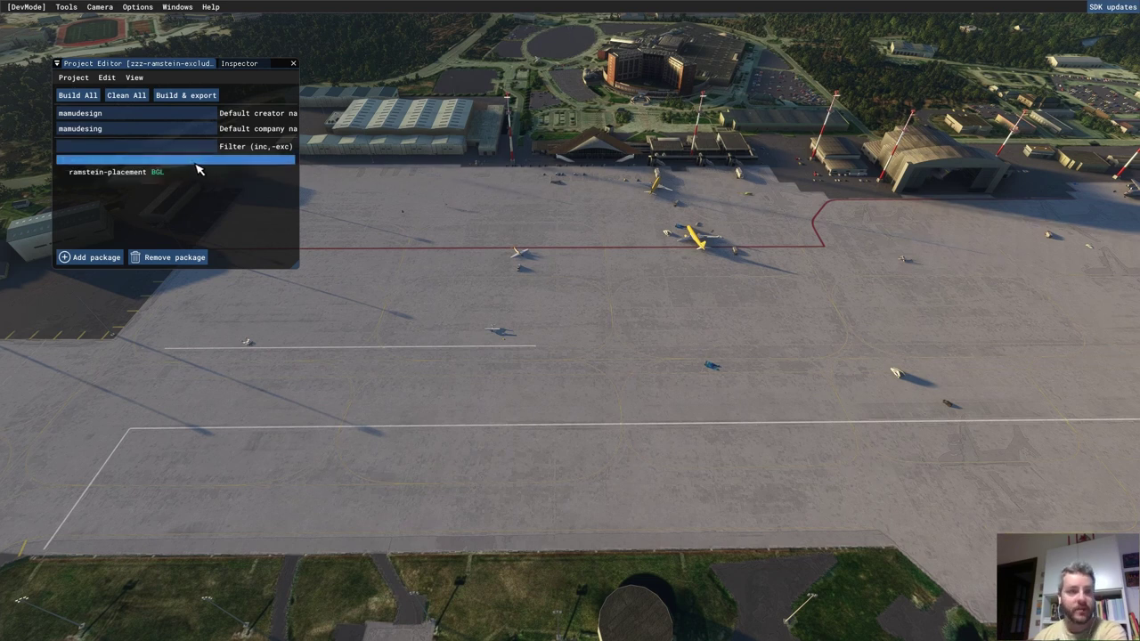
left_click(138, 160)
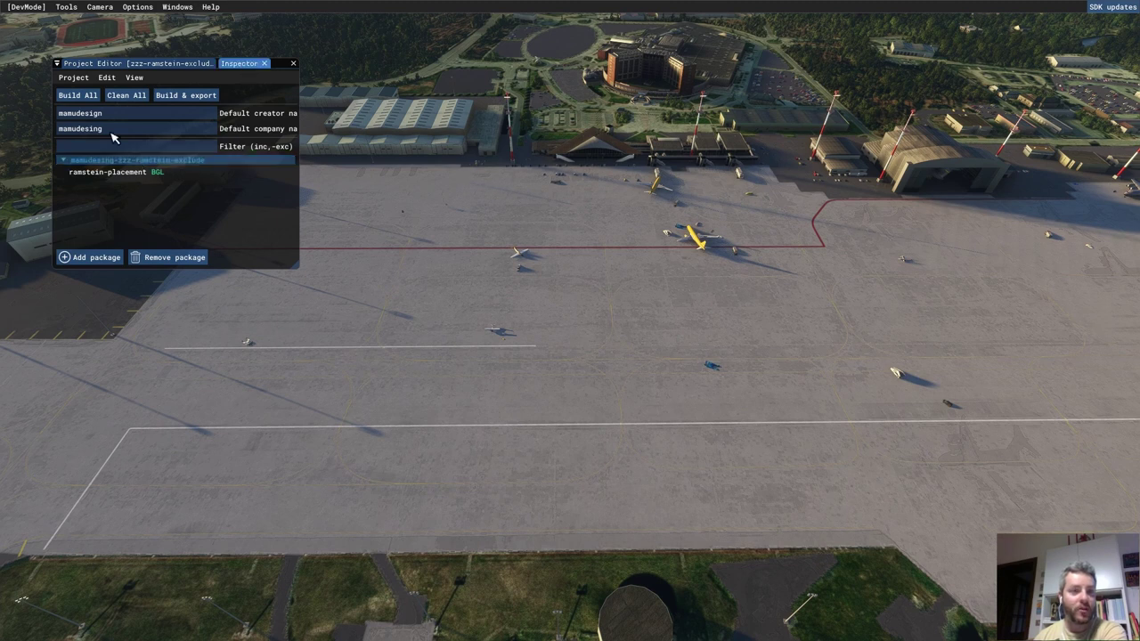
left_click(237, 64)
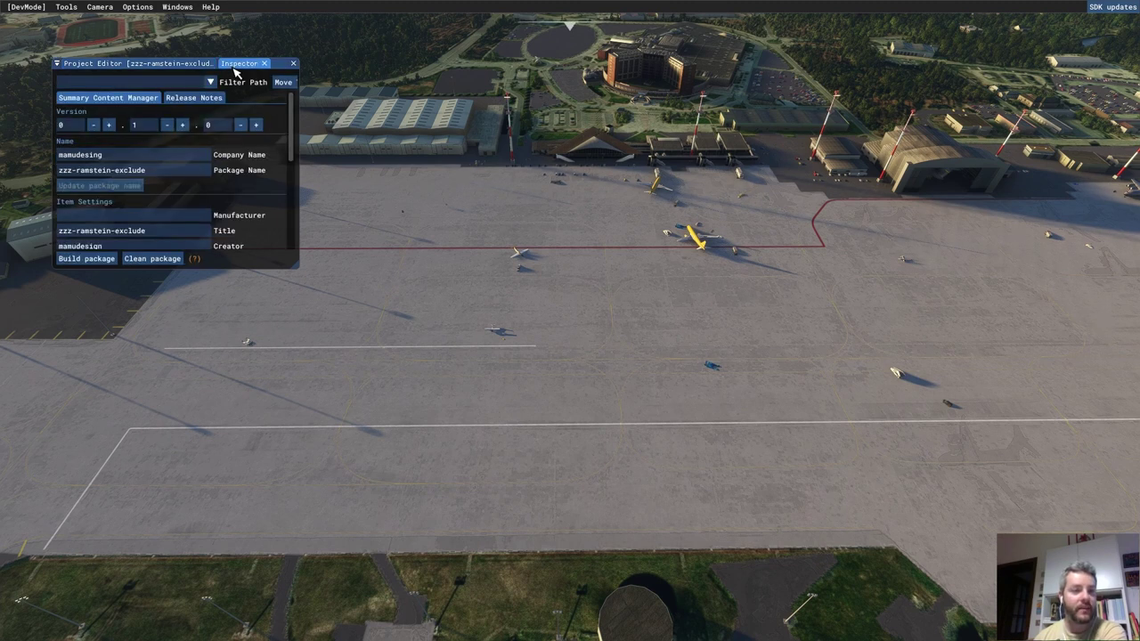
left_click_drag(155, 158, 50, 159)
key("BackSpace")
Step: Shorten the package name to ramstein-exclude, set the company name to zzz and update the package name
left_click(67, 171)
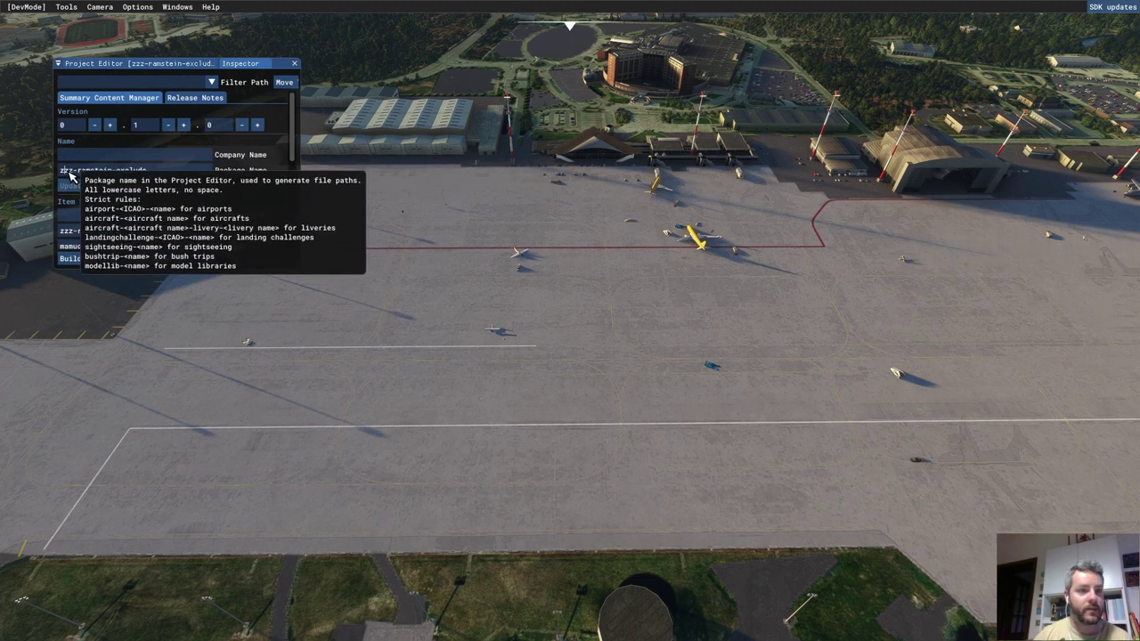
left_click(74, 170)
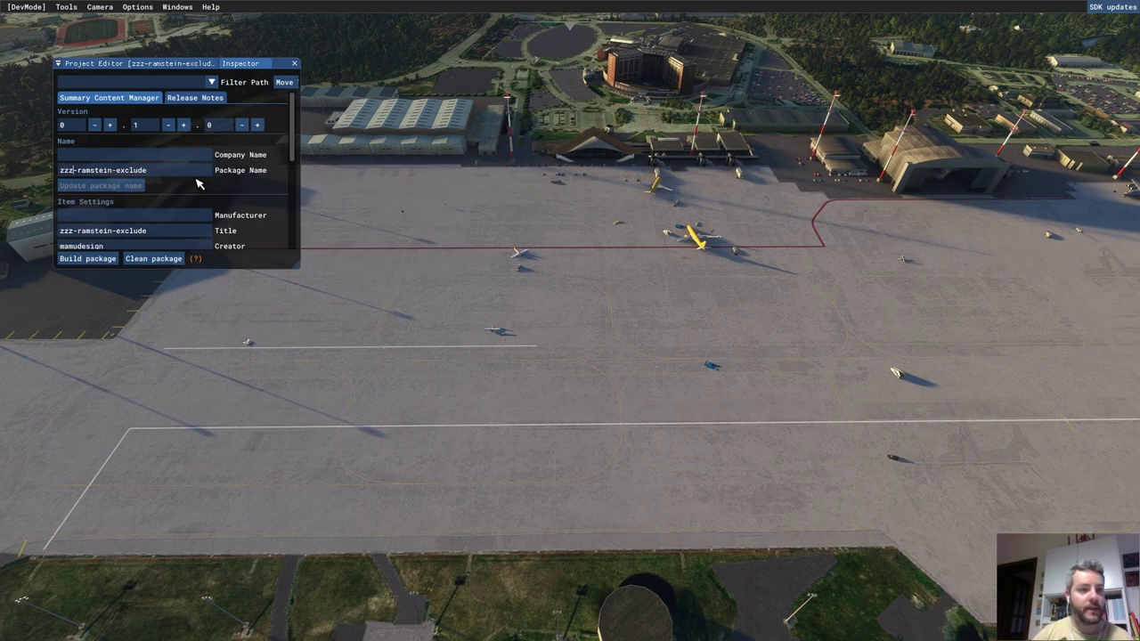
key("BackSpace")
key("BackSpace")
key("BackSpace")
key("BackSpace")
left_click(179, 156)
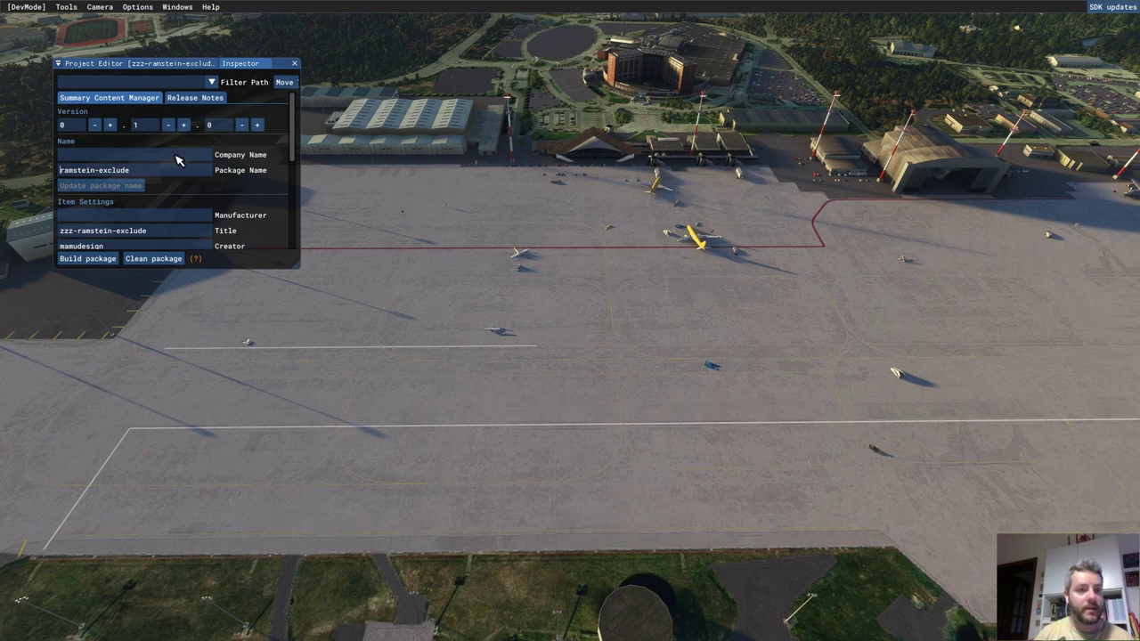
type("zzz")
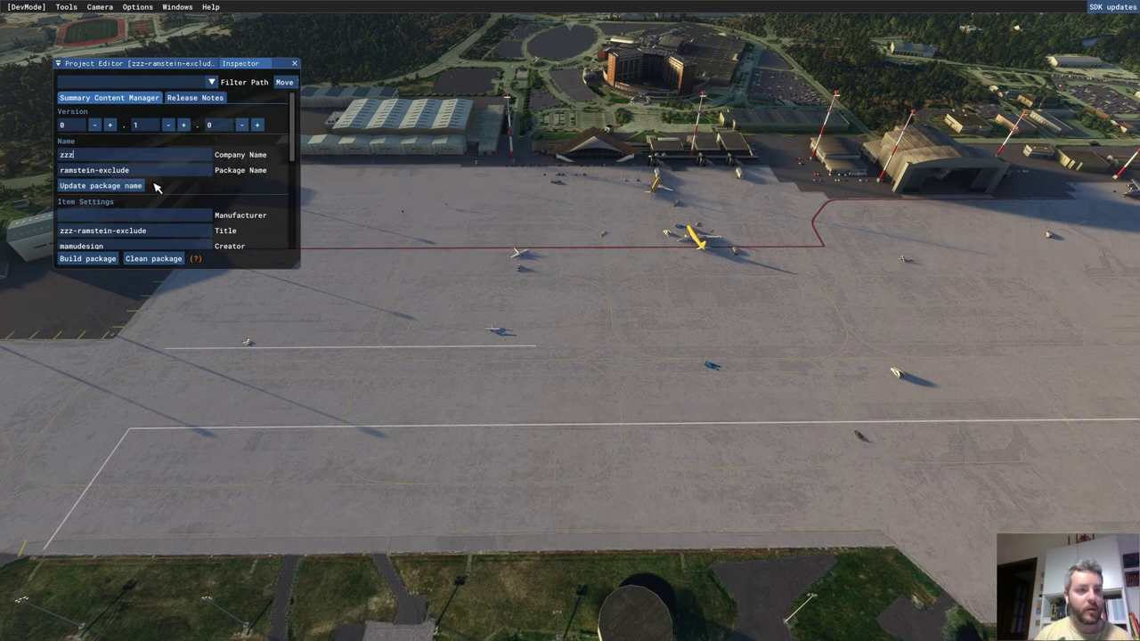
Step: Build all packages of the renamed project from the Project Editor
left_click(181, 64)
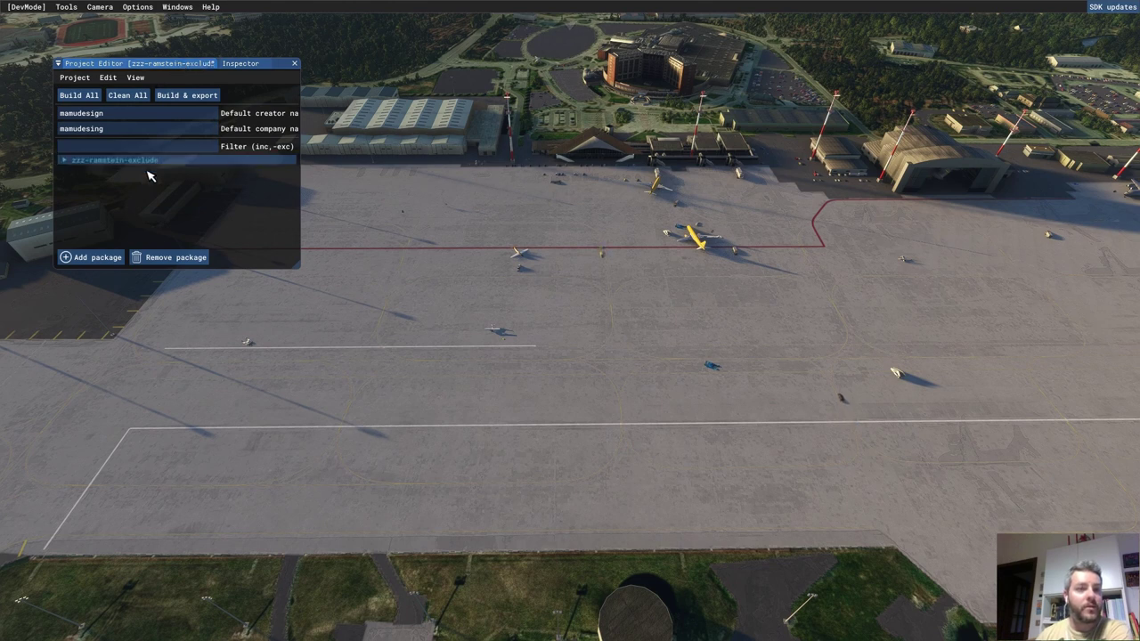
left_click(82, 97)
left_click(562, 357)
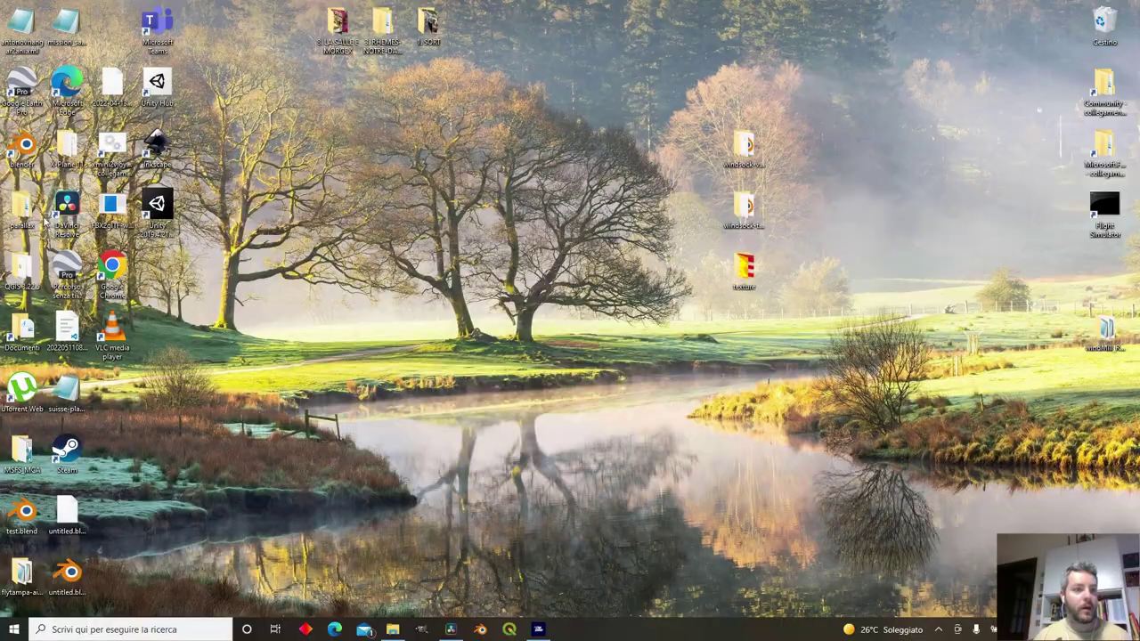
Step: Switch to File Explorer and locate the built zzz-ramstein-exclude package in Documenti\MyFsProjects\zzz-ramstein-exclude\Packages
double_click(24, 334)
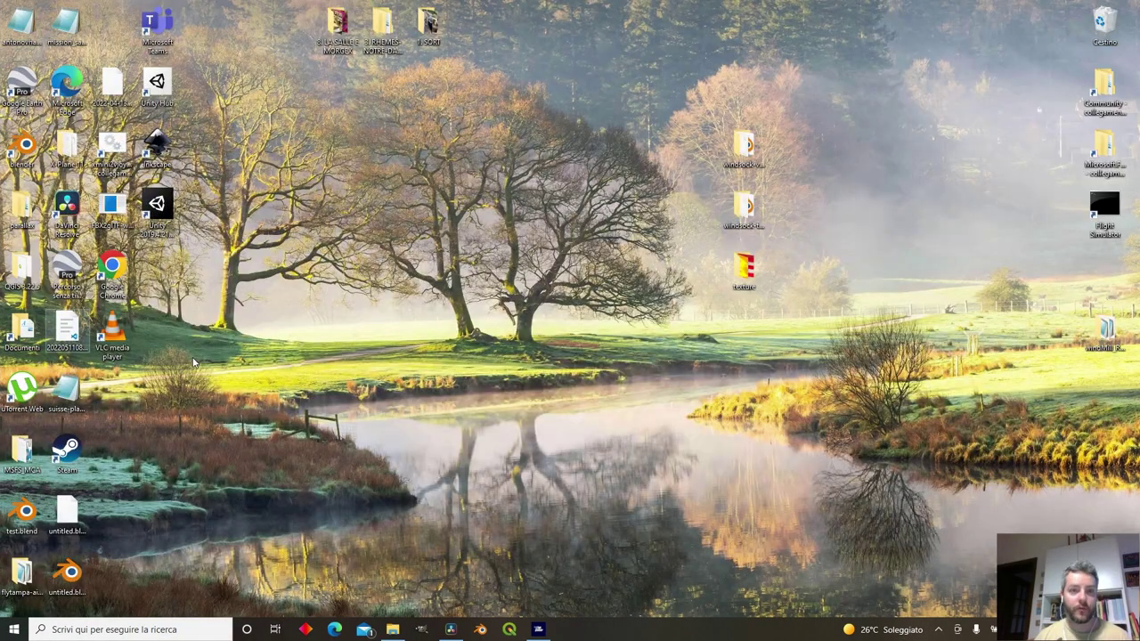
left_click(256, 207)
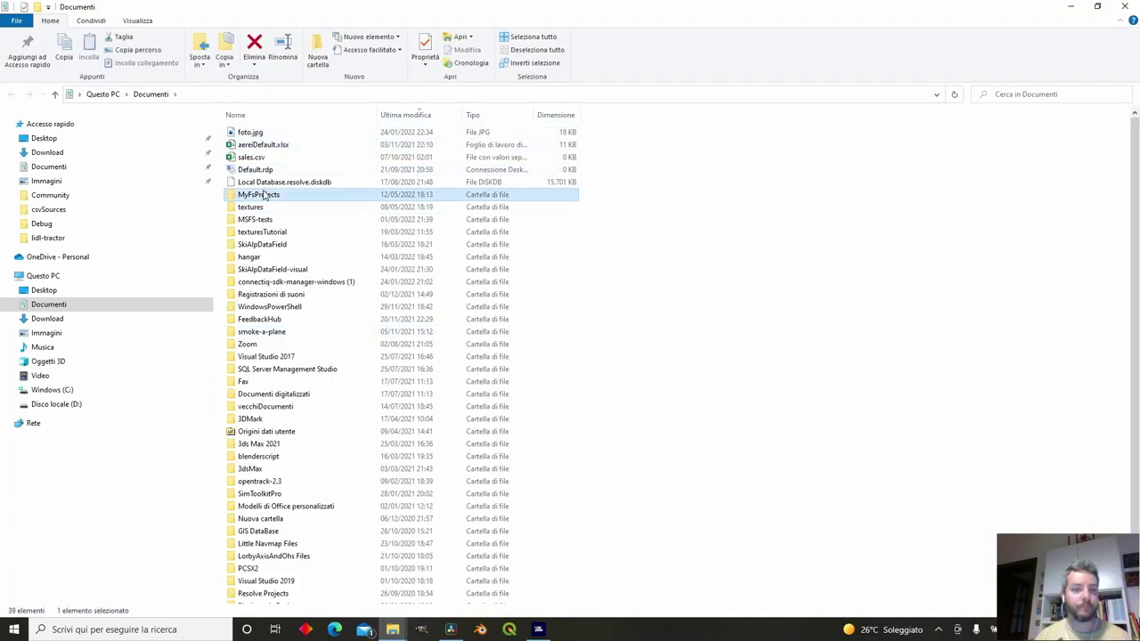
double_click(257, 195)
double_click(285, 171)
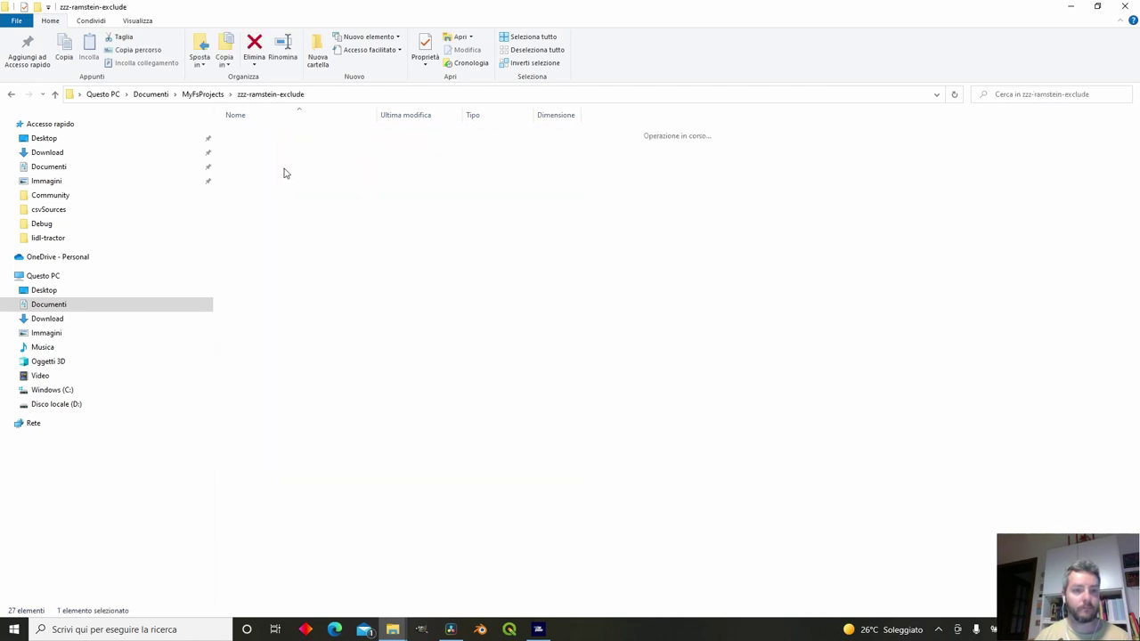
double_click(287, 159)
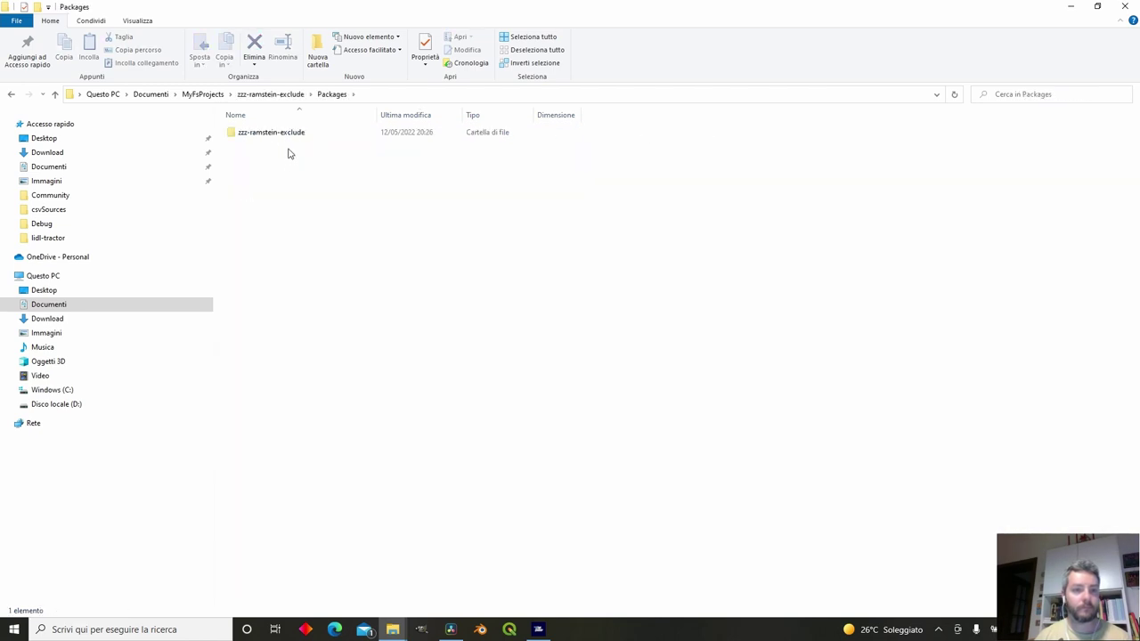
left_click(297, 136)
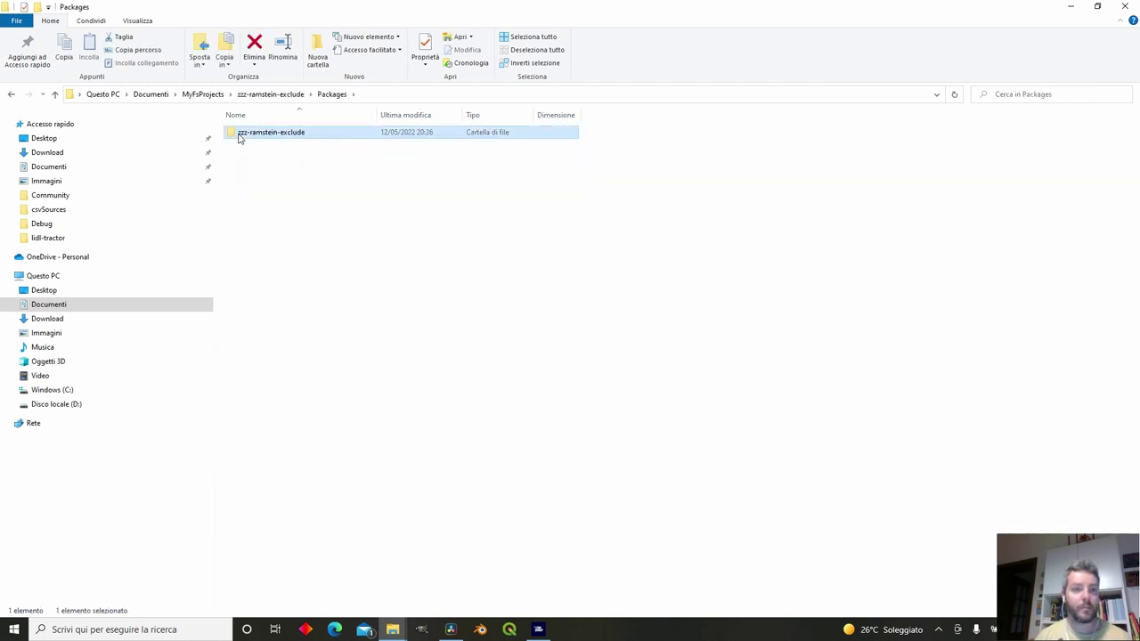
left_click(495, 299)
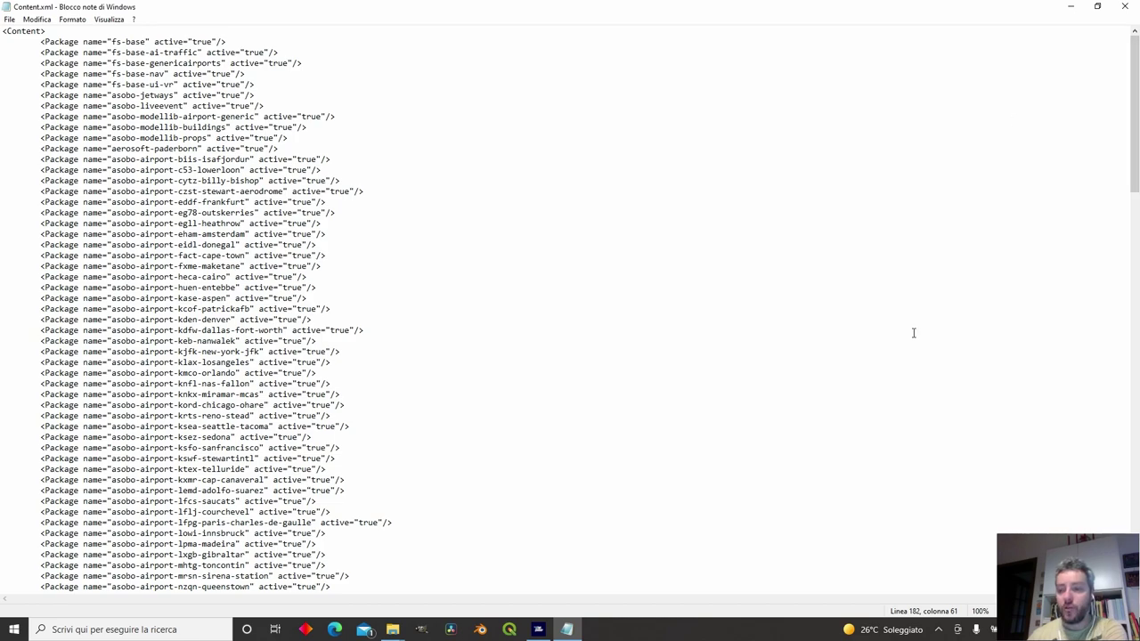
Step: Switch from Content.xml to the flight simulator to check the Ramstein apron
left_click(539, 630)
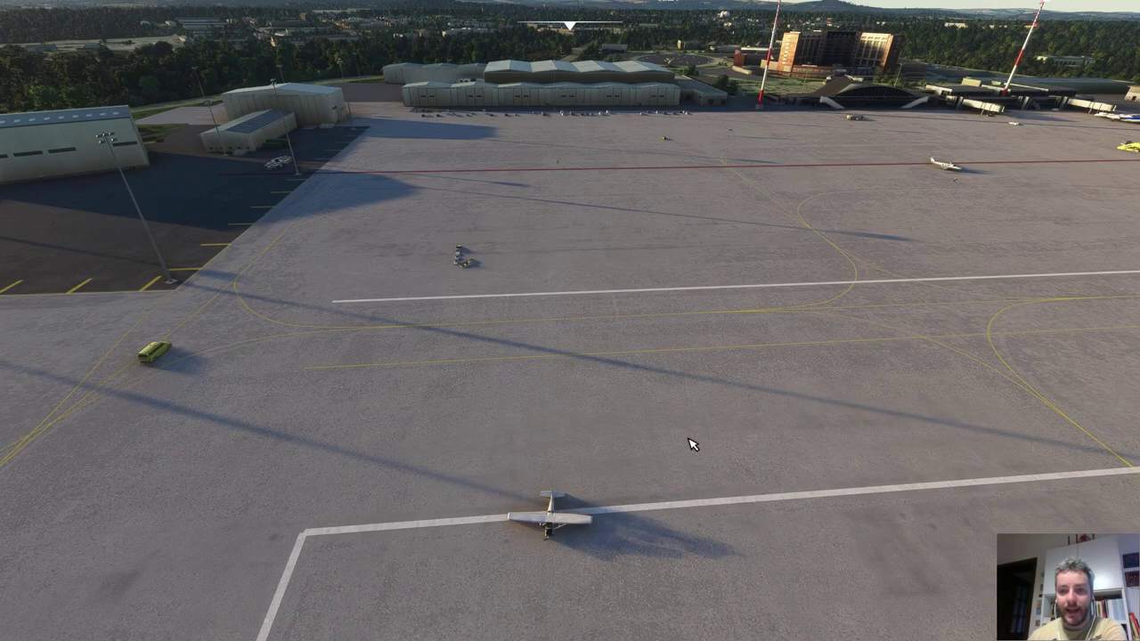